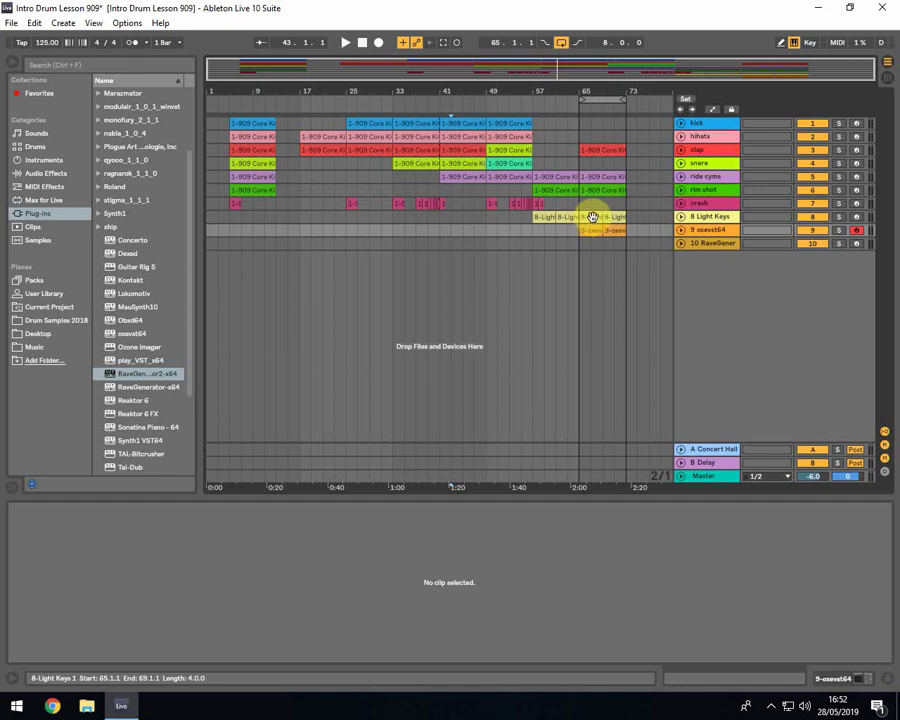
# Step: Play back the looped section starting at bar 65
pyautogui.click(578, 236)
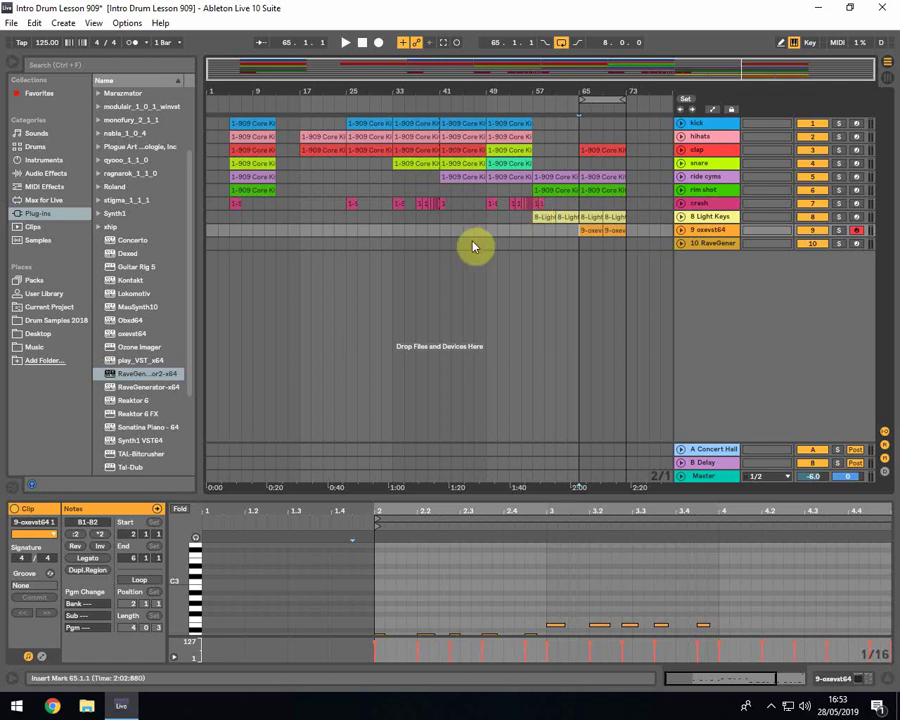
pyautogui.click(577, 237)
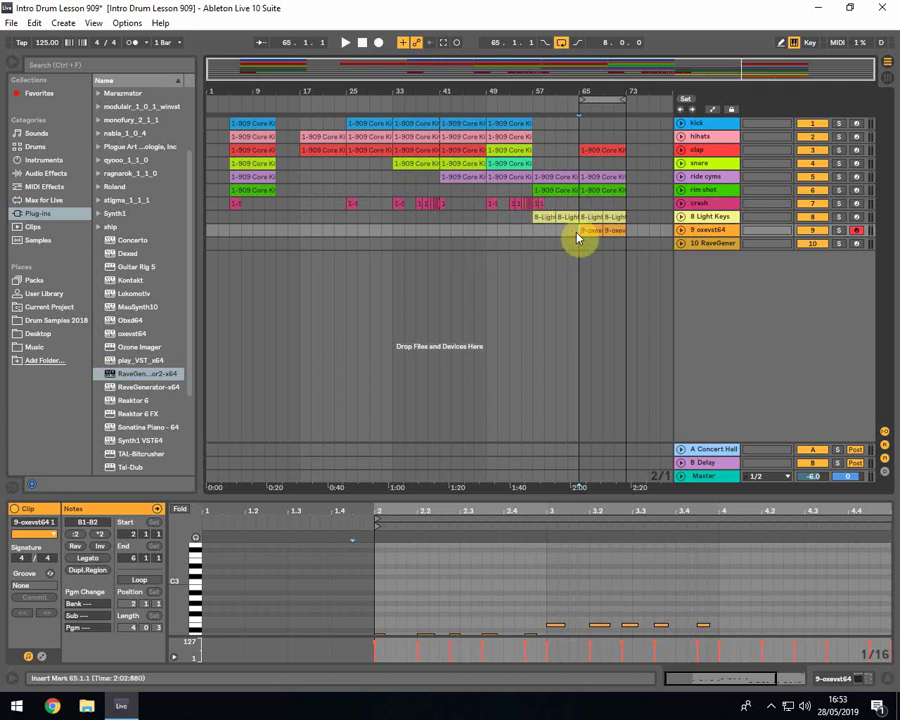
pyautogui.click(577, 244)
pyautogui.press('space')
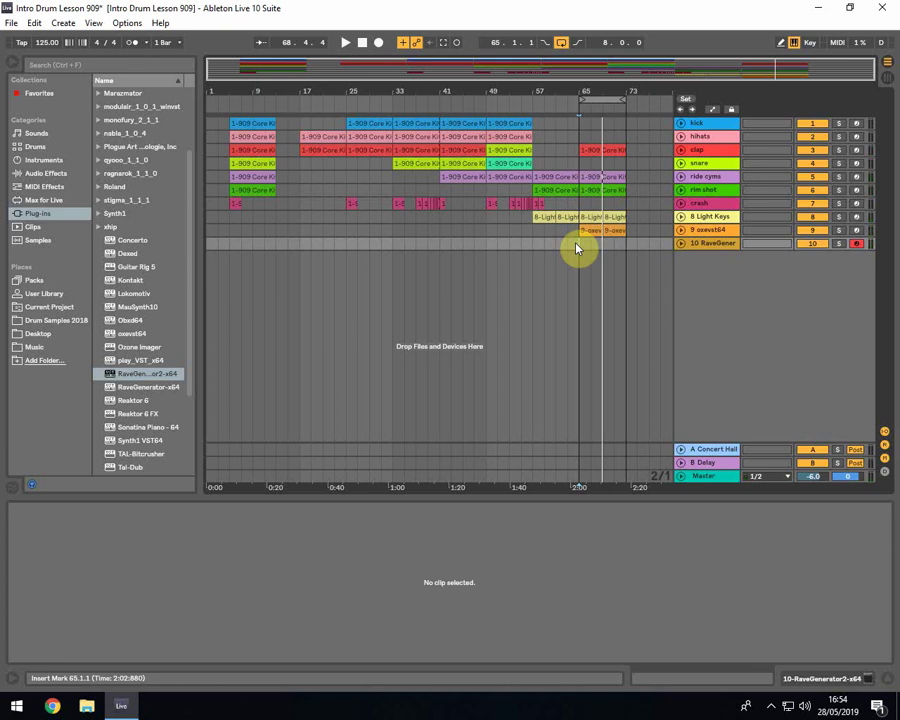
pyautogui.press('space')
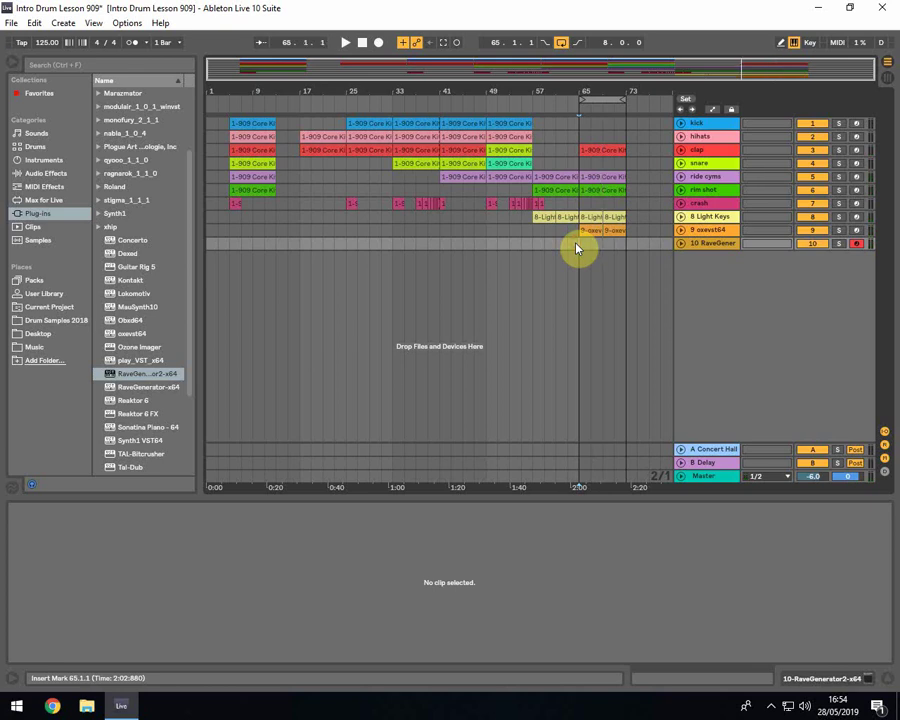
# Step: Play the arrangement around the start of the Light Keys part at bar 57
pyautogui.click(576, 229)
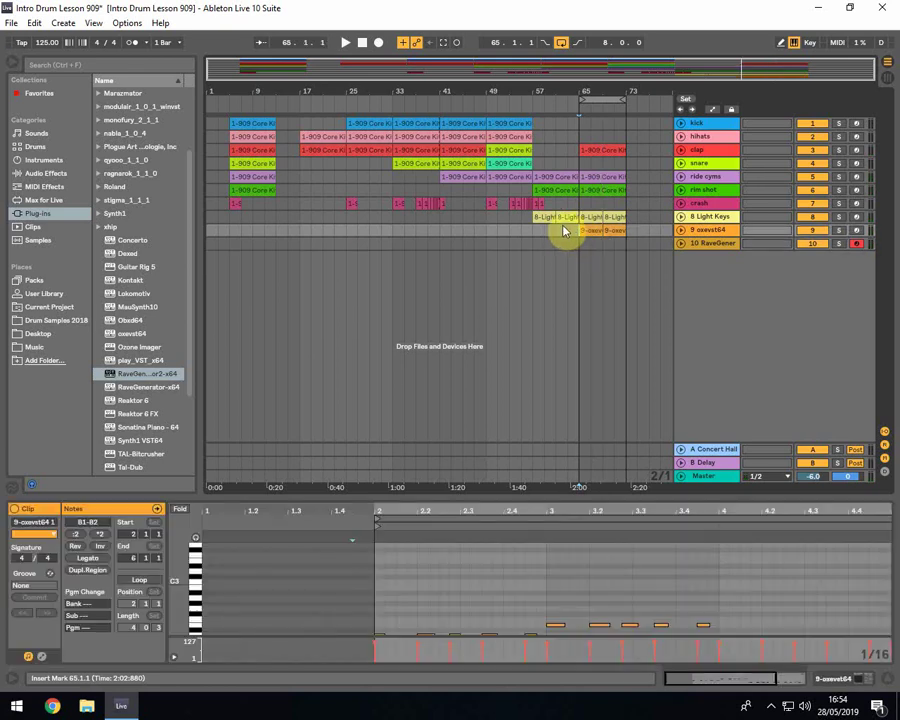
pyautogui.click(535, 218)
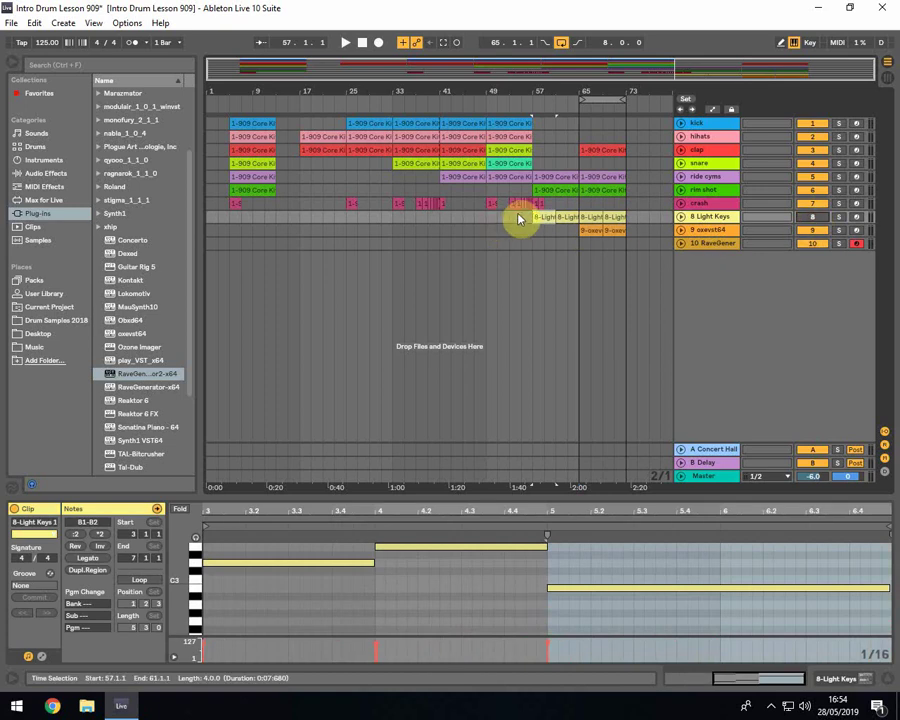
pyautogui.click(520, 217)
pyautogui.moveTo(530, 66); pyautogui.dragTo(506, 202)
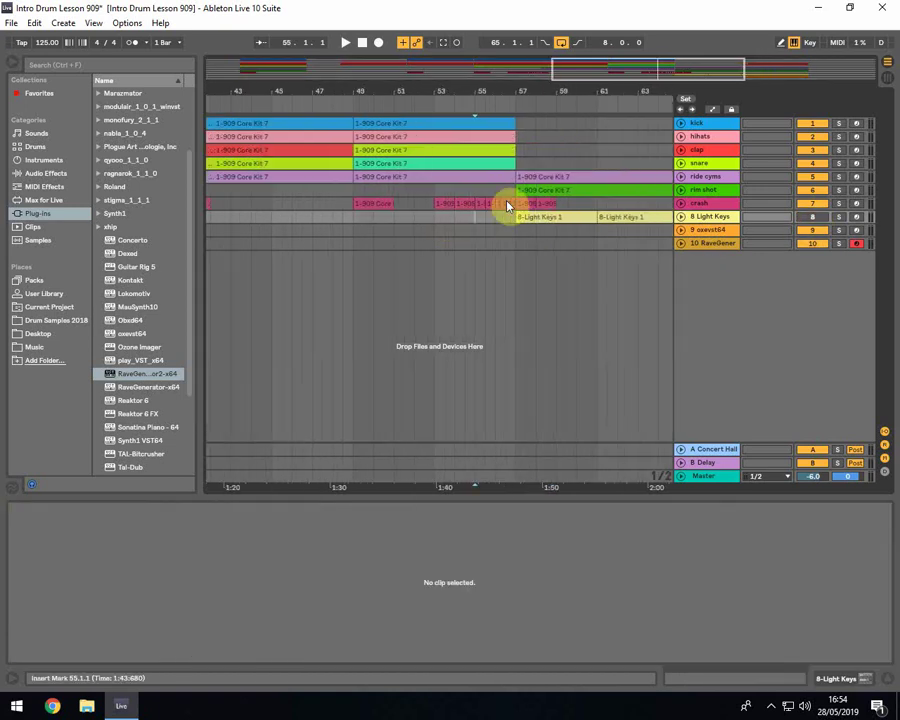
pyautogui.press('space')
pyautogui.click(517, 192)
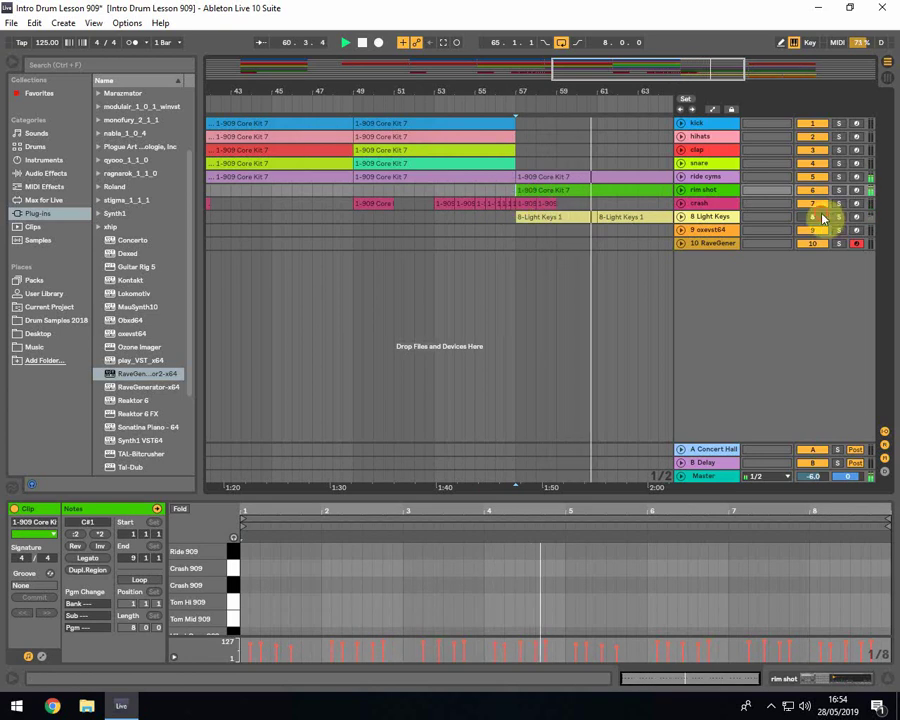
# Step: Move the eight-bar loop to start at bar 57, stop playback and arm the 8 Light Keys track
pyautogui.moveTo(683, 73); pyautogui.dragTo(444, 136)
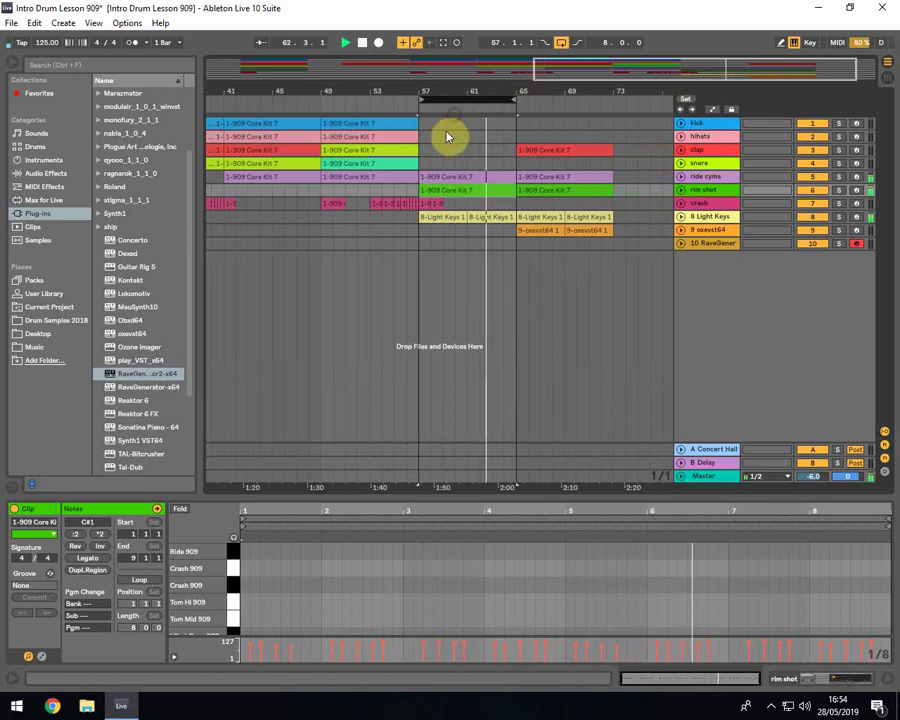
pyautogui.click(419, 220)
pyautogui.press('space')
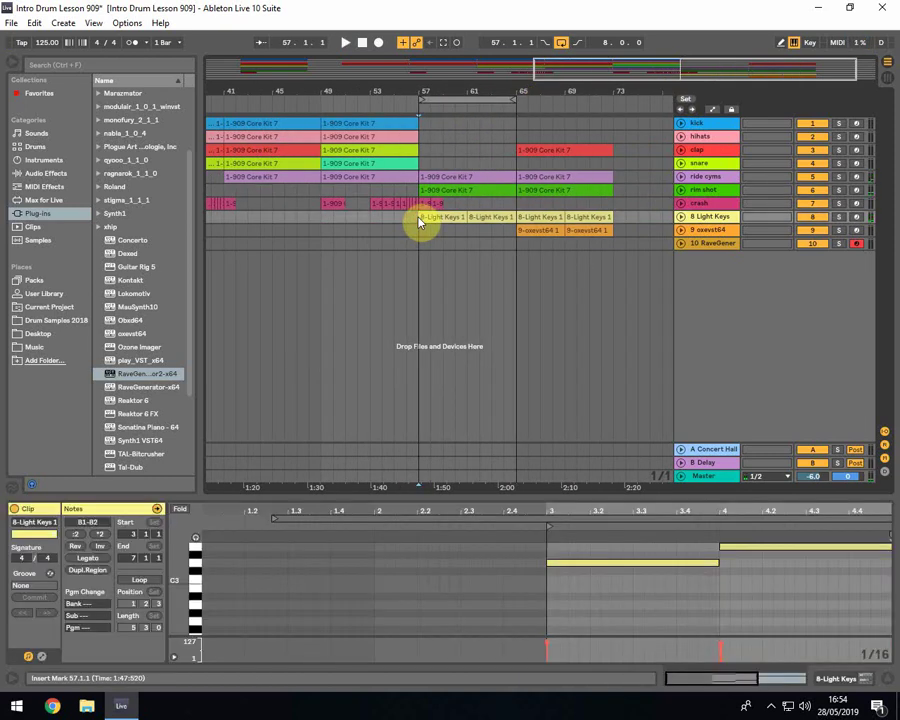
pyautogui.click(855, 217)
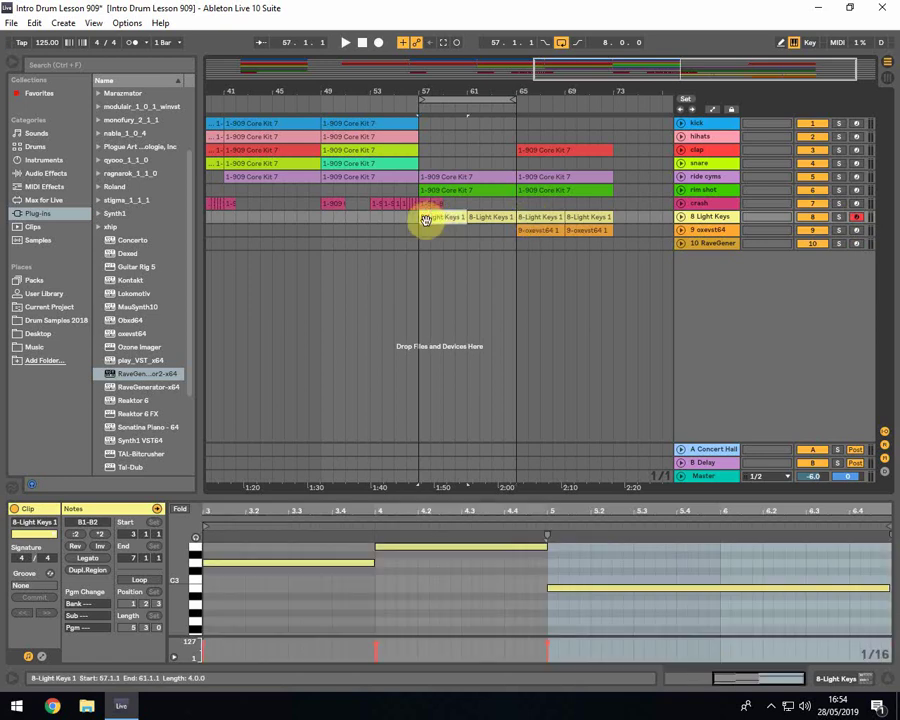
# Step: Load the Light Keys preset from the Instrument Rack's Synth Keys onto a new MIDI track and set its Pedal to 0.0 %
pyautogui.click(43, 160)
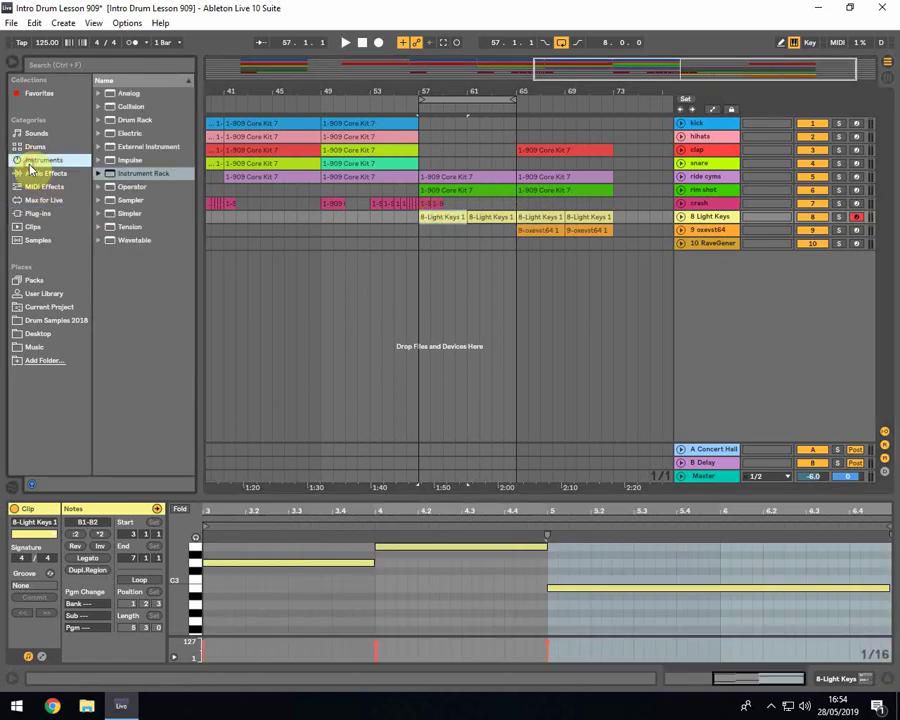
pyautogui.click(103, 174)
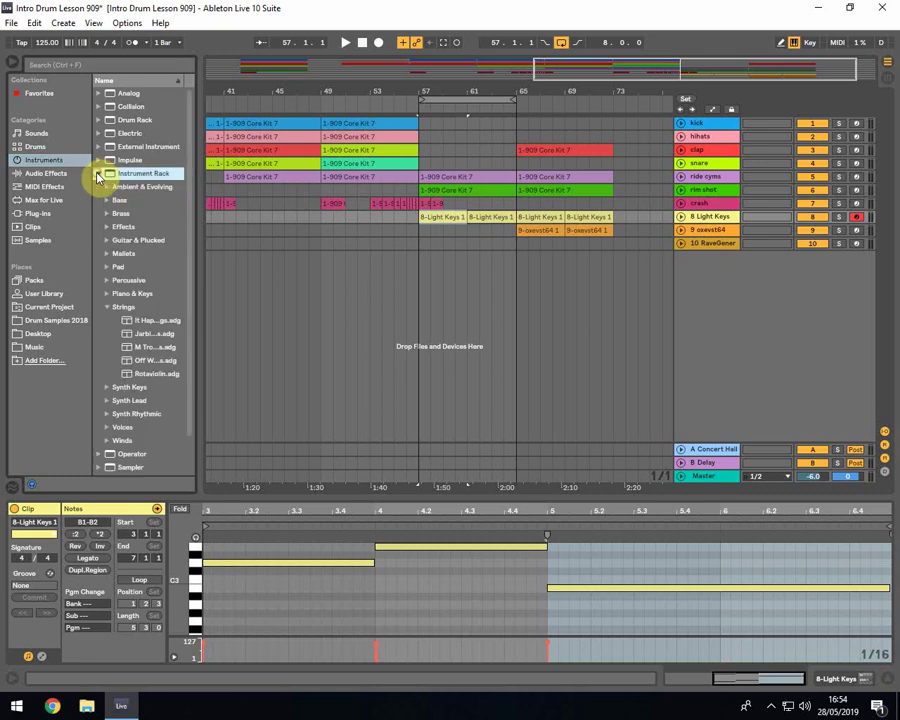
pyautogui.click(110, 306)
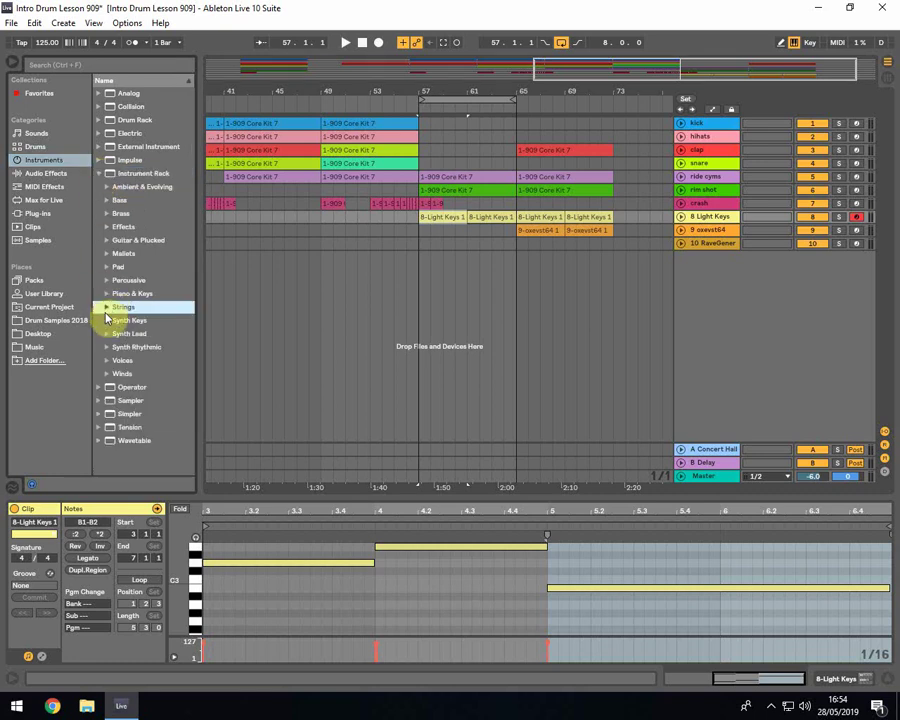
pyautogui.click(110, 320)
pyautogui.scroll(-5, 147, 360)
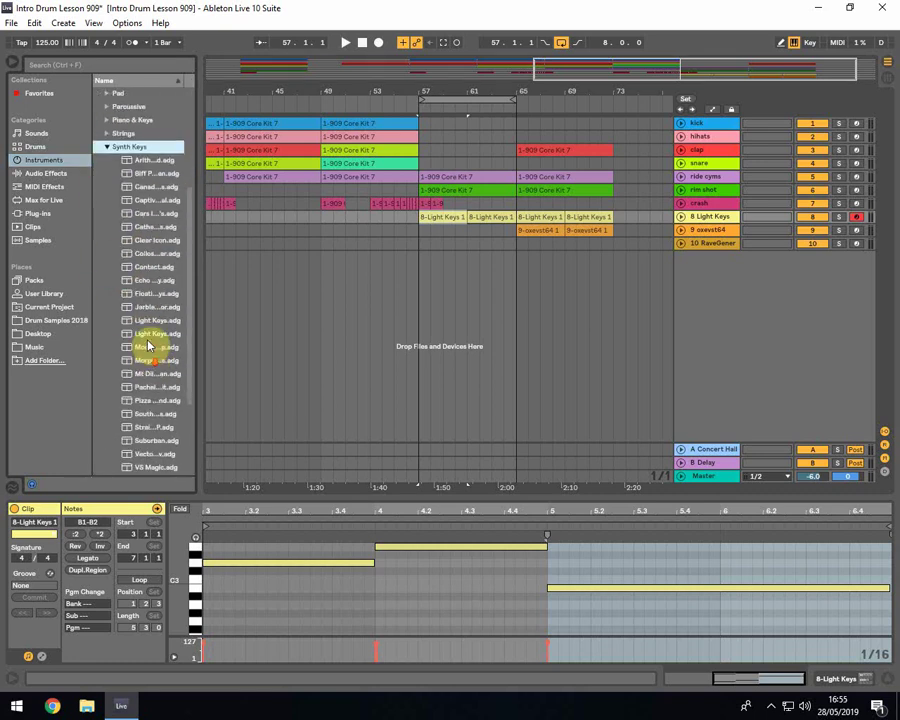
pyautogui.click(151, 334)
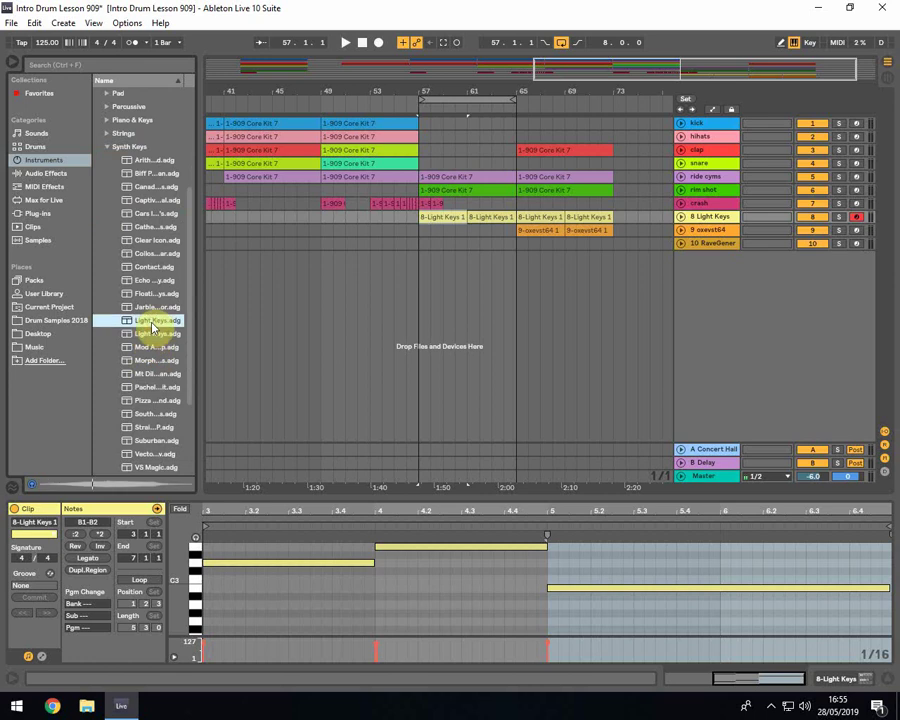
pyautogui.click(149, 321)
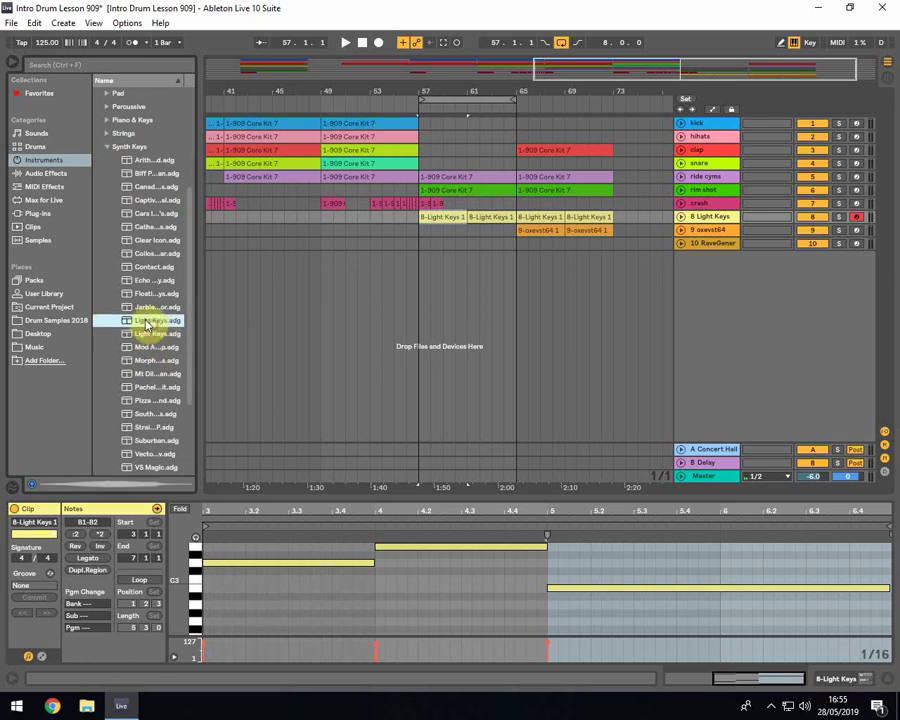
pyautogui.moveTo(147, 325); pyautogui.dragTo(454, 284)
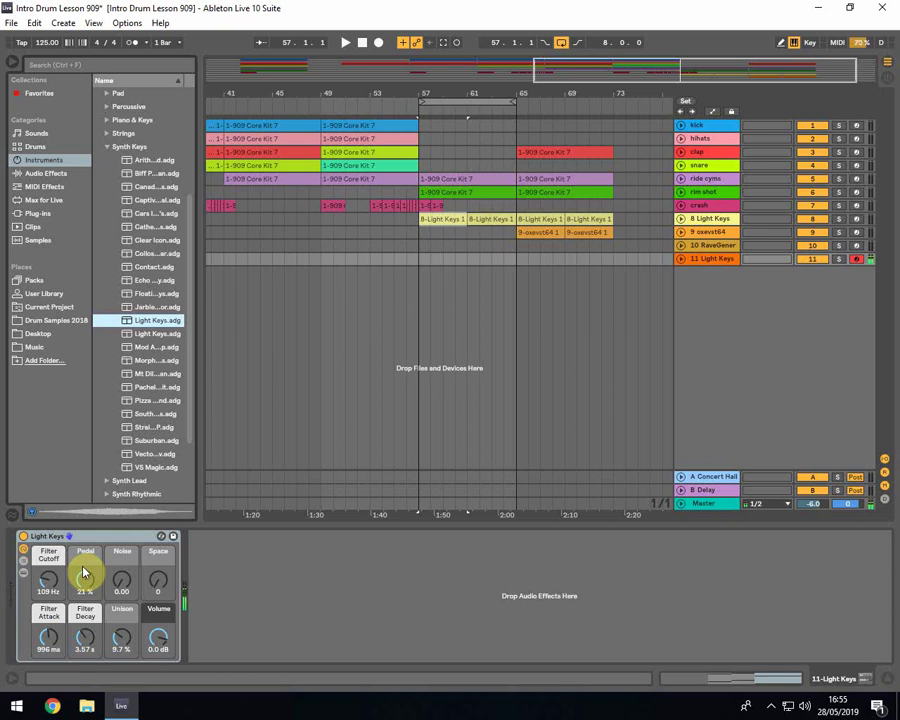
pyautogui.moveTo(84, 573)
pyautogui.mouseDown()
pyautogui.moveTo(90, 595)
pyautogui.moveTo(88, 588)
pyautogui.mouseUp()
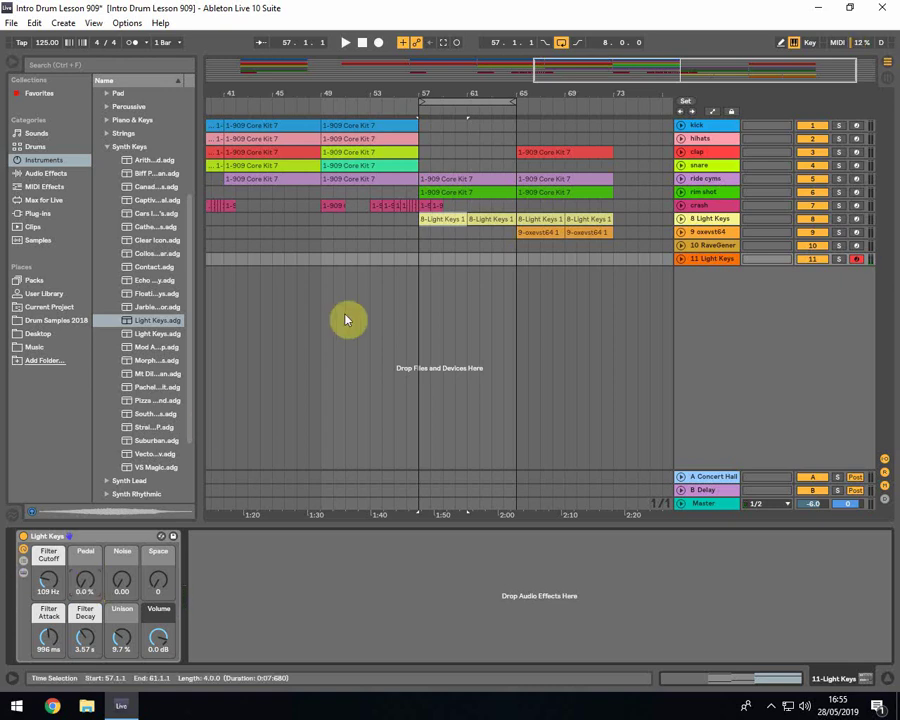
# Step: Open the 8-Light Keys clip at bar 57 in an enlarged note editor
pyautogui.click(418, 221)
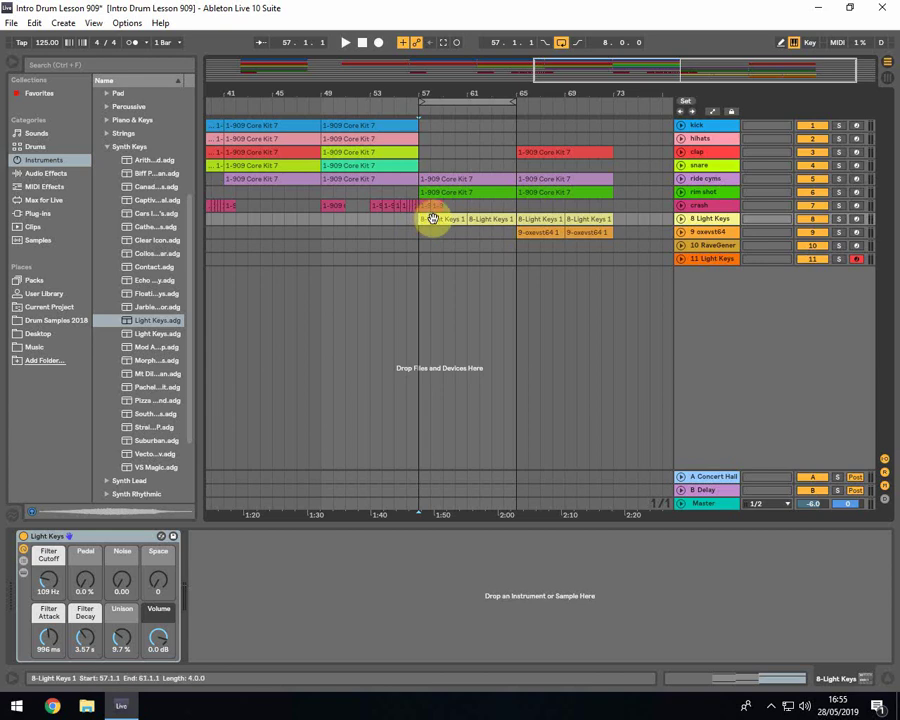
pyautogui.doubleClick(425, 218)
pyautogui.moveTo(391, 491); pyautogui.dragTo(408, 257)
pyautogui.scroll(5, 538, 382)
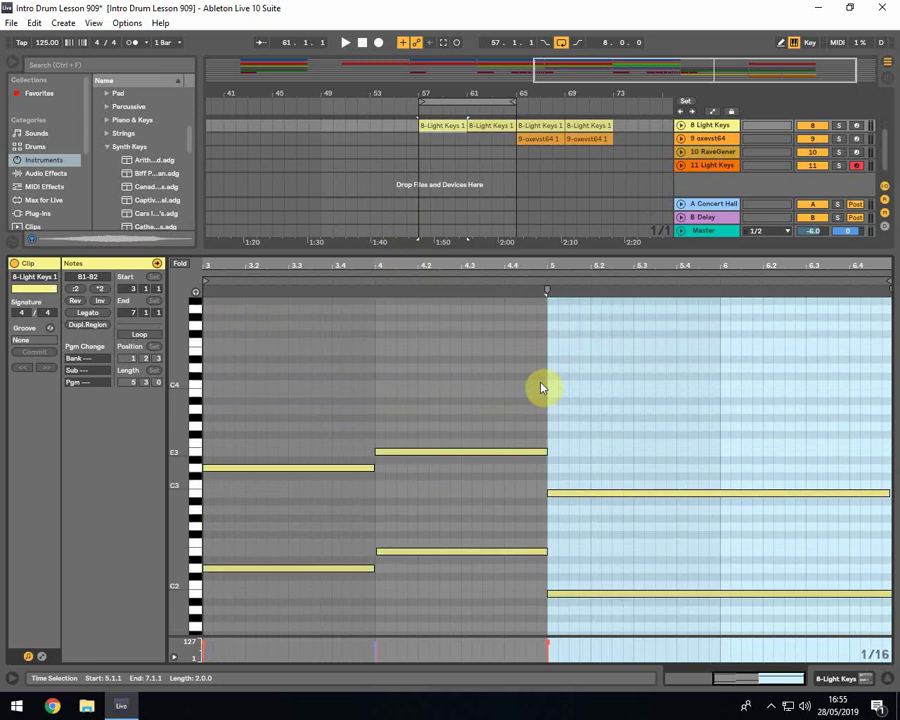
# Step: Examine the clip's chord notes and their pitches across the octaves of the piano roll
pyautogui.click(567, 400)
pyautogui.moveTo(247, 265); pyautogui.dragTo(305, 258)
pyautogui.scroll(-3, 185, 598)
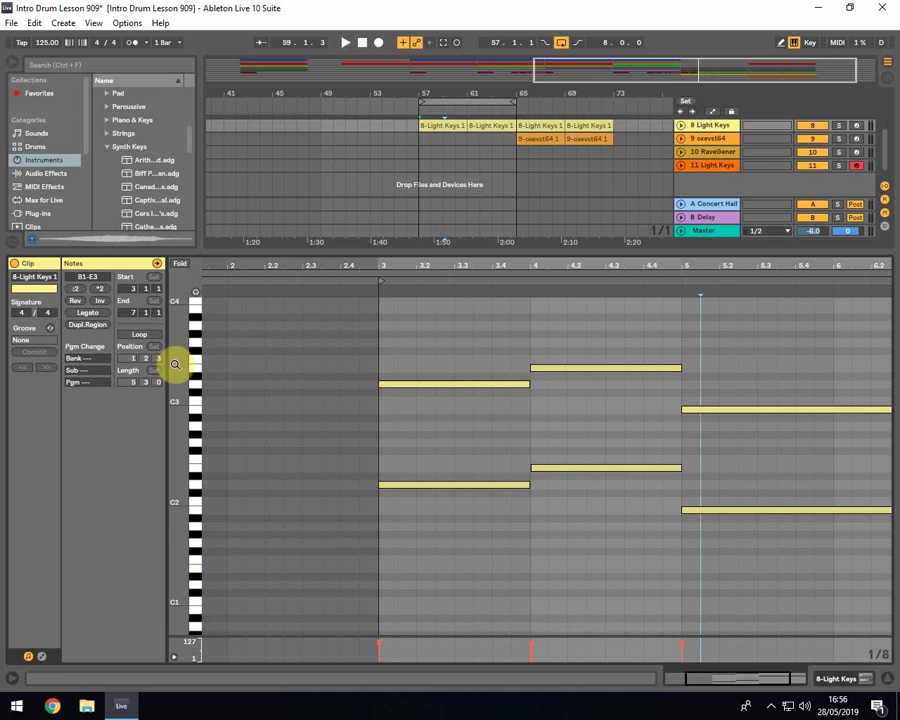
pyautogui.scroll(15, 200, 350)
pyautogui.scroll(-7, 200, 353)
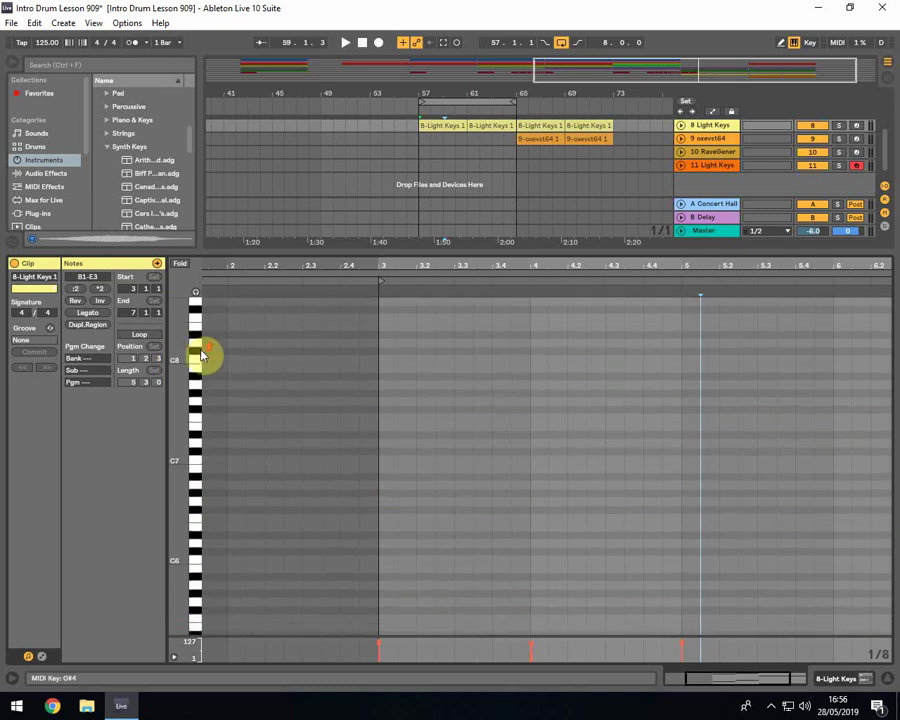
pyautogui.scroll(-6, 200, 355)
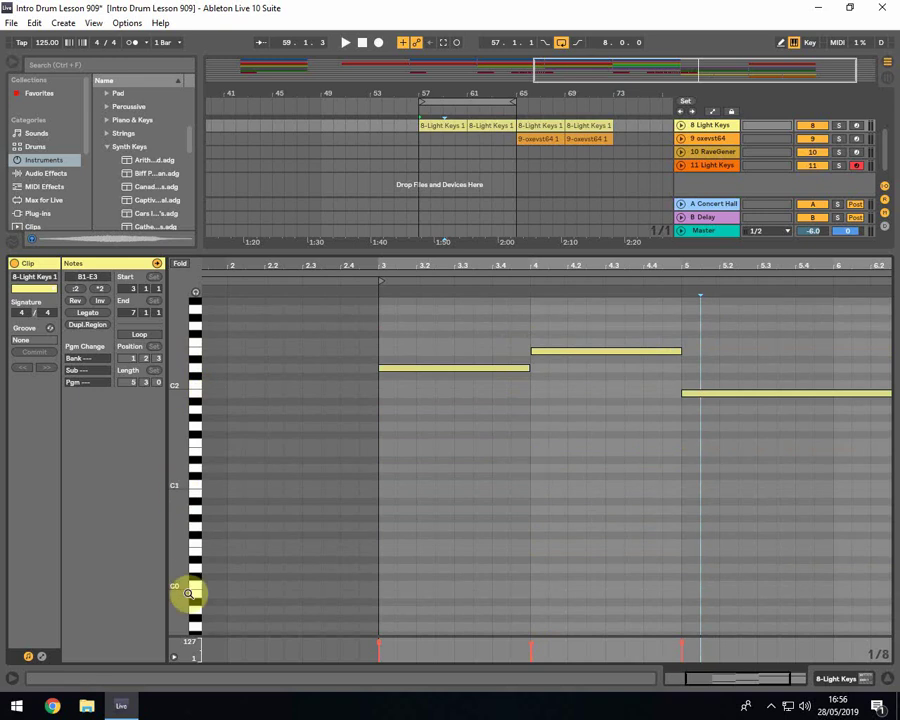
pyautogui.scroll(1, 188, 594)
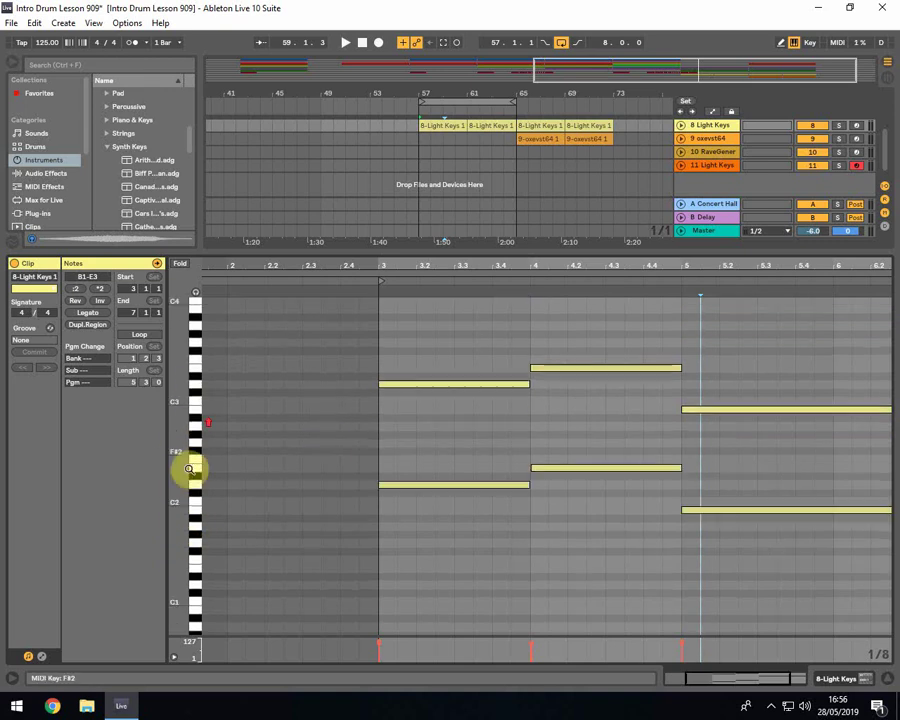
pyautogui.scroll(2, 200, 450)
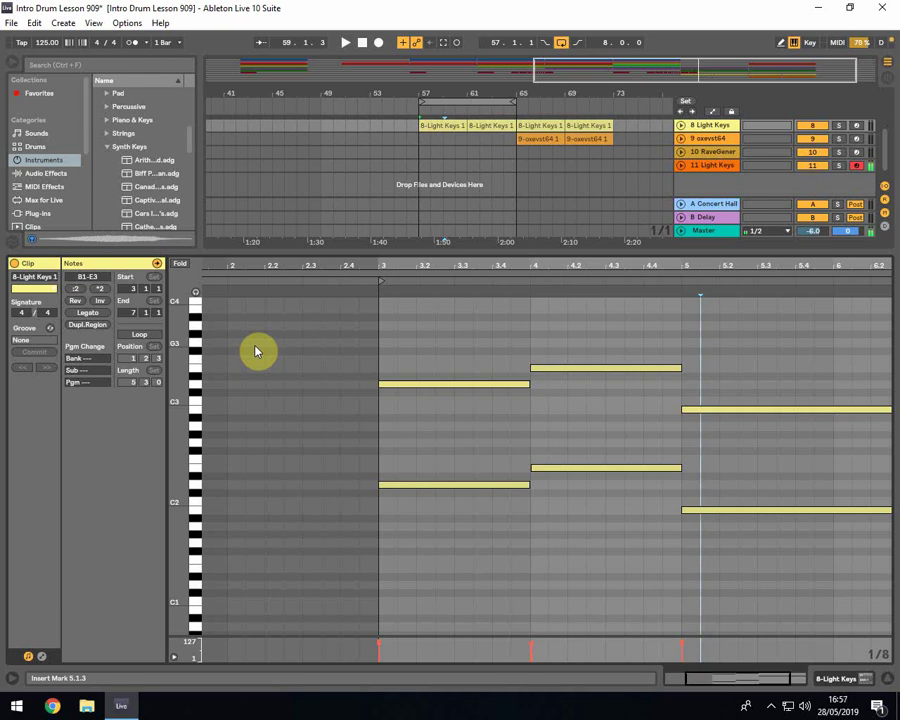
# Step: Restore the larger arrangement view and delete the original 8 Light Keys track
pyautogui.moveTo(446, 250); pyautogui.dragTo(440, 508)
pyautogui.click(443, 259)
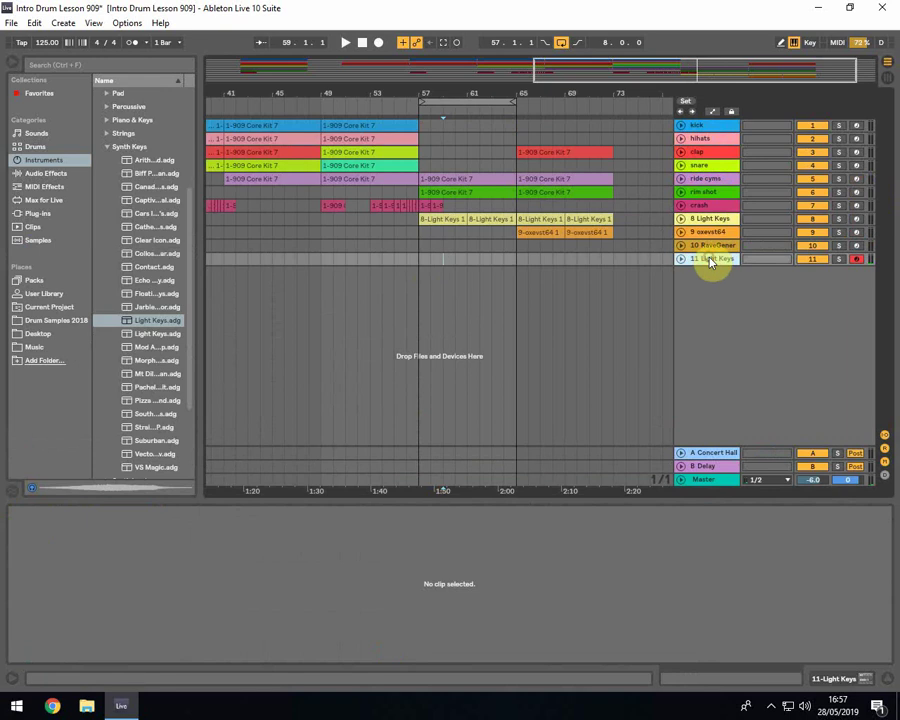
pyautogui.rightClick(712, 222)
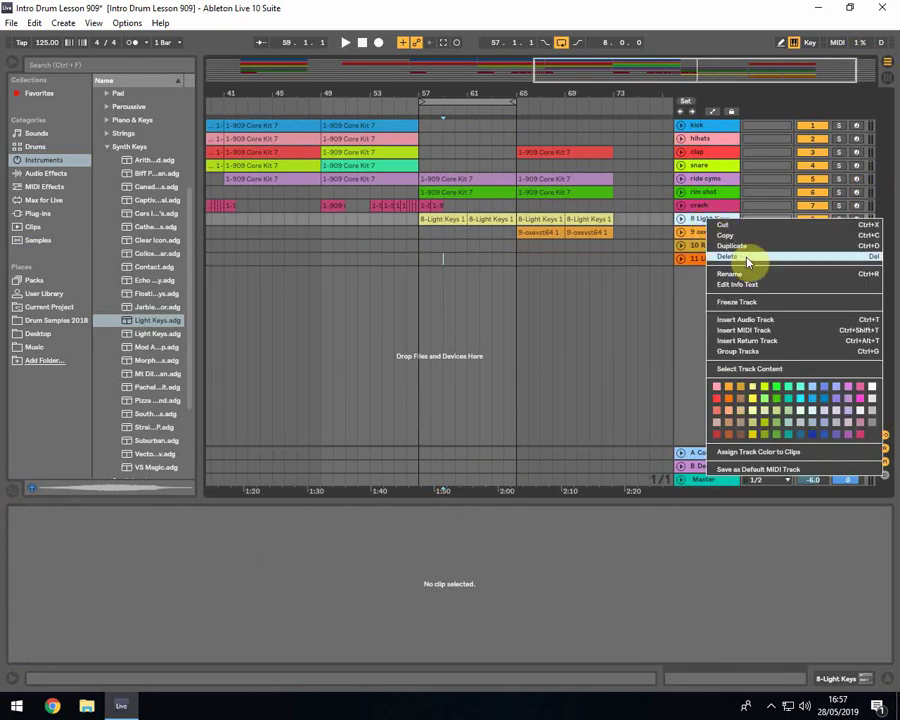
pyautogui.click(748, 260)
# Step: Record a new MIDI part on the remaining Light Keys track, starting at bar 55 and stopping just after bar 61
pyautogui.click(435, 246)
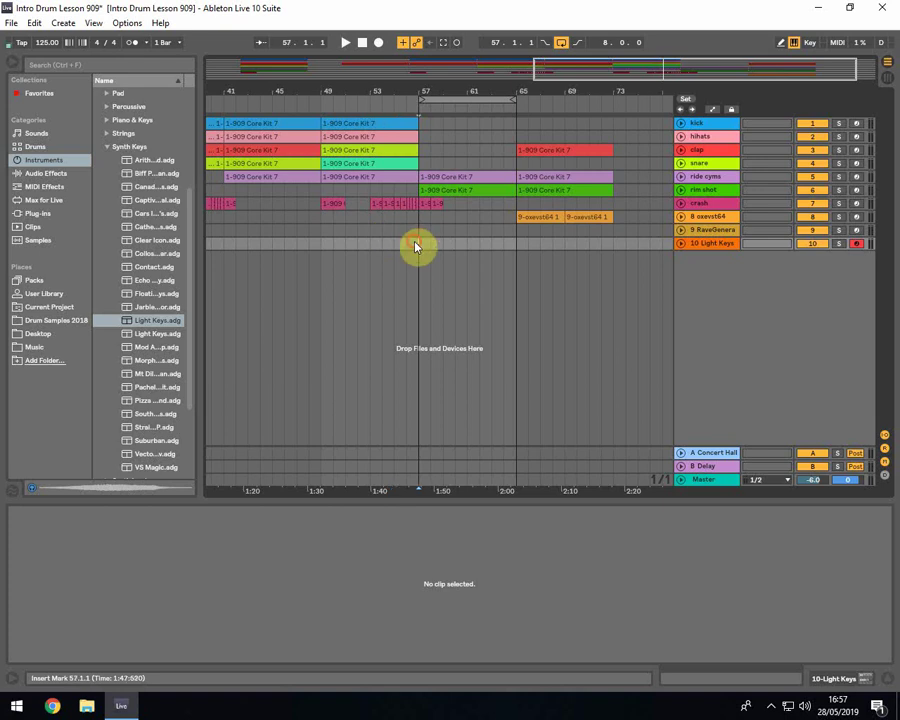
pyautogui.click(394, 244)
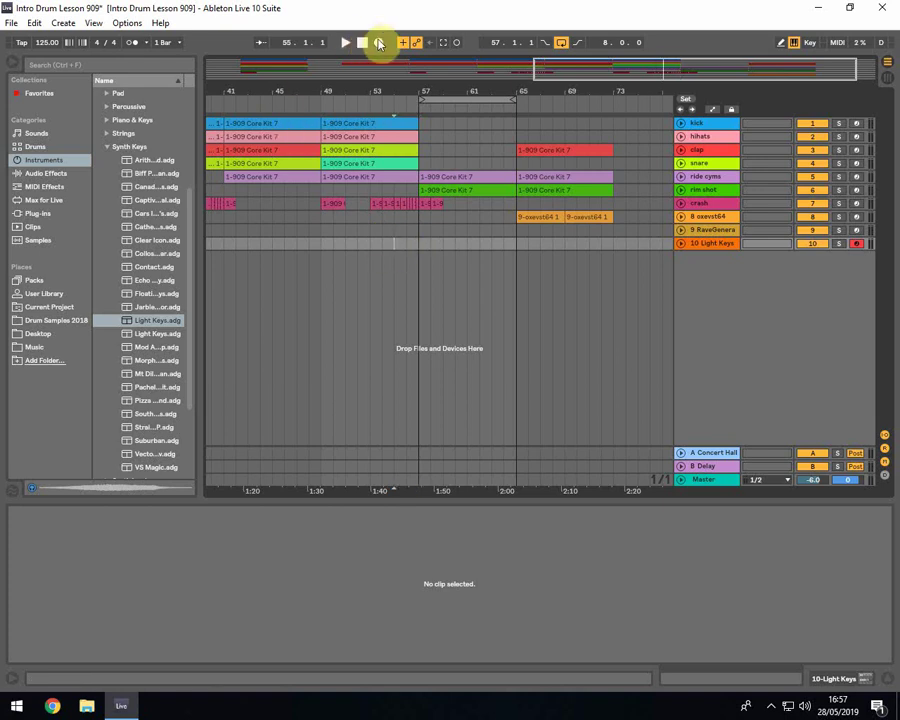
pyautogui.click(381, 42)
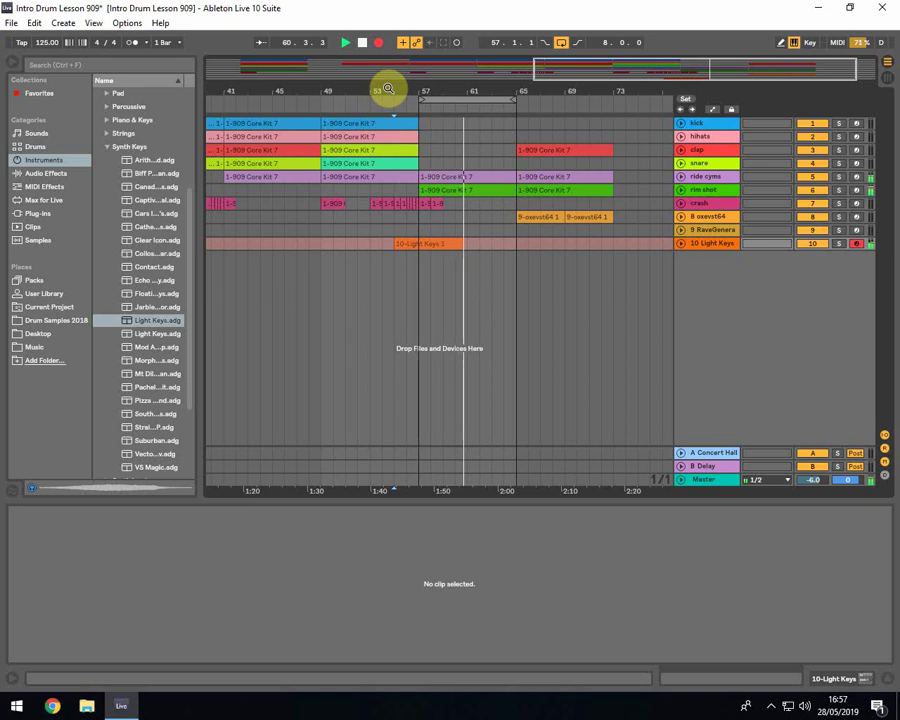
pyautogui.press('space')
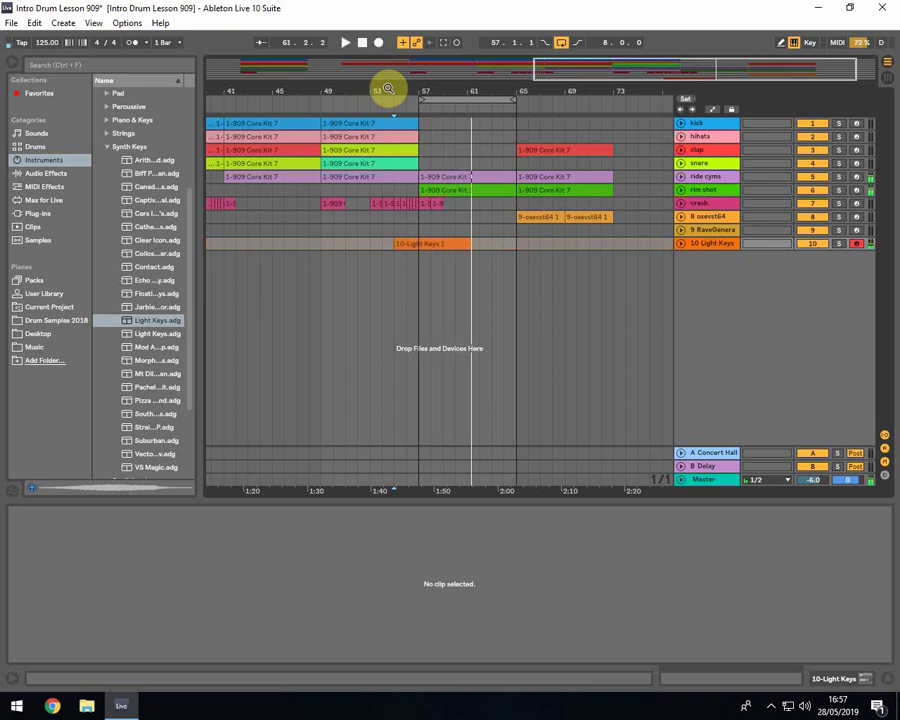
# Step: Trim the recorded Light Keys clip to run from bar 57 to bar 61 and unfold its track to show the notes
pyautogui.moveTo(402, 243); pyautogui.dragTo(466, 244)
pyautogui.click(473, 244)
pyautogui.click(680, 245)
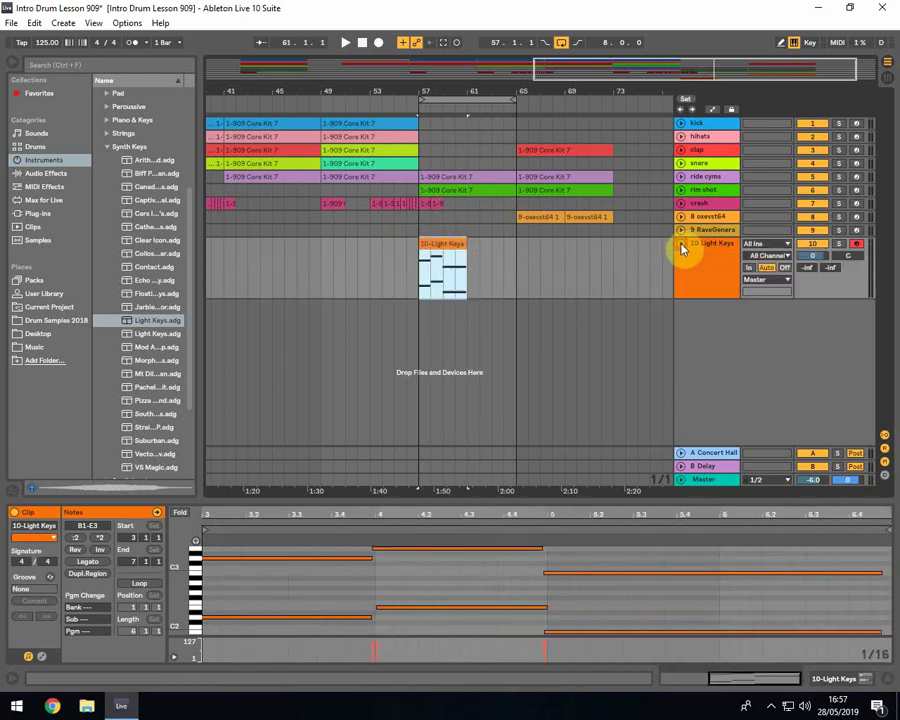
pyautogui.click(682, 246)
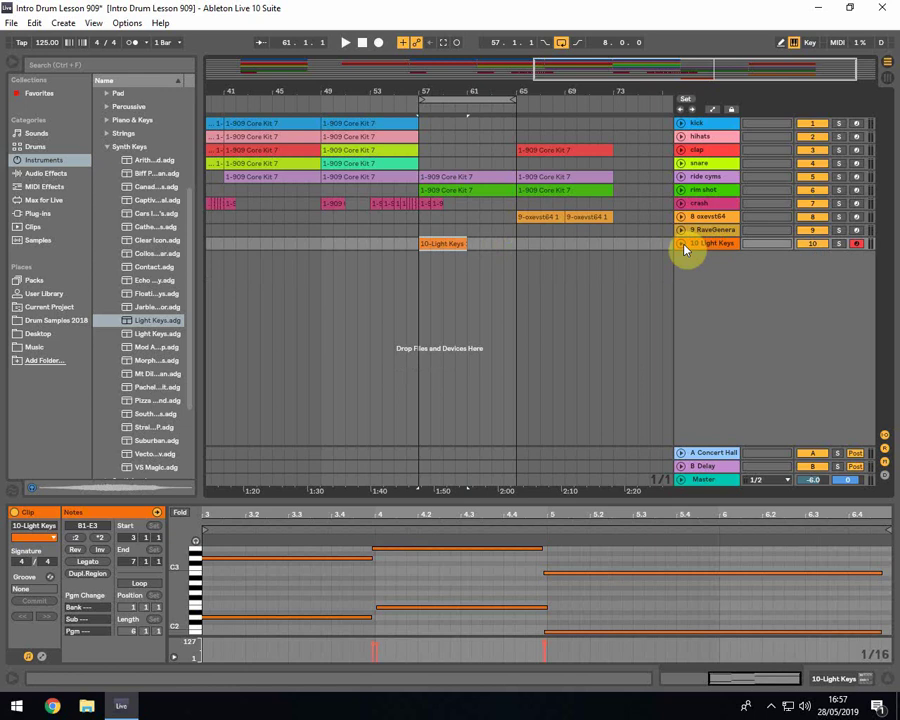
pyautogui.click(682, 247)
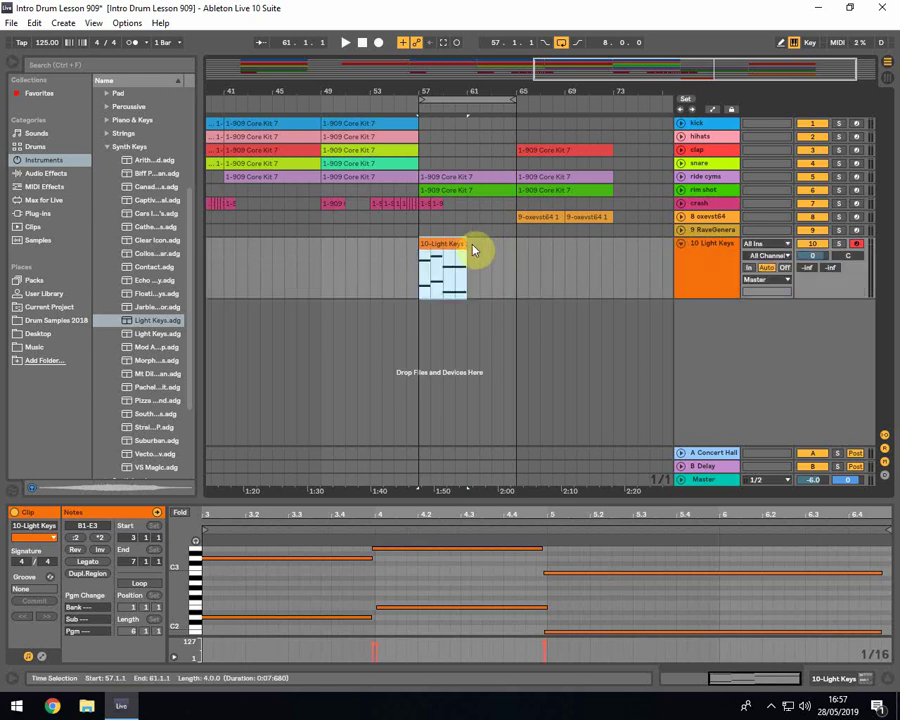
# Step: Select the Light Keys clip at bar 57 and enlarge its piano roll to show more octaves
pyautogui.moveTo(465, 243)
pyautogui.mouseDown()
pyautogui.moveTo(482, 246)
pyautogui.moveTo(465, 242)
pyautogui.mouseUp()
pyautogui.click(424, 245)
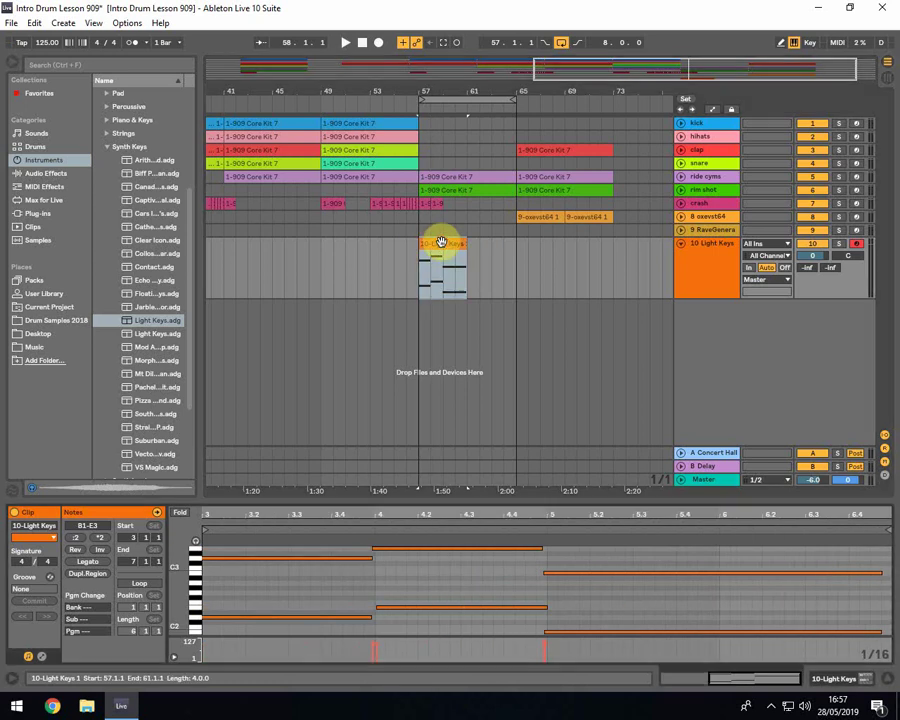
pyautogui.click(416, 500)
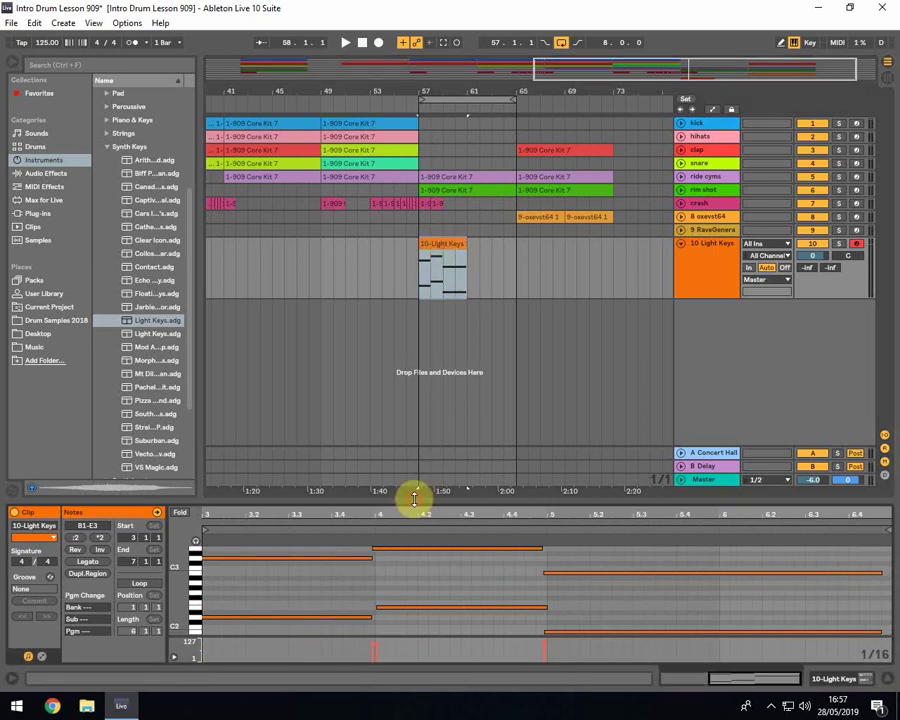
pyautogui.moveTo(414, 498); pyautogui.dragTo(416, 302)
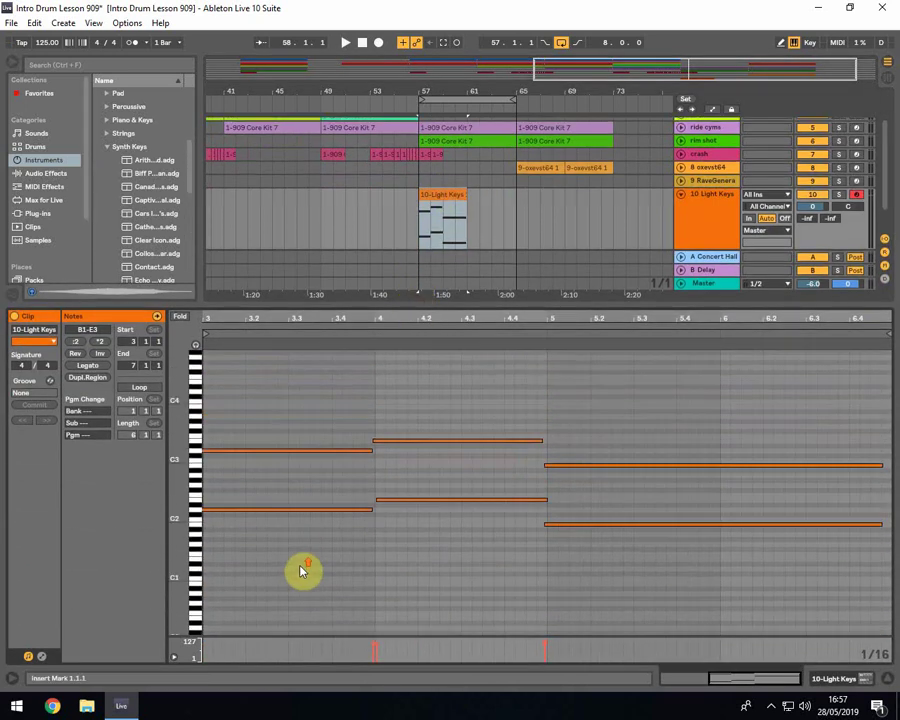
# Step: Select all the notes in the Light Keys clip and quantize them
pyautogui.click(252, 585)
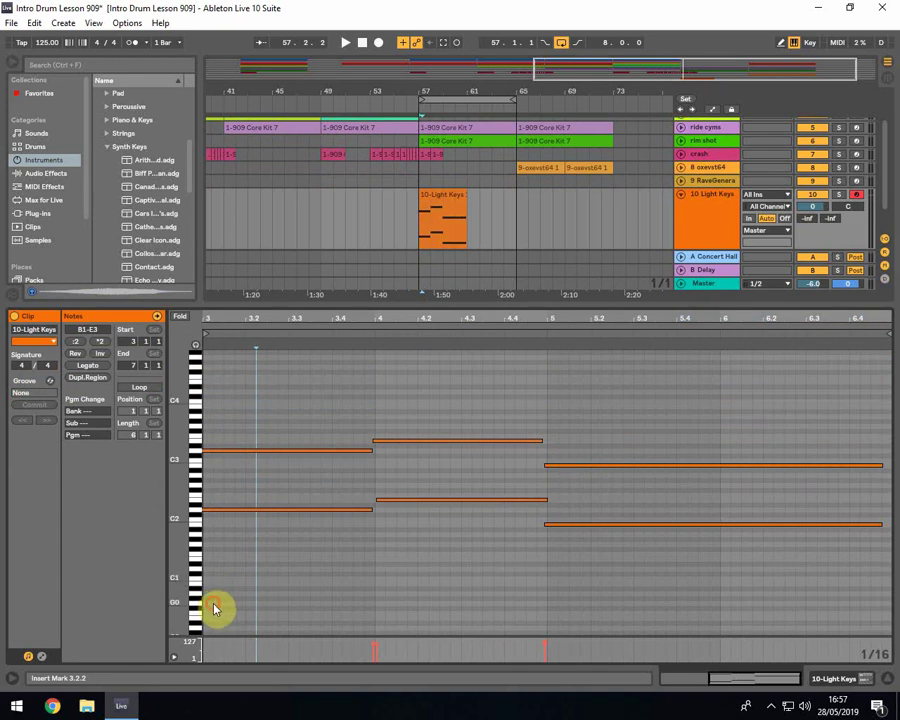
pyautogui.moveTo(214, 604); pyautogui.dragTo(783, 371)
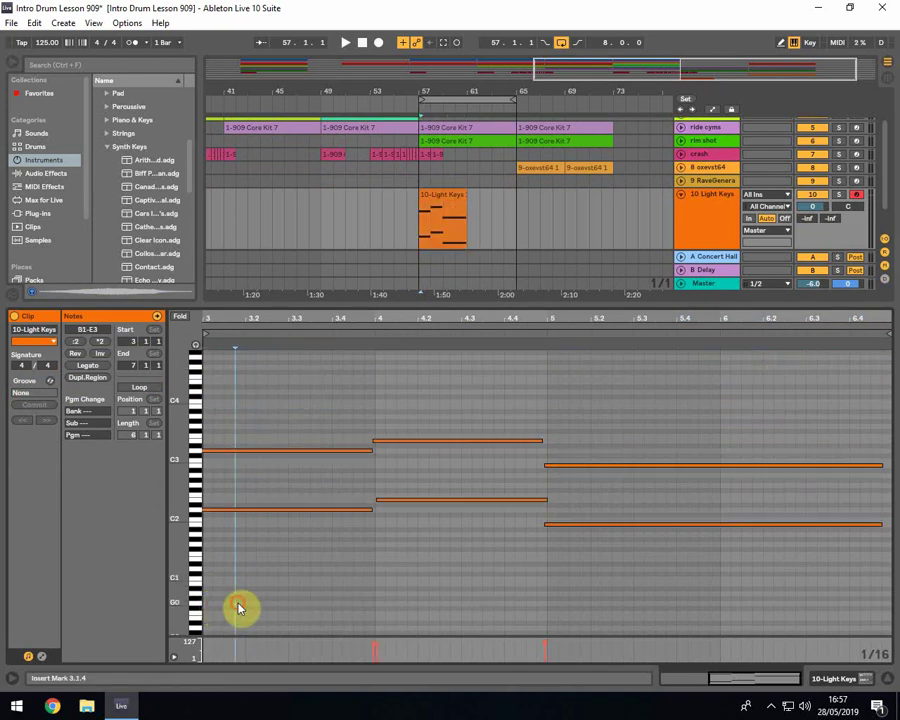
pyautogui.moveTo(237, 604); pyautogui.dragTo(890, 314)
pyautogui.click(200, 405)
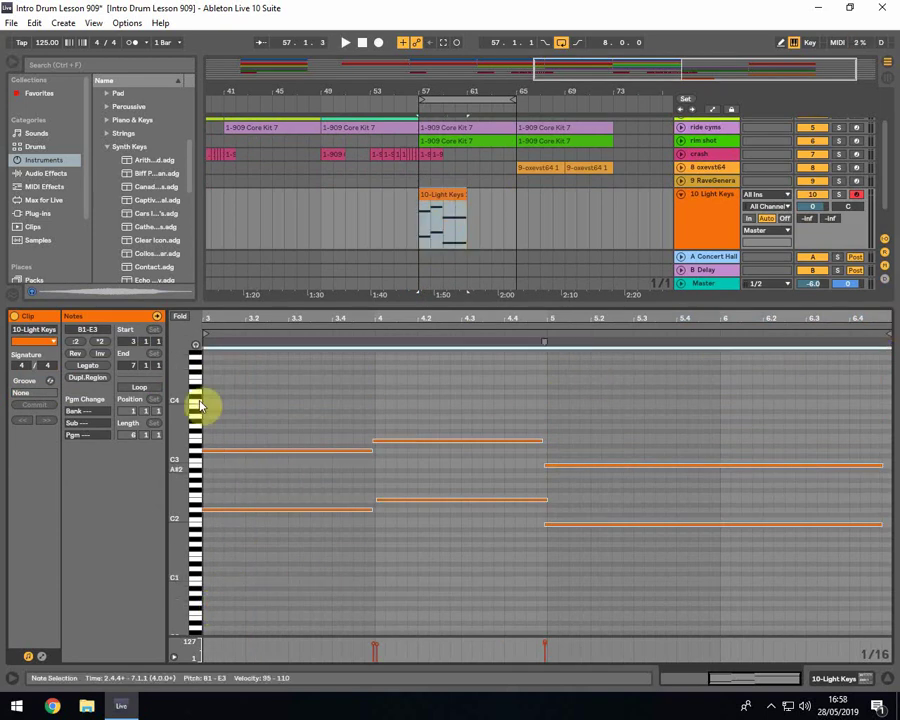
pyautogui.click(34, 22)
pyautogui.click(64, 337)
pyautogui.click(342, 466)
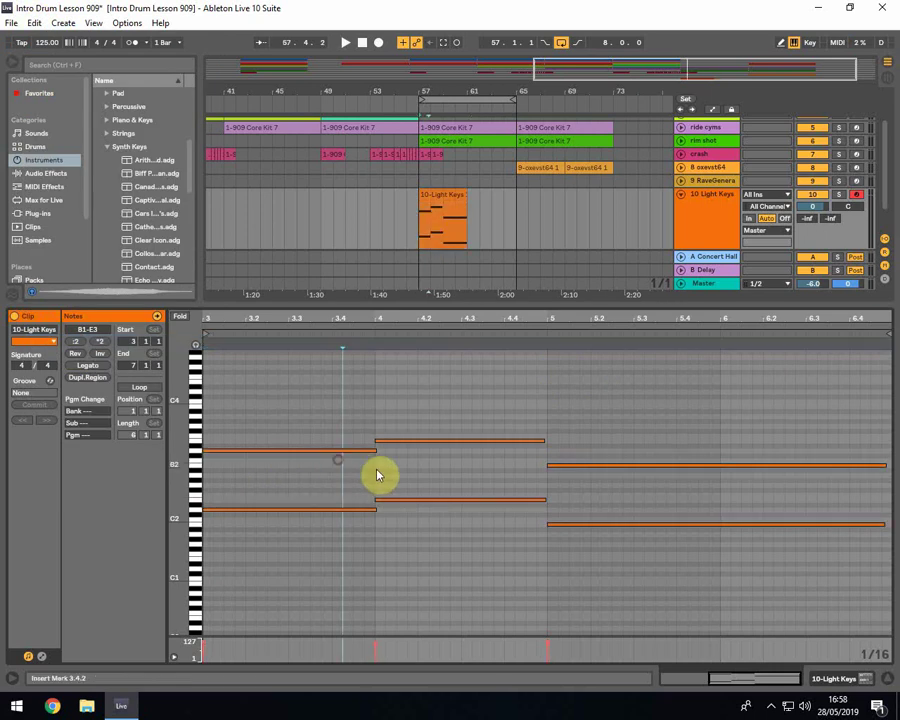
# Step: Shorten the D3 and D2 notes to end where the E notes start, at bar 4 of the clip
pyautogui.moveTo(201, 446)
pyautogui.mouseDown()
pyautogui.moveTo(250, 446)
pyautogui.moveTo(240, 432)
pyautogui.moveTo(175, 440)
pyautogui.mouseUp()
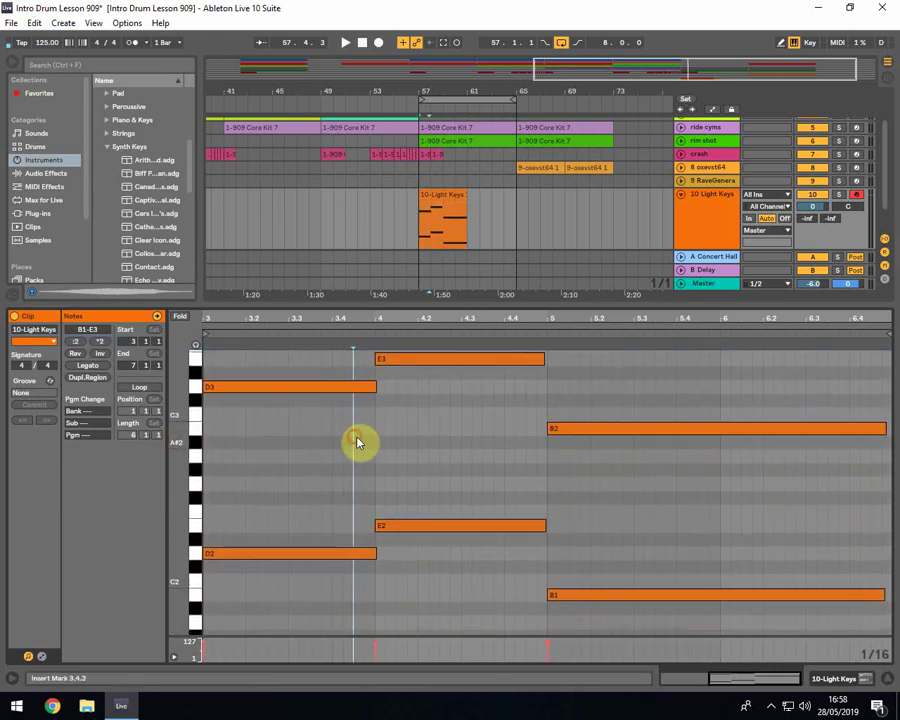
pyautogui.click(372, 386)
pyautogui.click(372, 553)
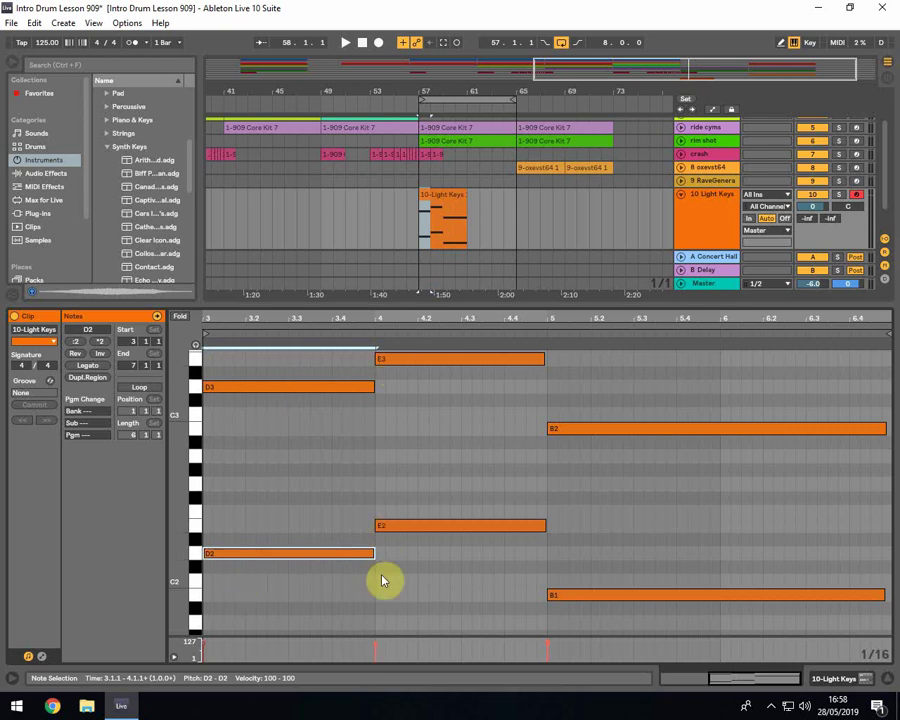
pyautogui.click(247, 580)
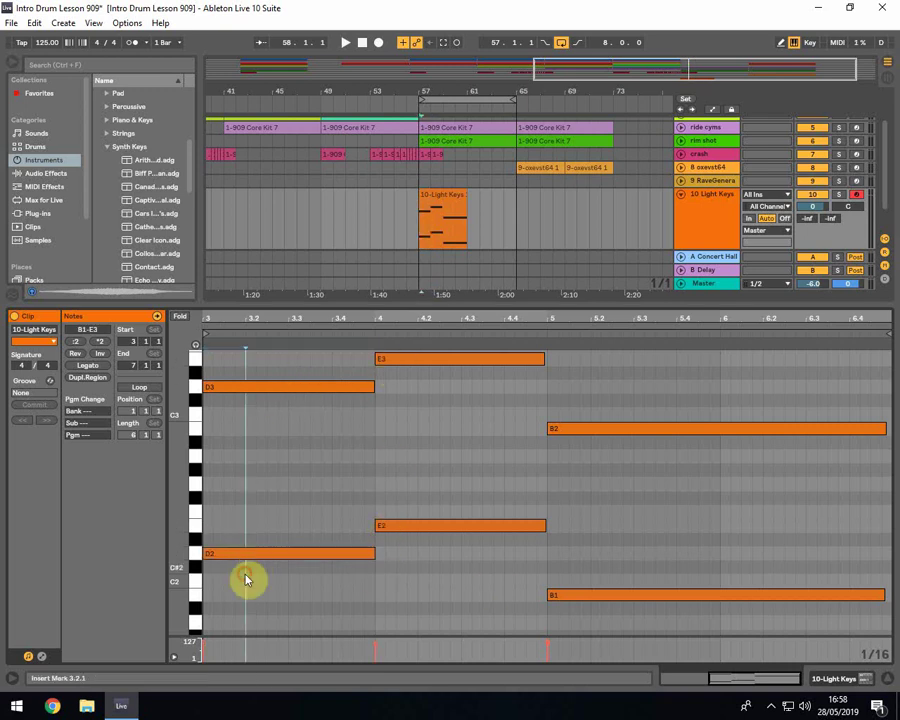
# Step: Move the B1 note off the grid and quantize it back to the start of bar 5
pyautogui.click(563, 598)
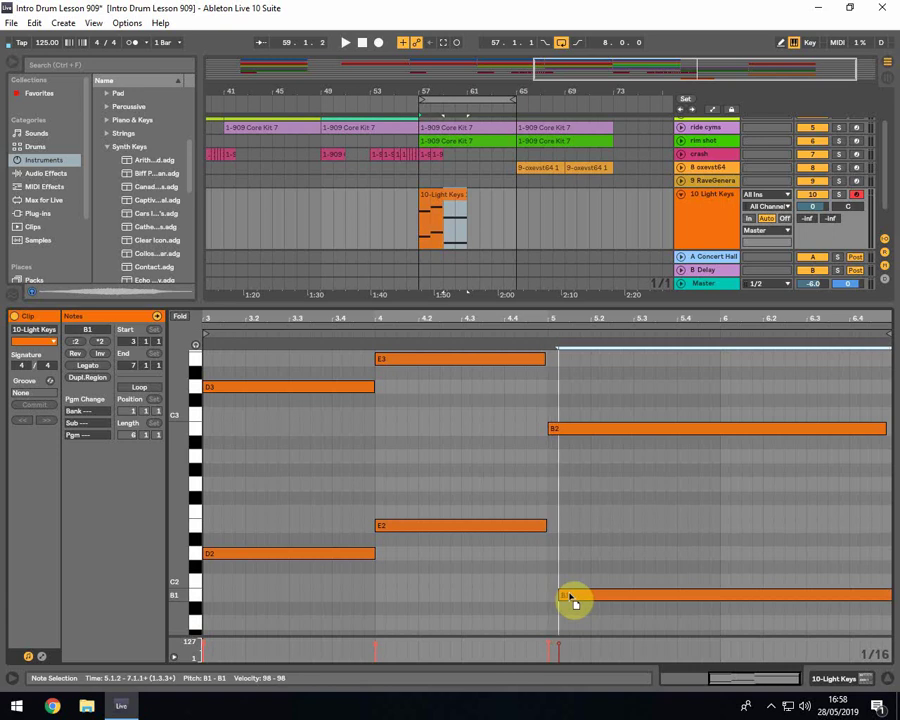
pyautogui.moveTo(572, 596); pyautogui.dragTo(566, 598)
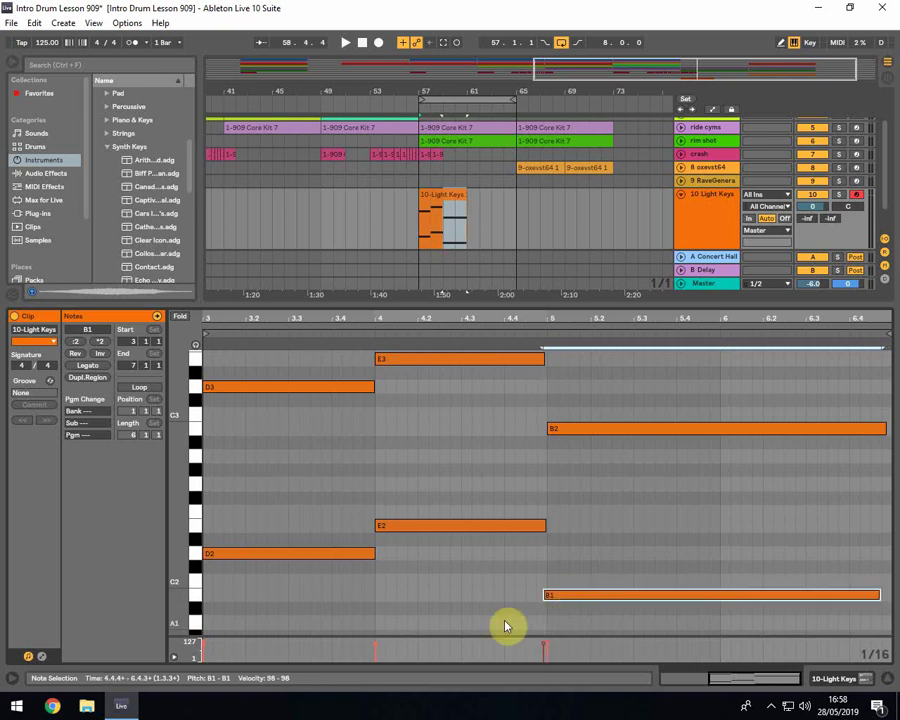
pyautogui.click(63, 22)
pyautogui.moveTo(34, 22)
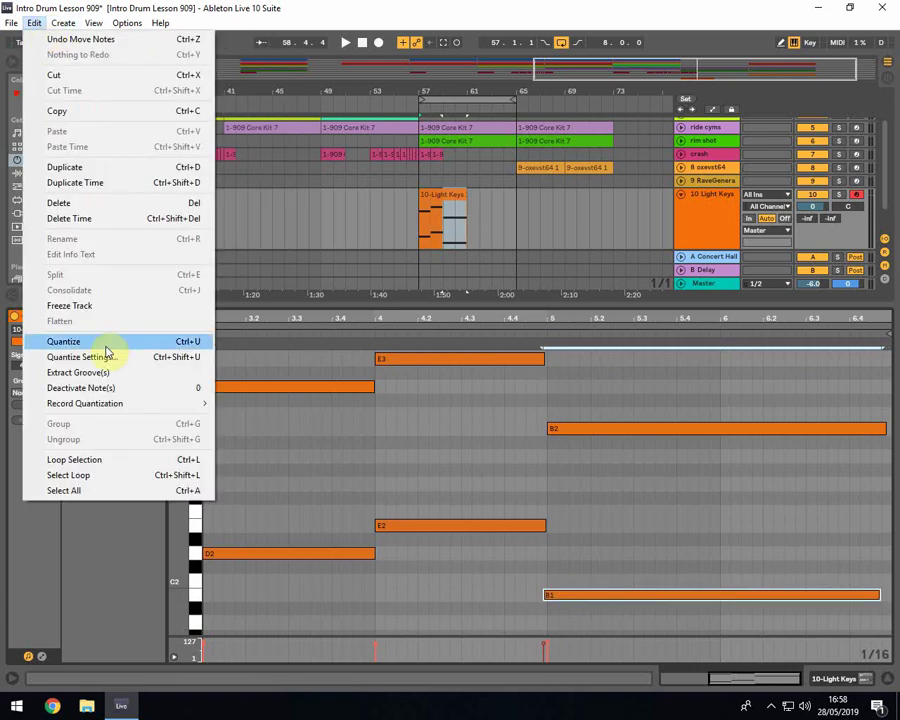
pyautogui.click(110, 341)
pyautogui.click(493, 583)
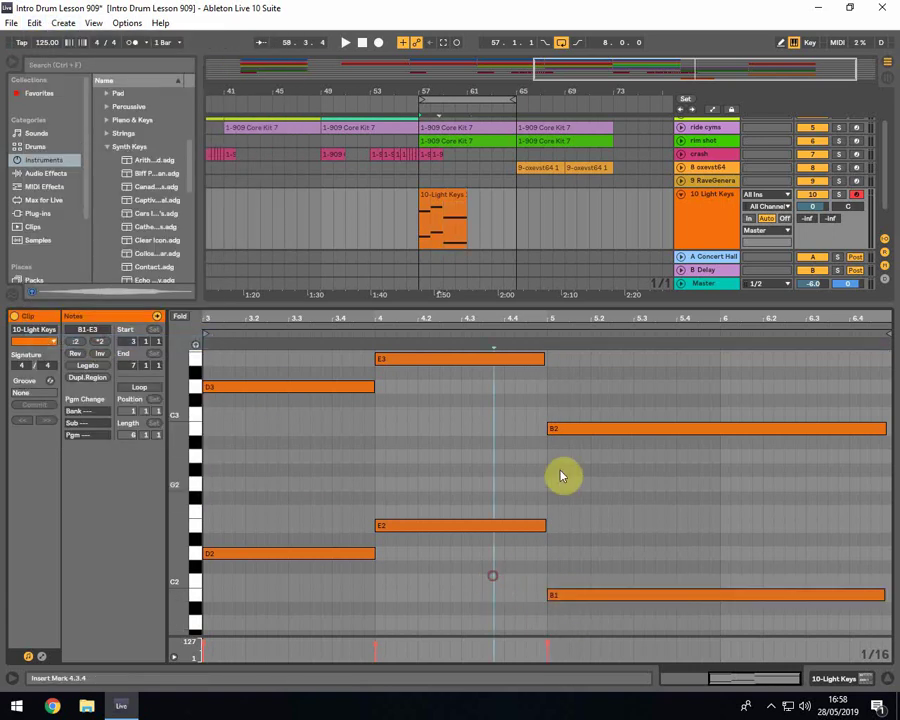
# Step: Extend the E3 and E2 notes to bar 5 and the B2 and B1 notes to bar 7
pyautogui.click(542, 360)
pyautogui.moveTo(542, 360); pyautogui.dragTo(546, 358)
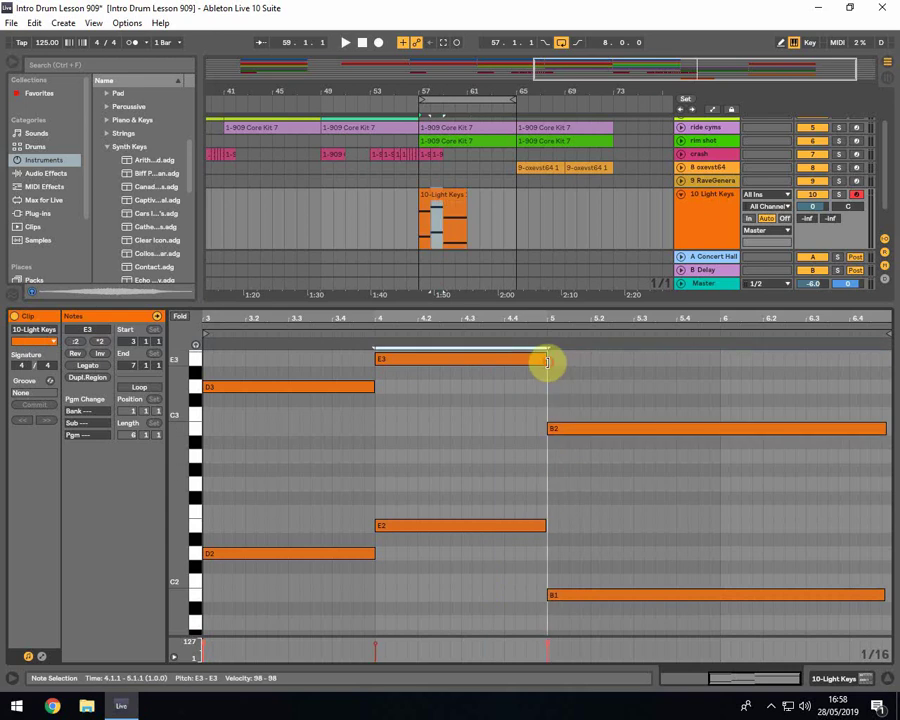
pyautogui.click(542, 526)
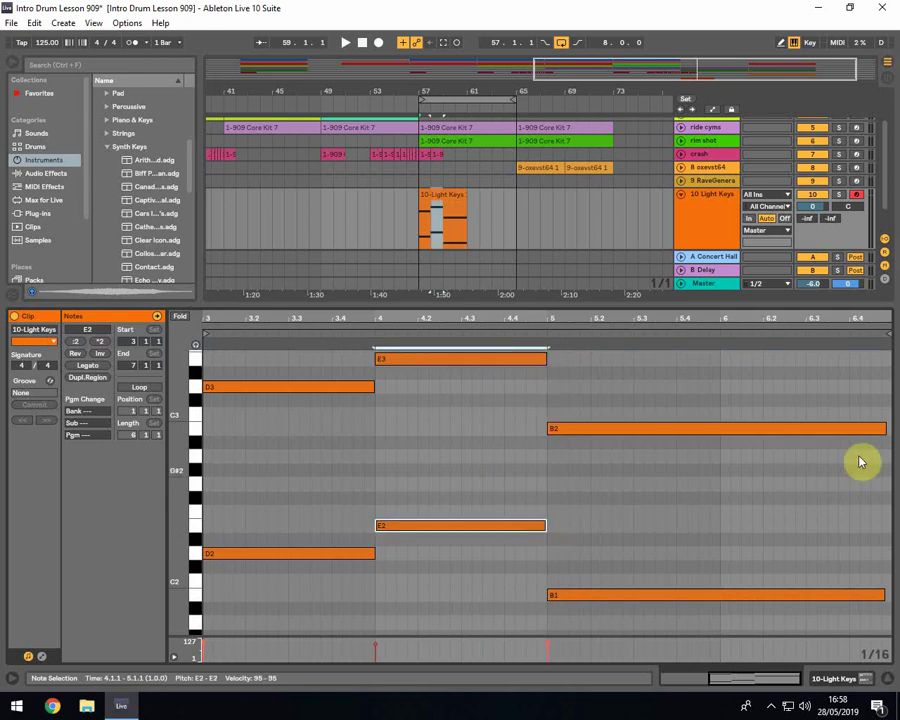
pyautogui.moveTo(887, 428); pyautogui.dragTo(822, 430)
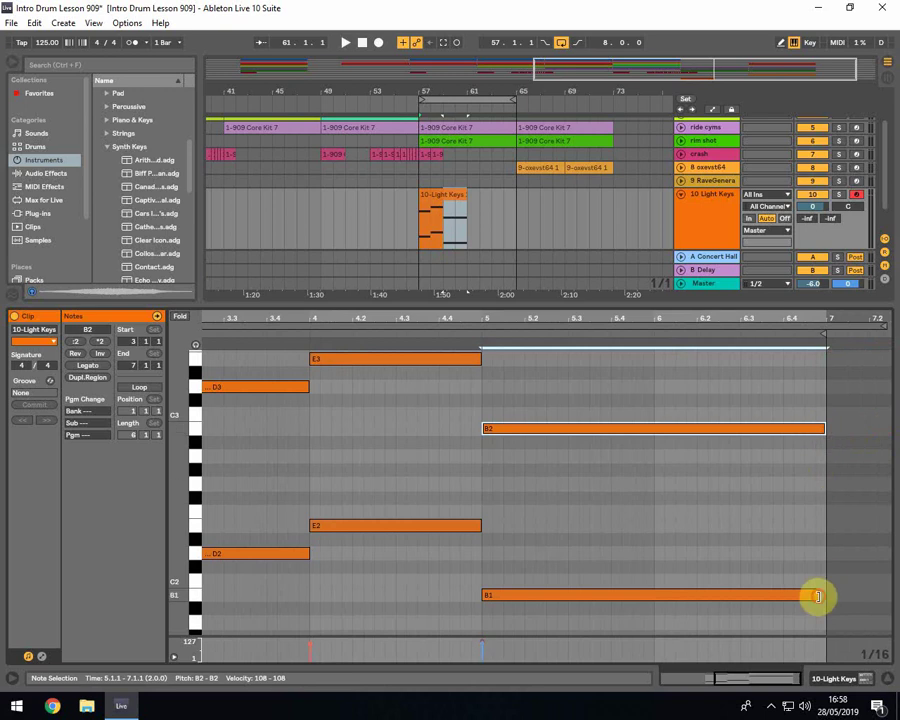
pyautogui.moveTo(818, 597); pyautogui.dragTo(823, 596)
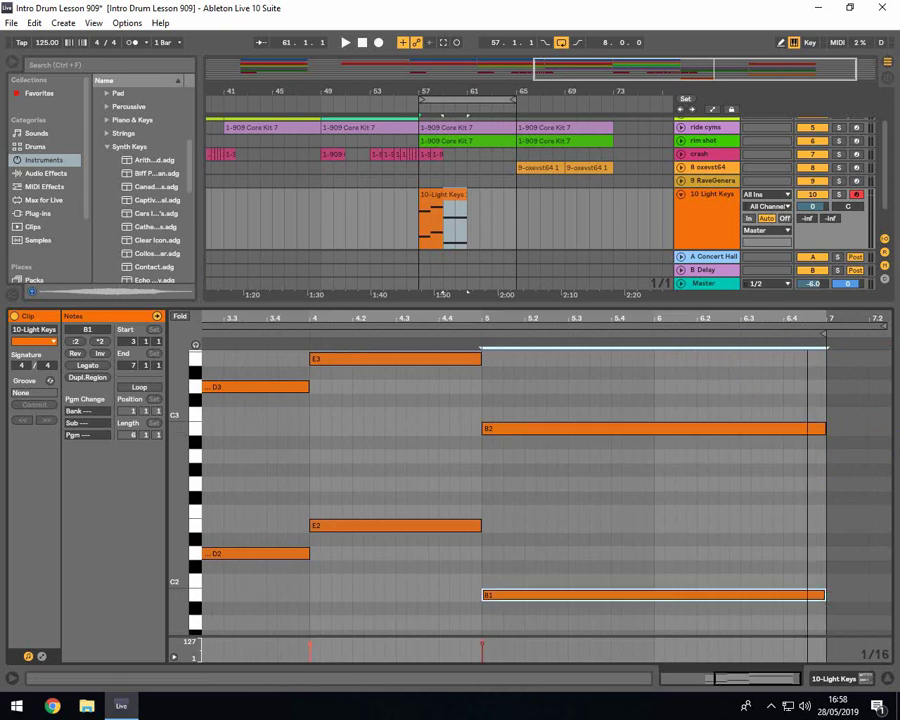
# Step: Play the edited Light Keys clip from its start and stop playback after it ends
pyautogui.moveTo(830, 320); pyautogui.dragTo(832, 309)
pyautogui.click(311, 327)
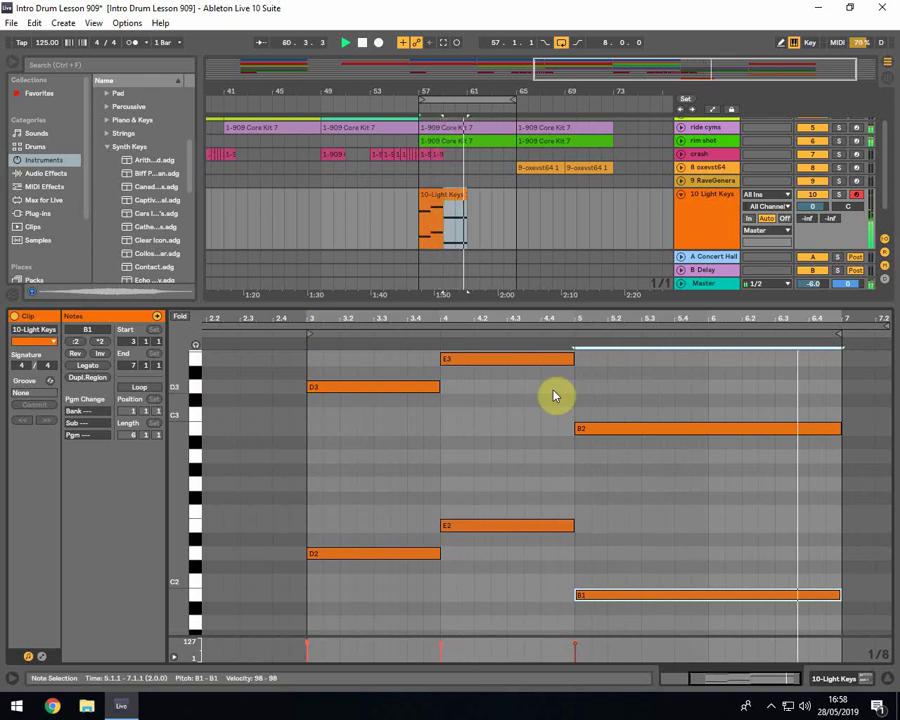
pyautogui.press('space')
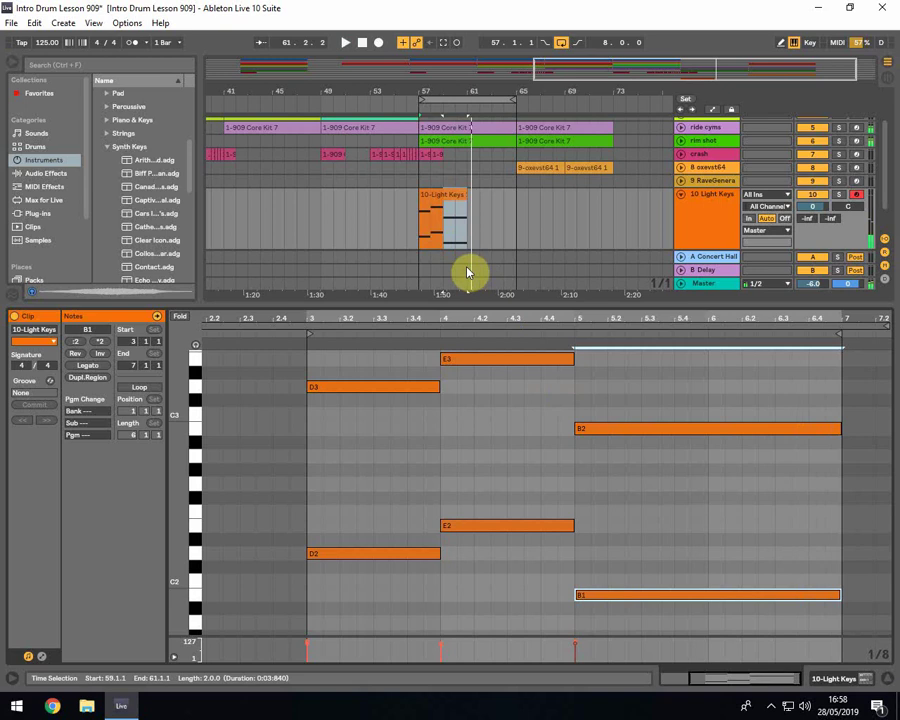
# Step: Select the Light Keys clip, fold its track and restore the larger arrangement view
pyautogui.click(436, 195)
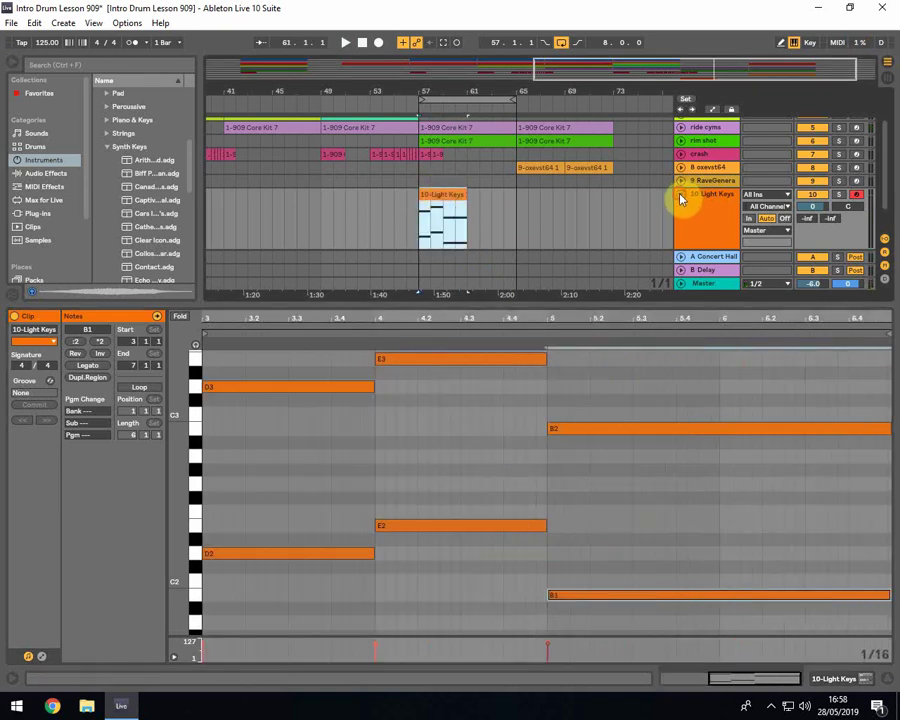
pyautogui.click(680, 196)
pyautogui.moveTo(496, 303); pyautogui.dragTo(468, 507)
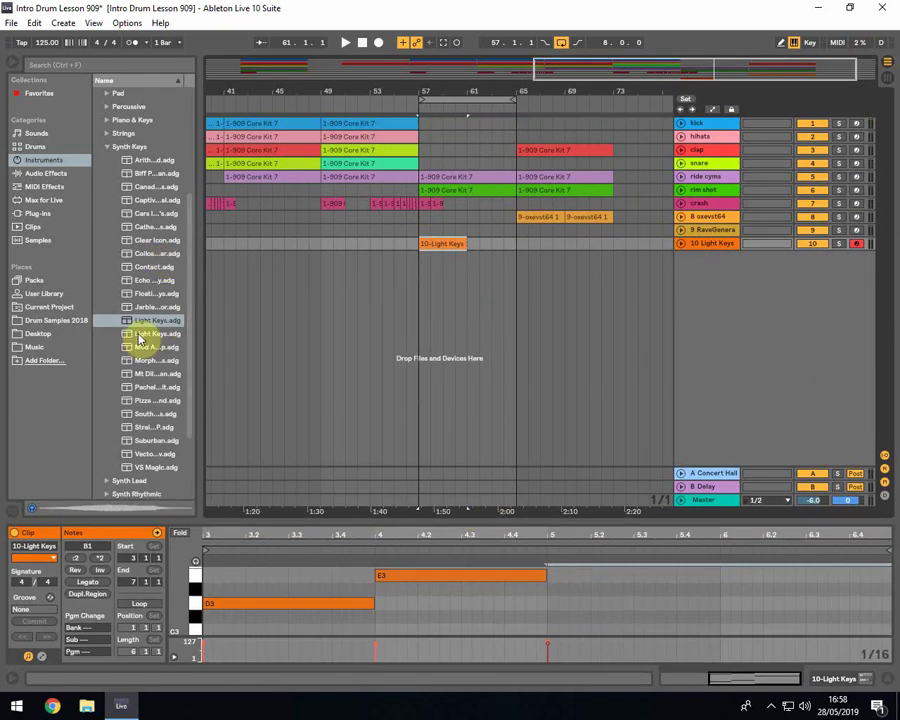
# Step: Preview several other Synth Keys presets in the browser
pyautogui.click(145, 348)
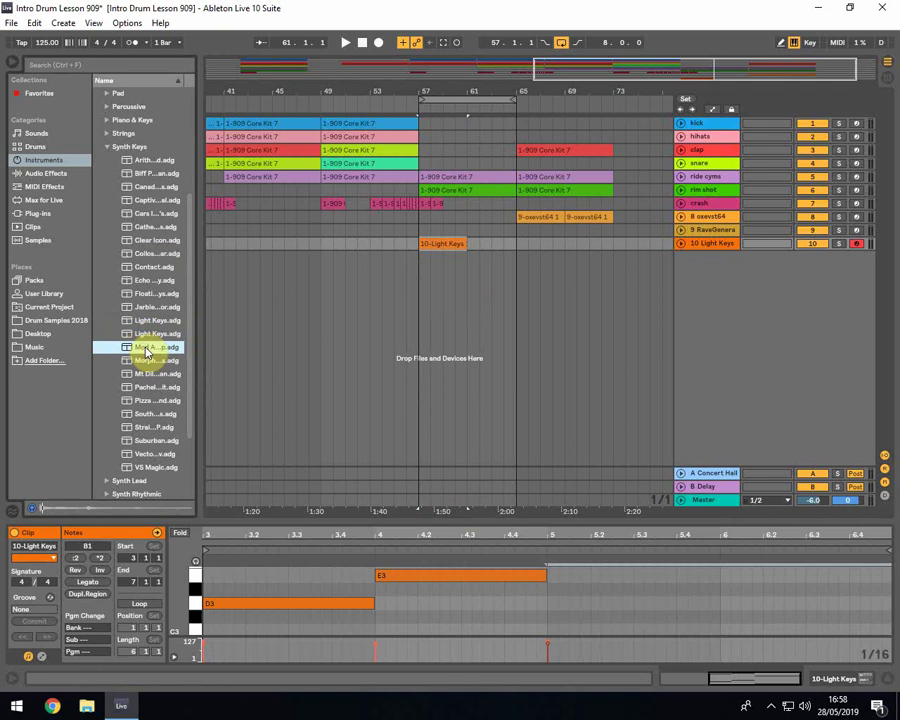
pyautogui.click(145, 373)
pyautogui.click(147, 400)
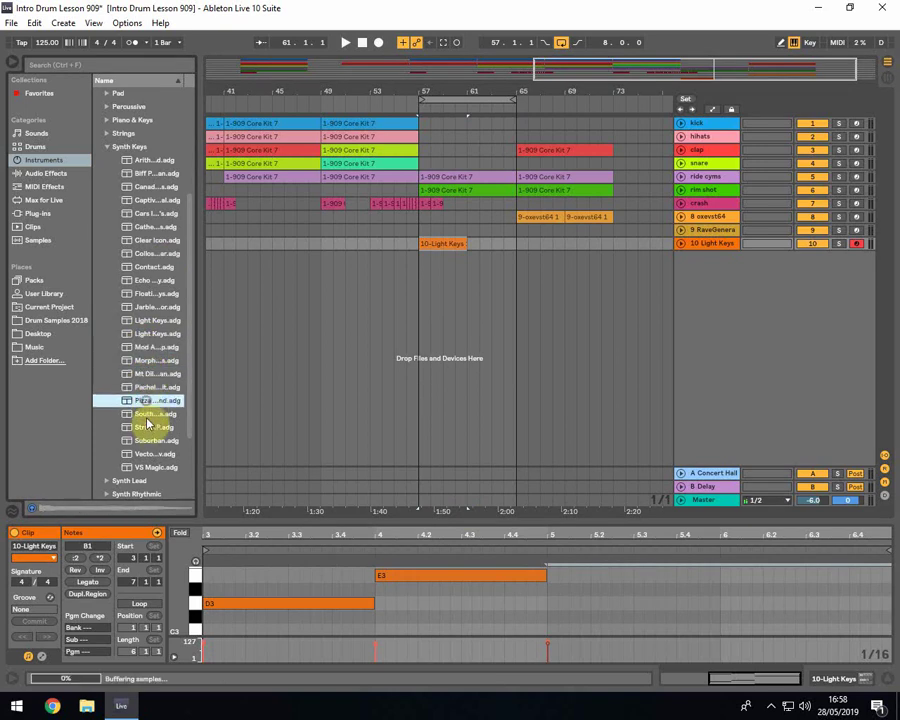
pyautogui.click(146, 428)
pyautogui.click(142, 454)
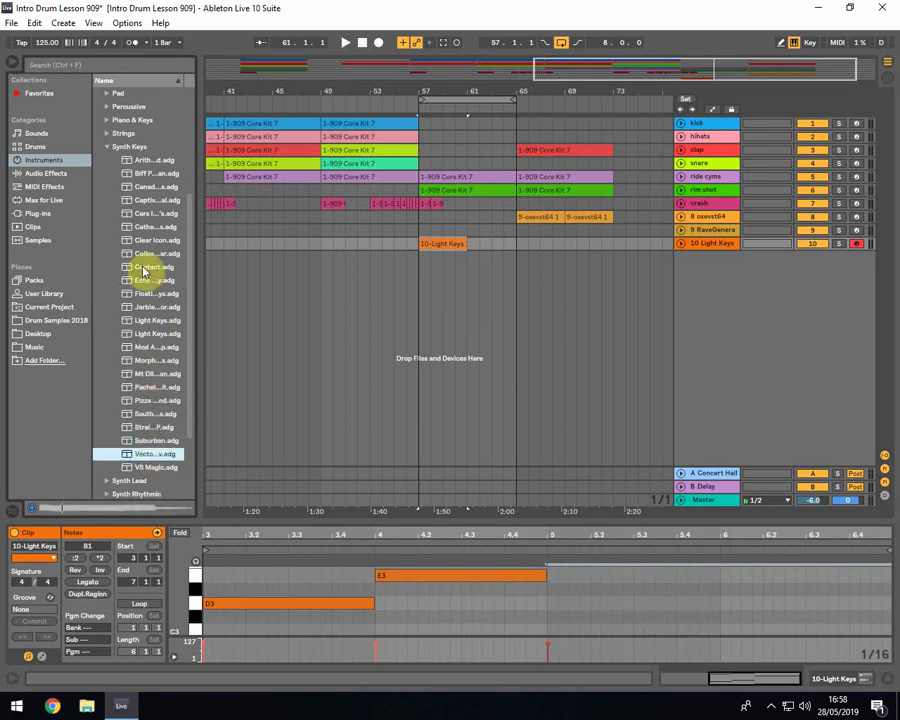
pyautogui.click(152, 201)
# Step: Duplicate the Light Keys clip three times so that copies fill bars 61 to 73
pyautogui.click(425, 244)
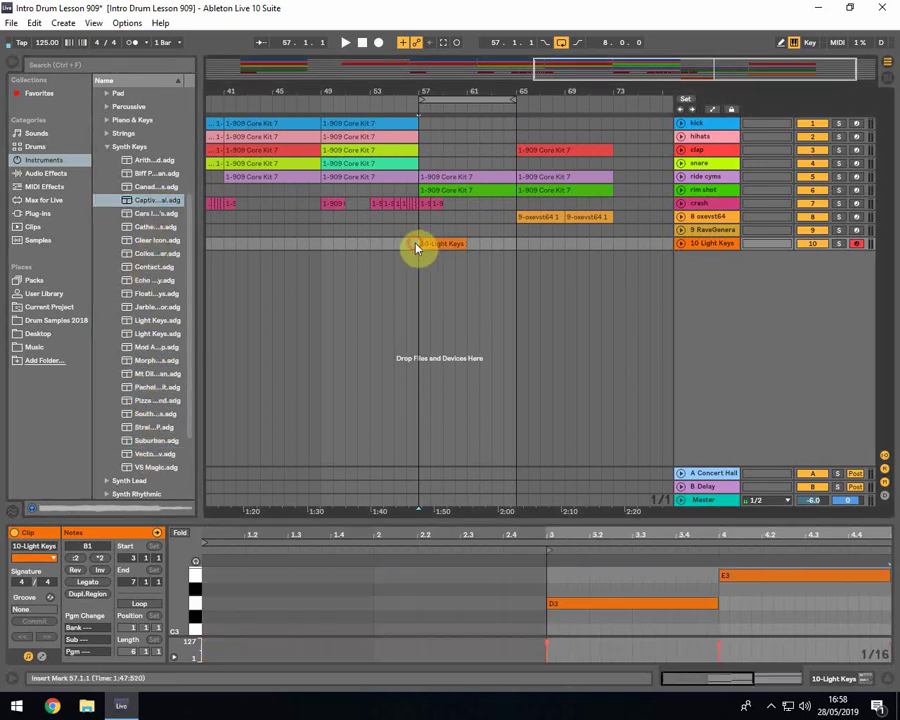
pyautogui.hotkey('ctrl', 'd')
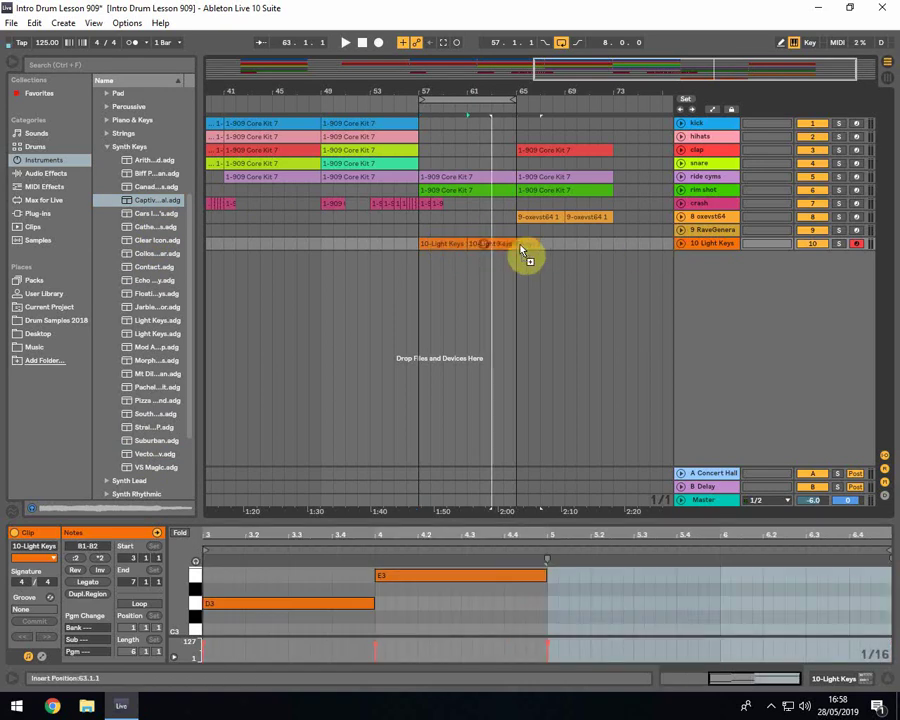
pyautogui.hotkey('ctrl', 'd')
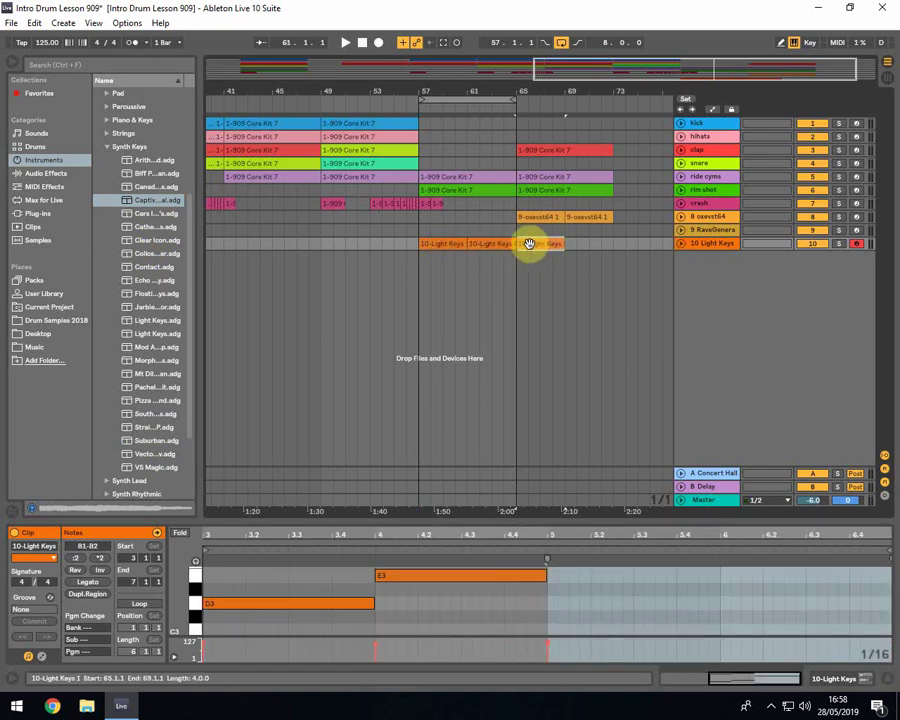
pyautogui.hotkey('ctrl', 'd')
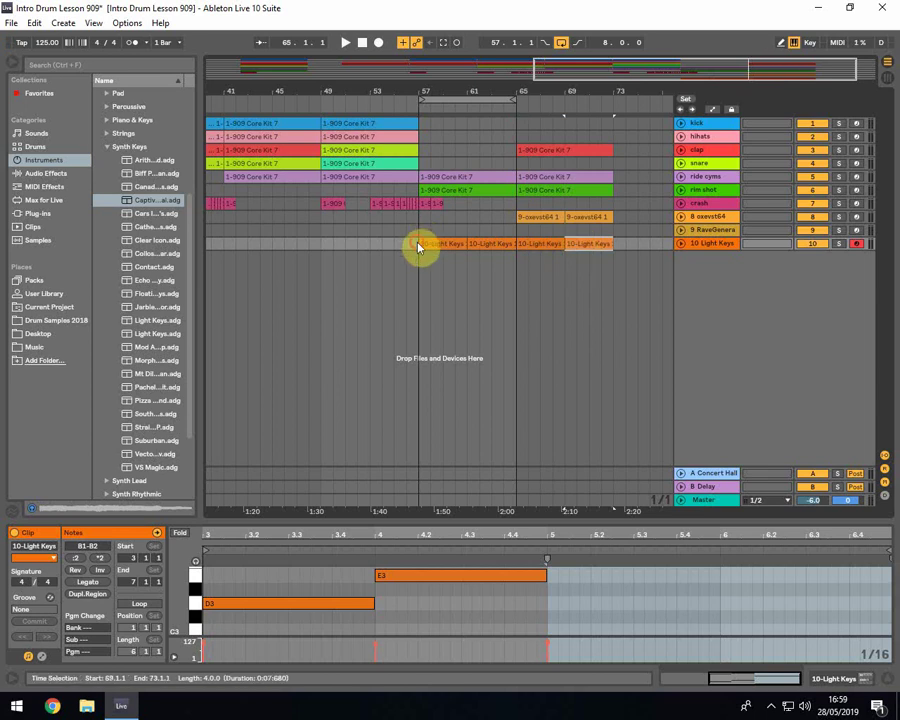
# Step: Play the arrangement from bar 55 into the Light Keys section and stop playback
pyautogui.click(400, 245)
pyautogui.press('space')
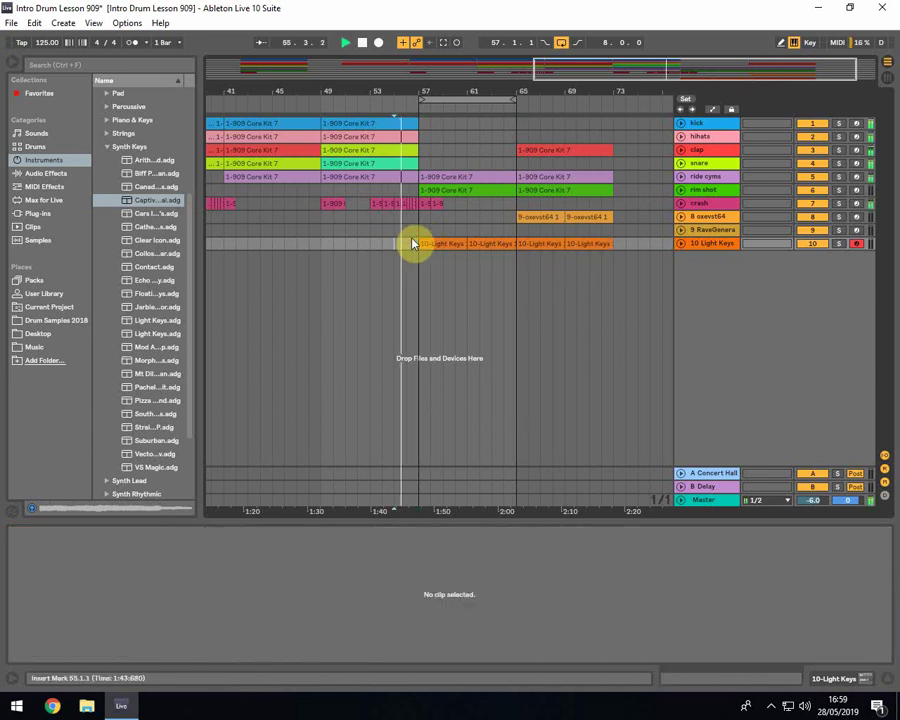
pyautogui.press('space')
# Step: Delete the 8 oxevst64 track and select the rim shot clip at bar 65
pyautogui.rightClick(702, 217)
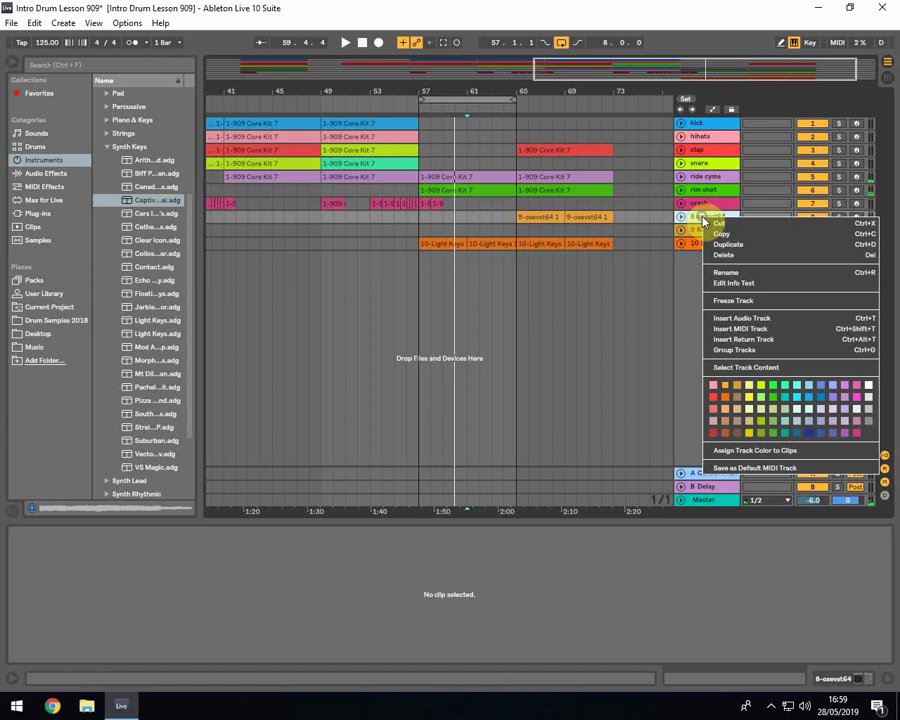
pyautogui.click(724, 271)
pyautogui.press('Delete')
pyautogui.click(514, 268)
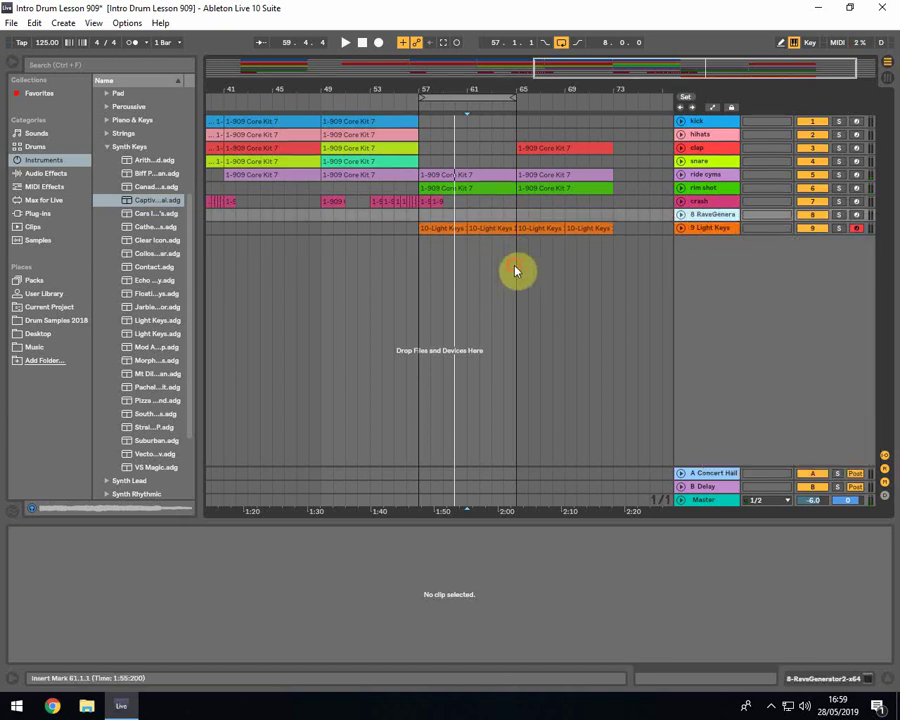
pyautogui.moveTo(421, 187); pyautogui.dragTo(543, 190)
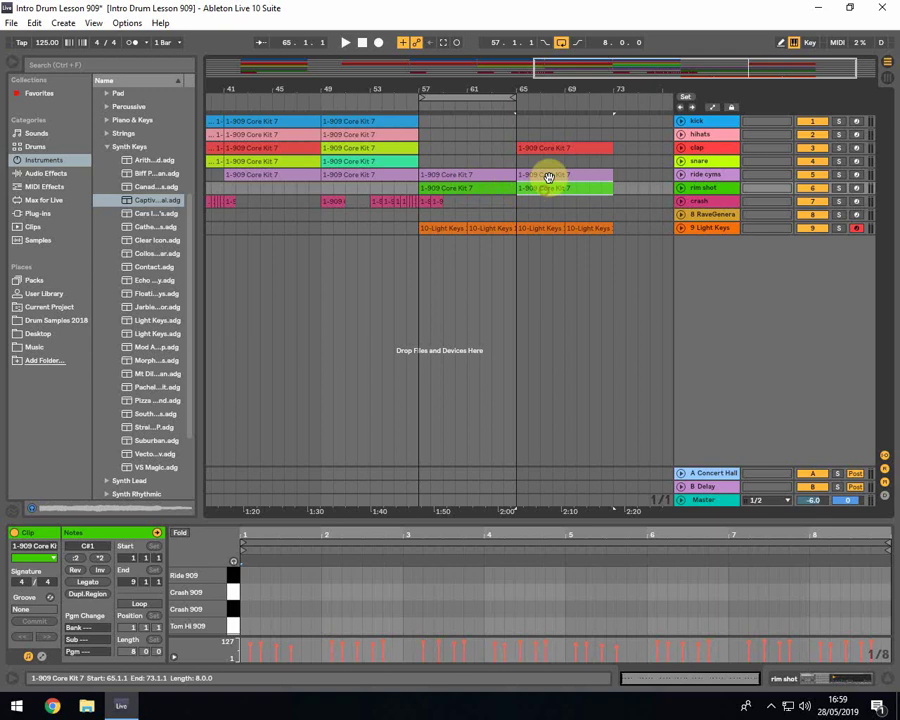
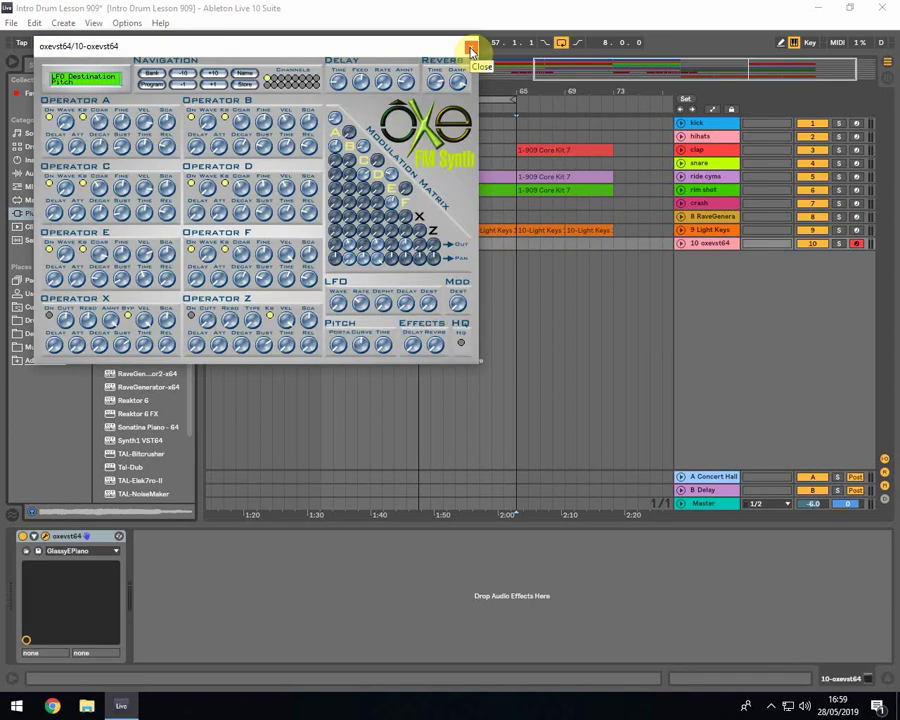
# Step: Close the OXE FM Synth plug-in window of the 10 oxevst64 track
pyautogui.click(470, 49)
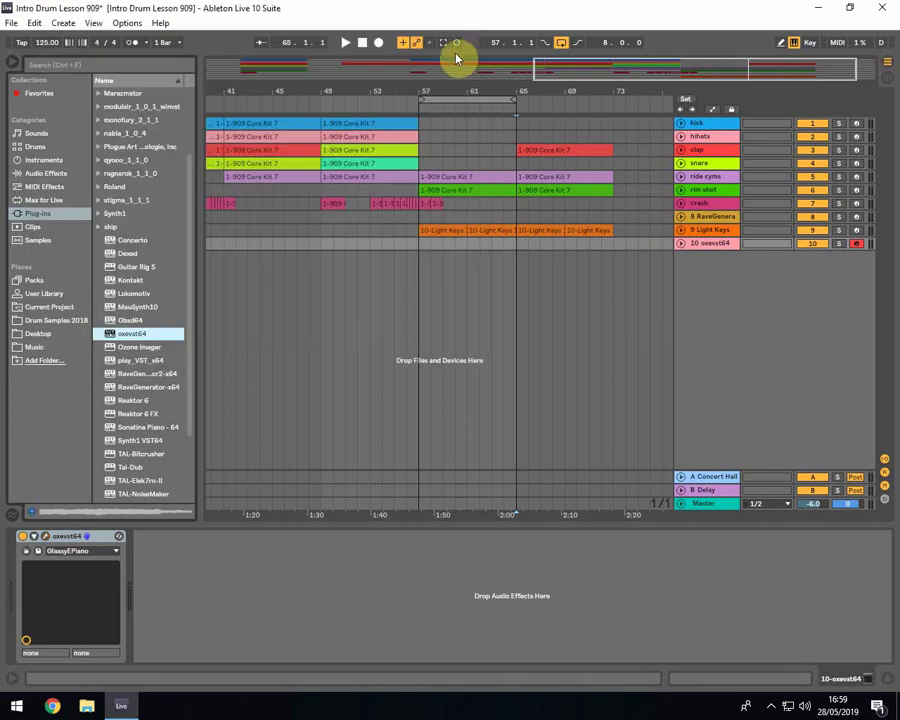
# Step: Load the Lately Bass preset on the 10 oxevst64 track and check the synth's plug-in window
pyautogui.click(86, 553)
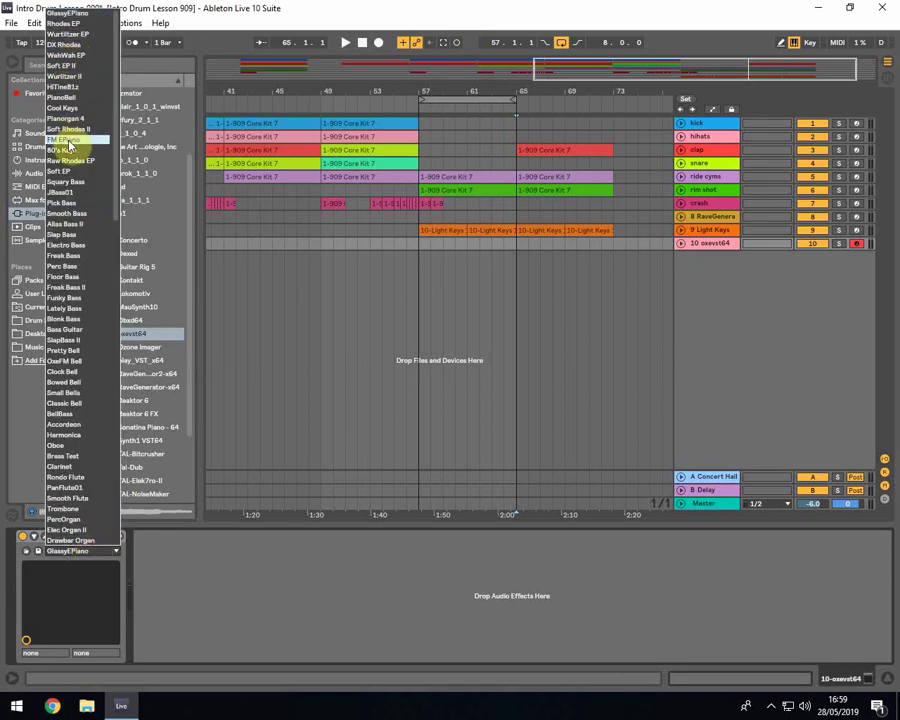
pyautogui.click(72, 310)
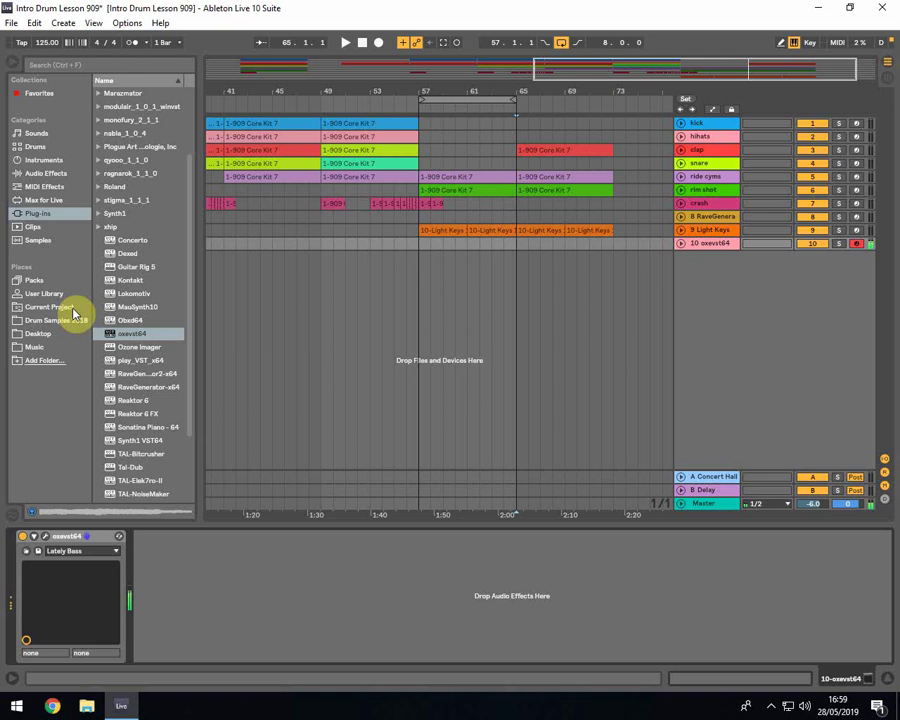
pyautogui.click(424, 316)
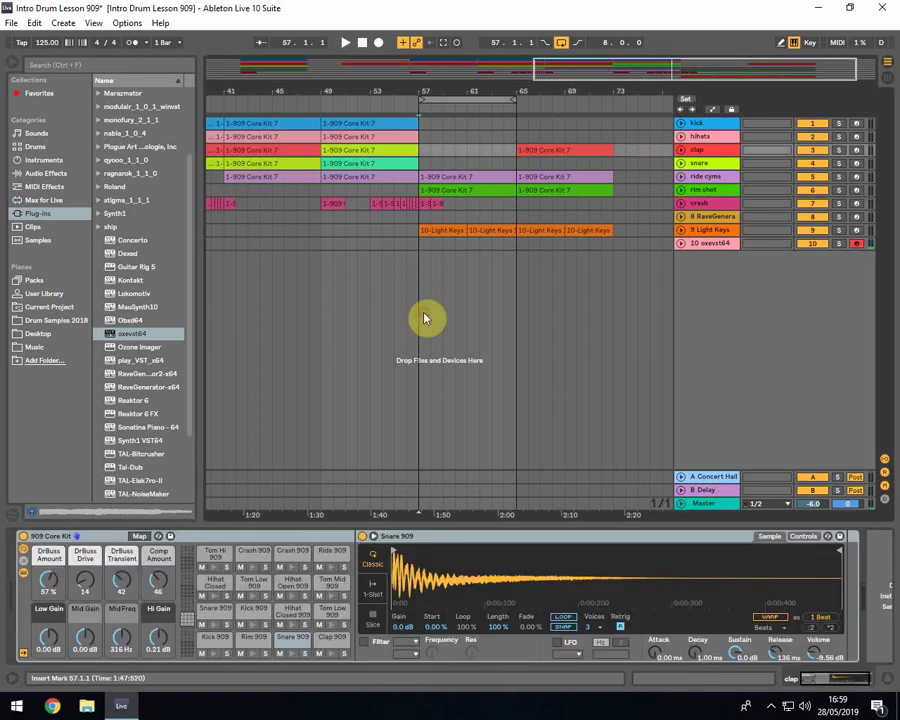
pyautogui.click(415, 246)
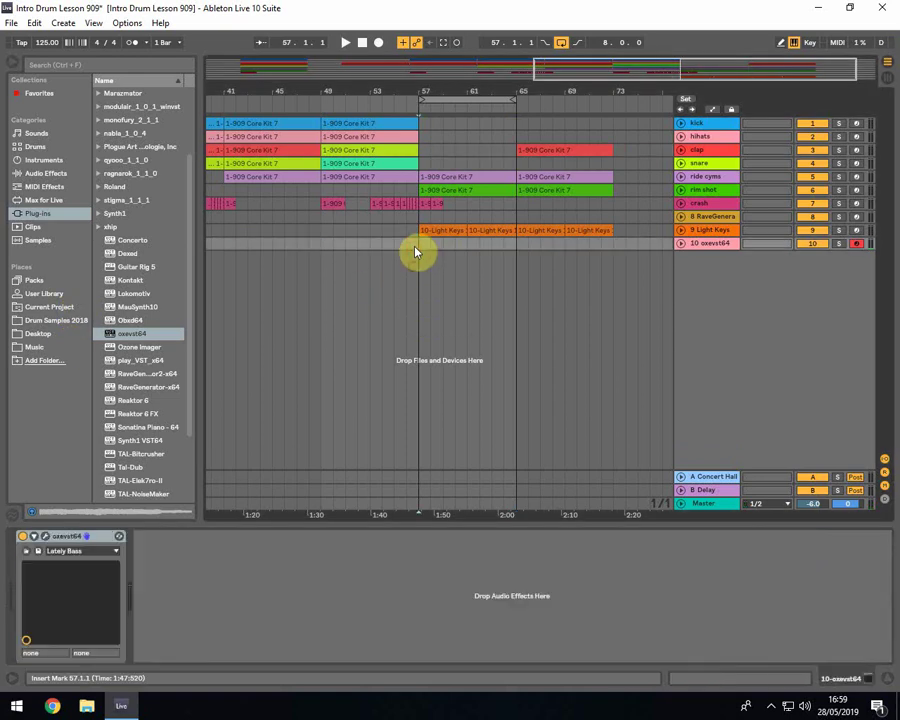
pyautogui.click(187, 613)
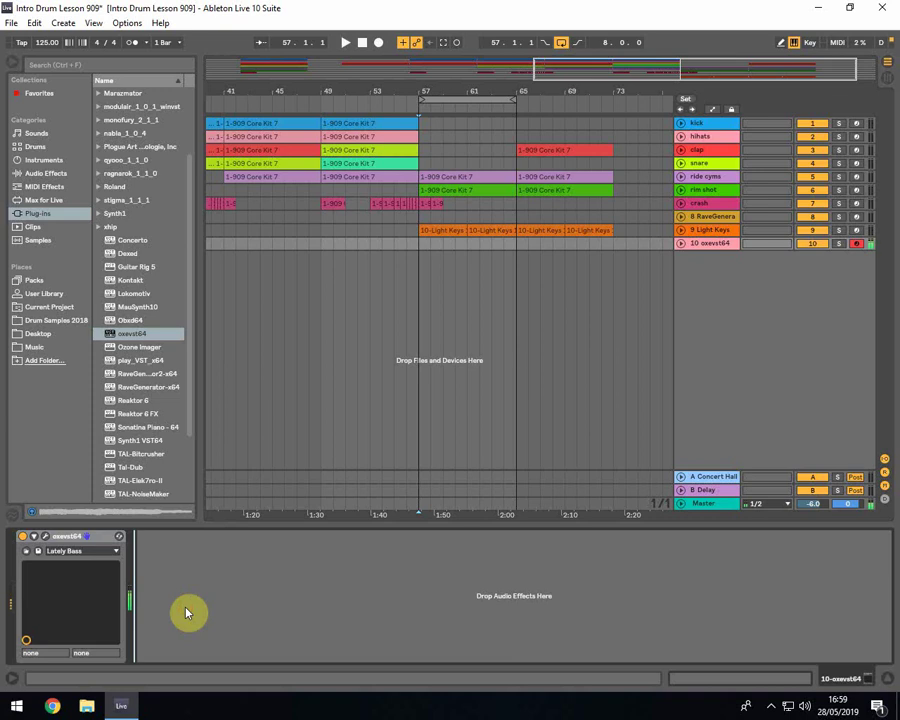
pyautogui.click(46, 537)
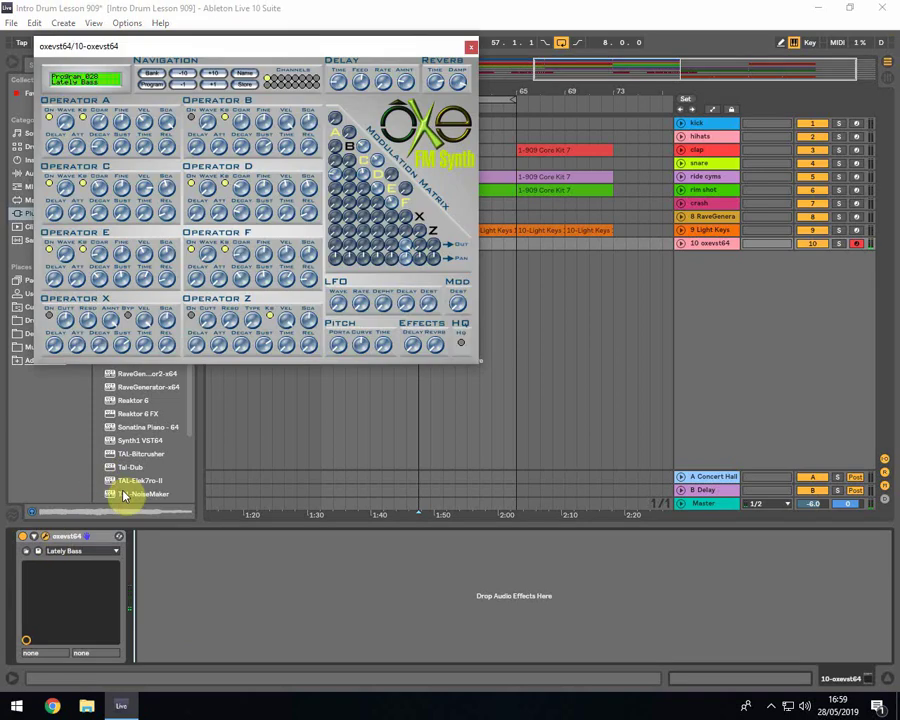
pyautogui.click(471, 50)
# Step: Find Utility among the audio effects and add it after the oxevst64 synth on track 10
pyautogui.scroll(-3, 140, 380)
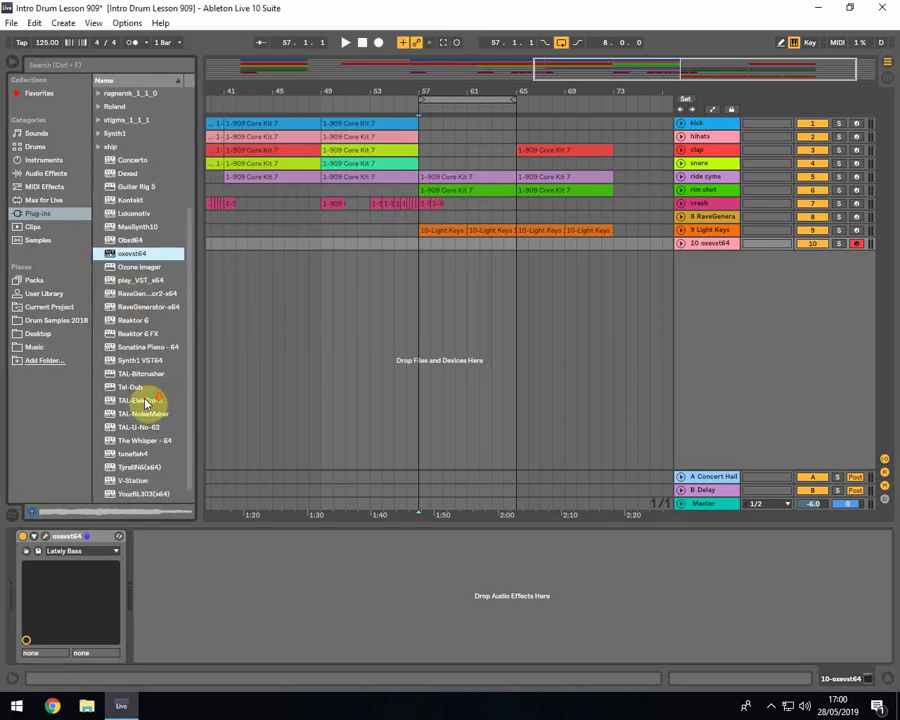
pyautogui.click(40, 173)
pyautogui.scroll(-3, 144, 356)
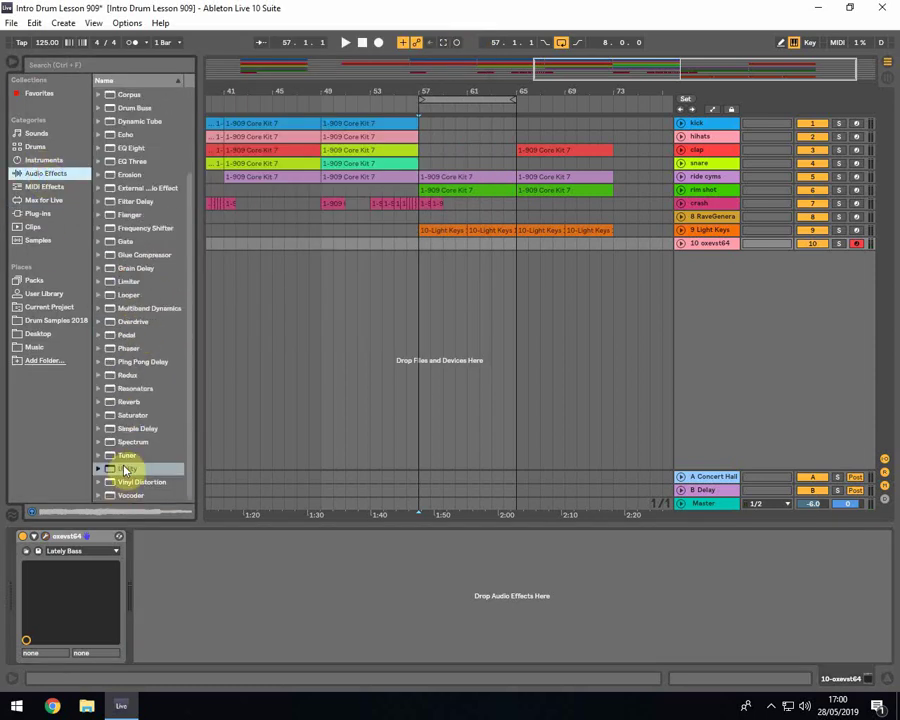
pyautogui.moveTo(126, 470); pyautogui.dragTo(195, 569)
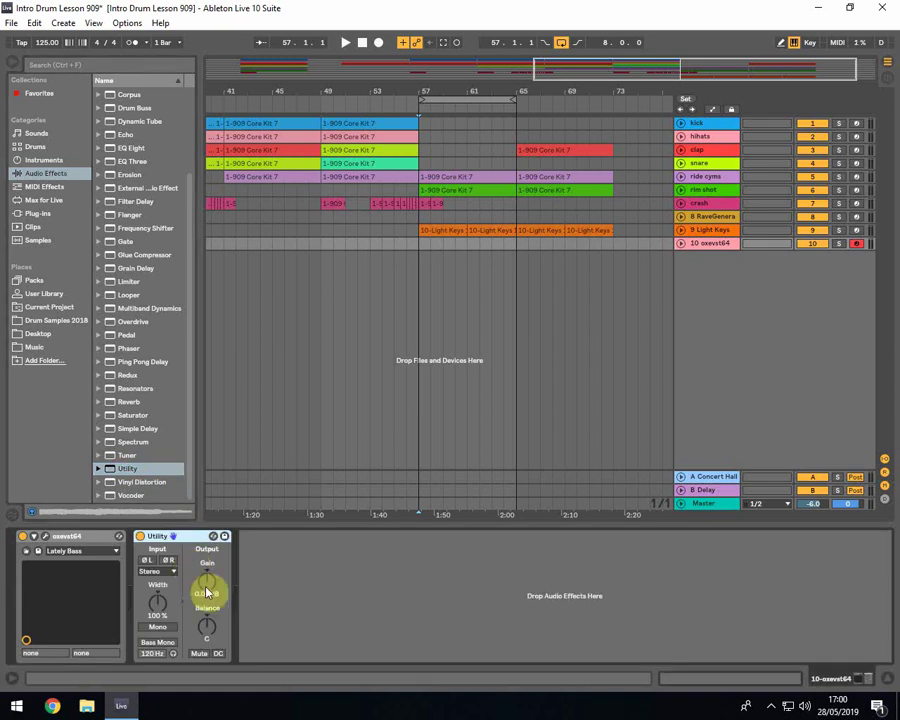
# Step: Set the output gain of the Utility effect to 3 dB
pyautogui.moveTo(206, 593)
pyautogui.mouseDown()
pyautogui.moveTo(237, 619)
pyautogui.moveTo(207, 584)
pyautogui.moveTo(213, 601)
pyautogui.mouseUp()
pyautogui.write('1.0')
pyautogui.press('Return')
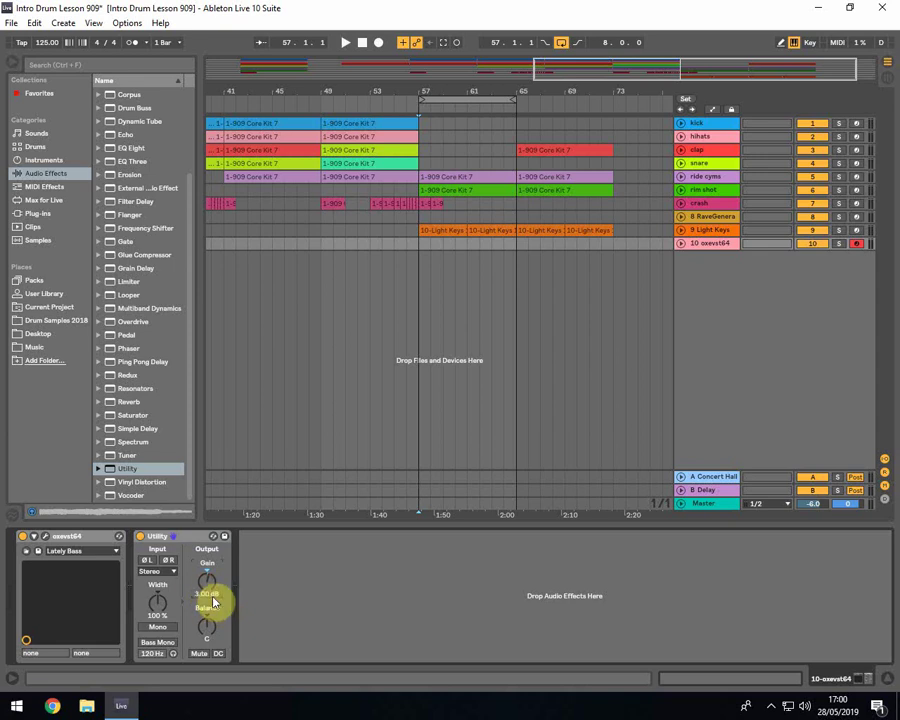
pyautogui.write('3')
pyautogui.press('Return')
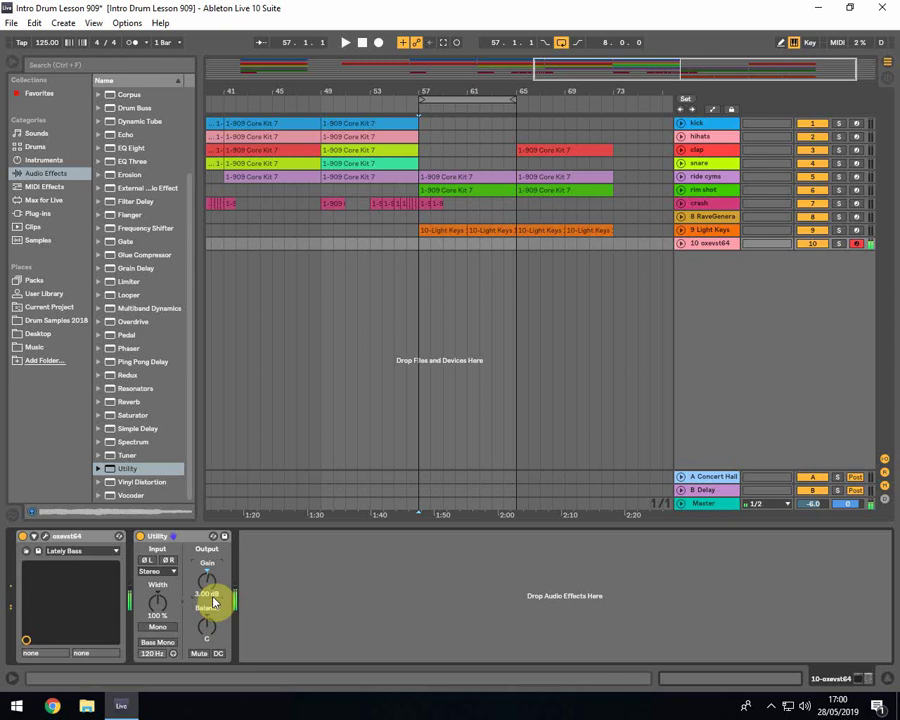
# Step: Compare the bass with Utility bypassed and enabled, and raise its output gain to 4 dB
pyautogui.click(140, 537)
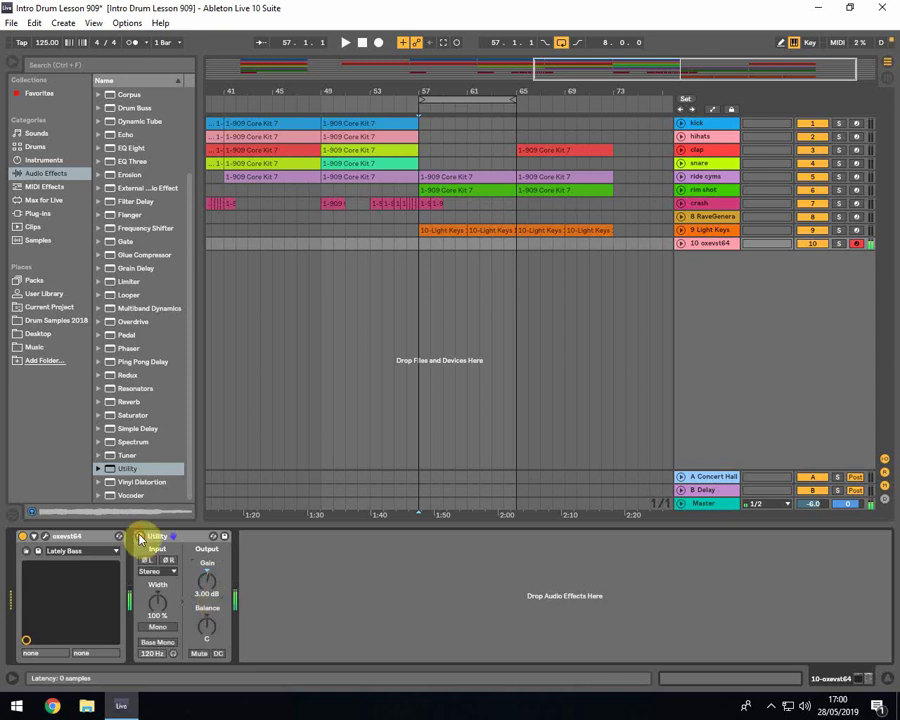
pyautogui.click(140, 537)
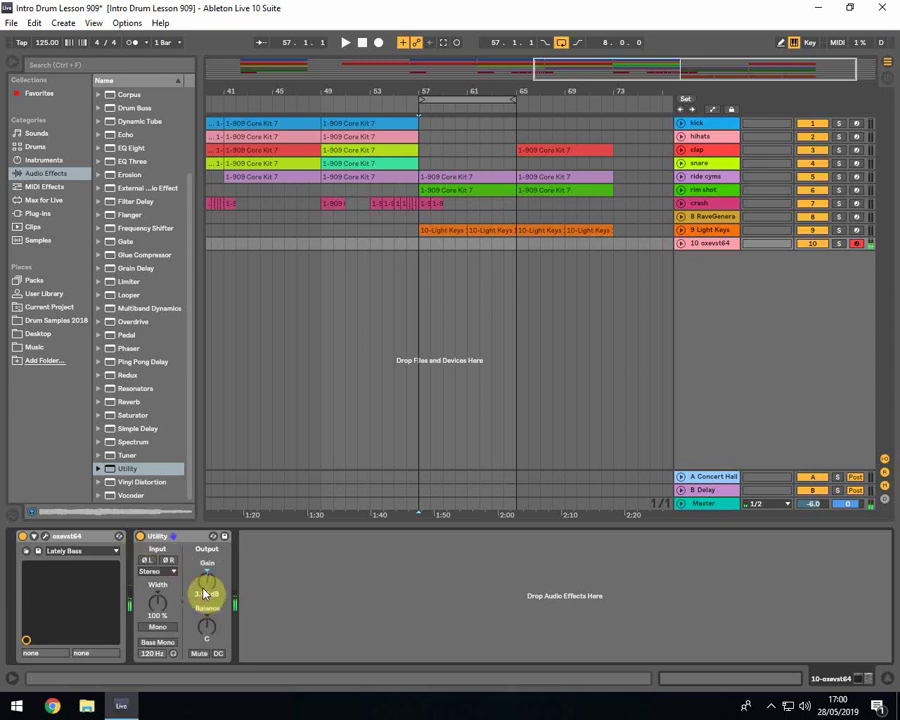
pyautogui.click(206, 596)
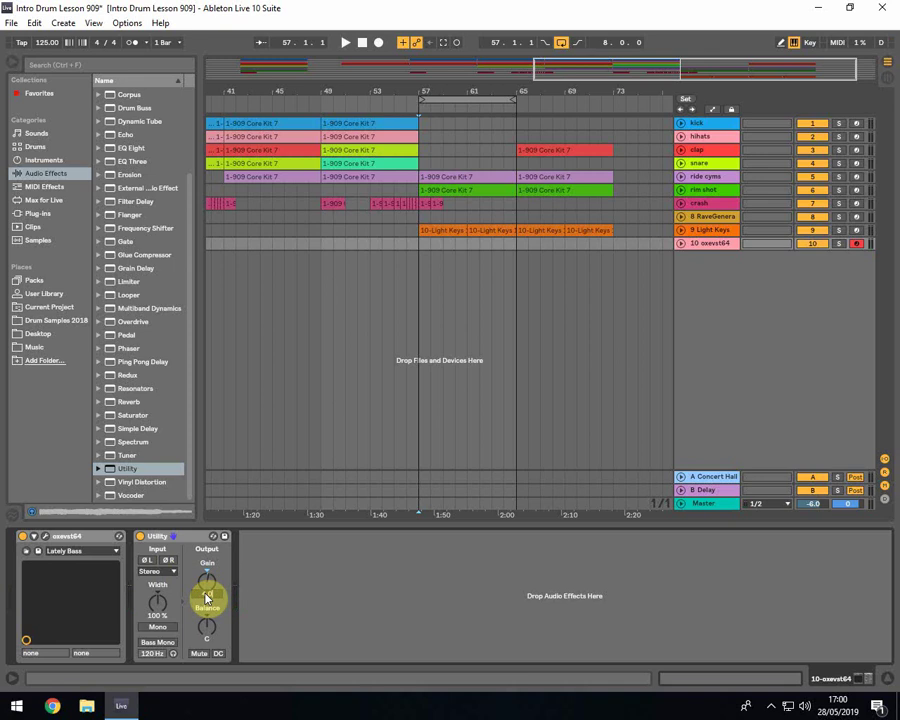
pyautogui.write('4.5')
pyautogui.press('Return')
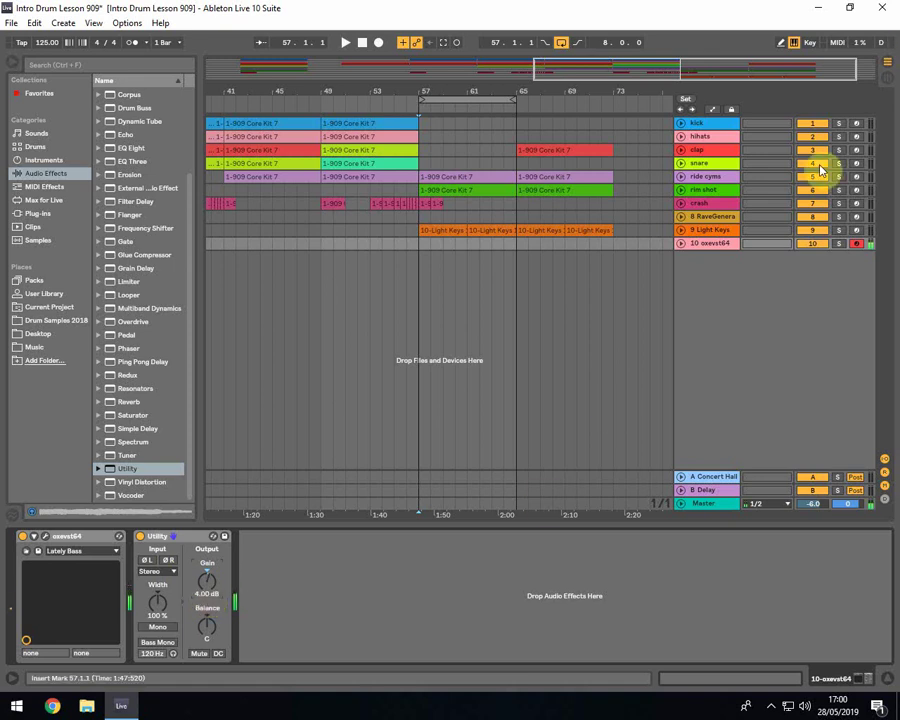
# Step: Compare the bass level in the Session mixer with Utility off and on, set its gain to 5 dB and return to the arrangement
pyautogui.click(886, 76)
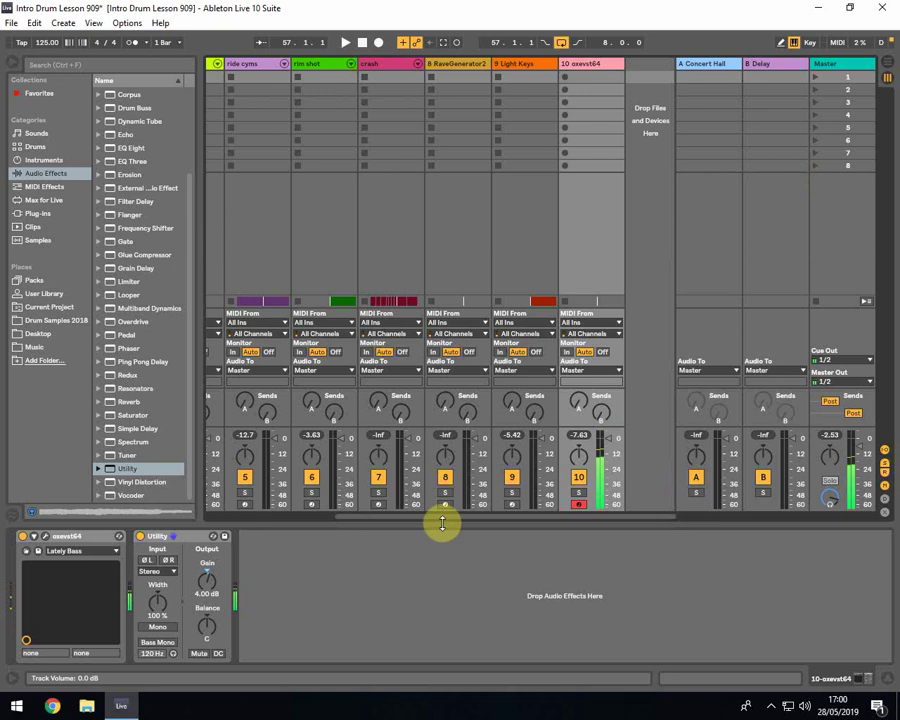
pyautogui.click(140, 537)
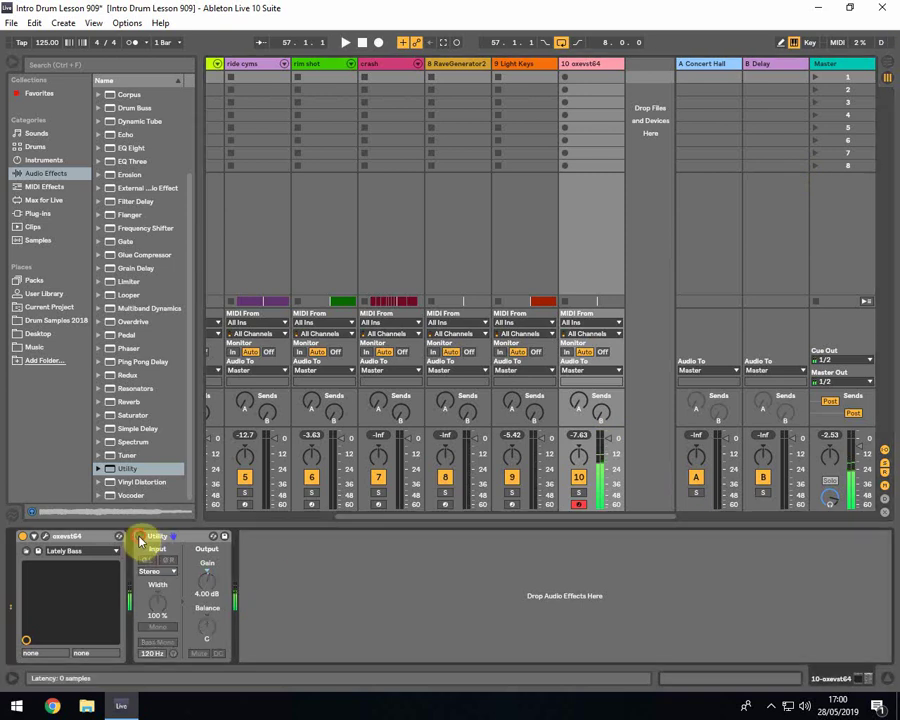
pyautogui.click(140, 537)
pyautogui.moveTo(201, 588)
pyautogui.mouseDown()
pyautogui.moveTo(201, 576)
pyautogui.moveTo(207, 593)
pyautogui.mouseUp()
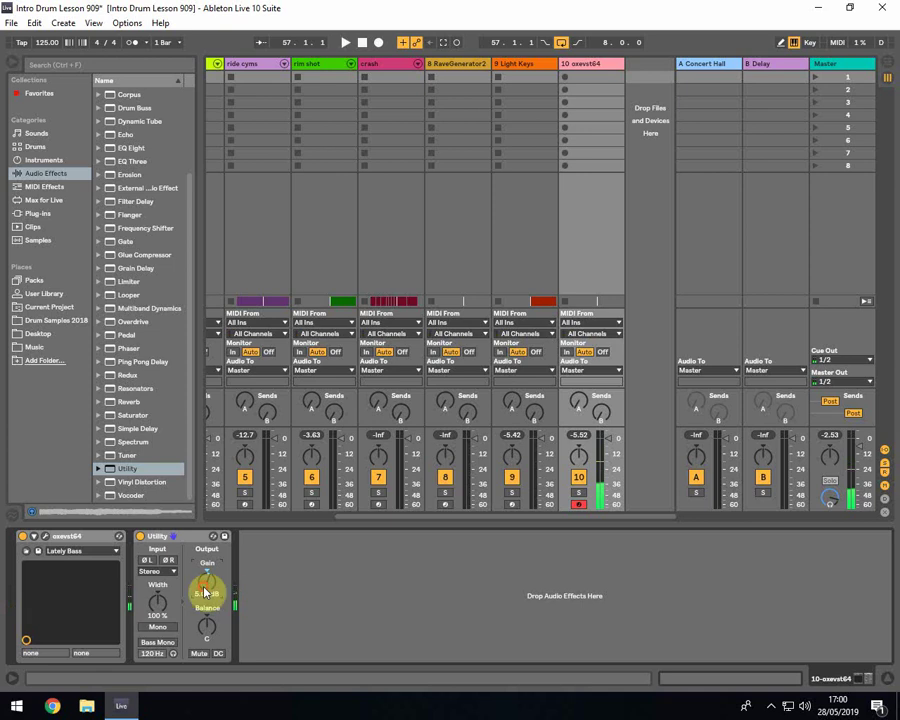
pyautogui.press('Tab')
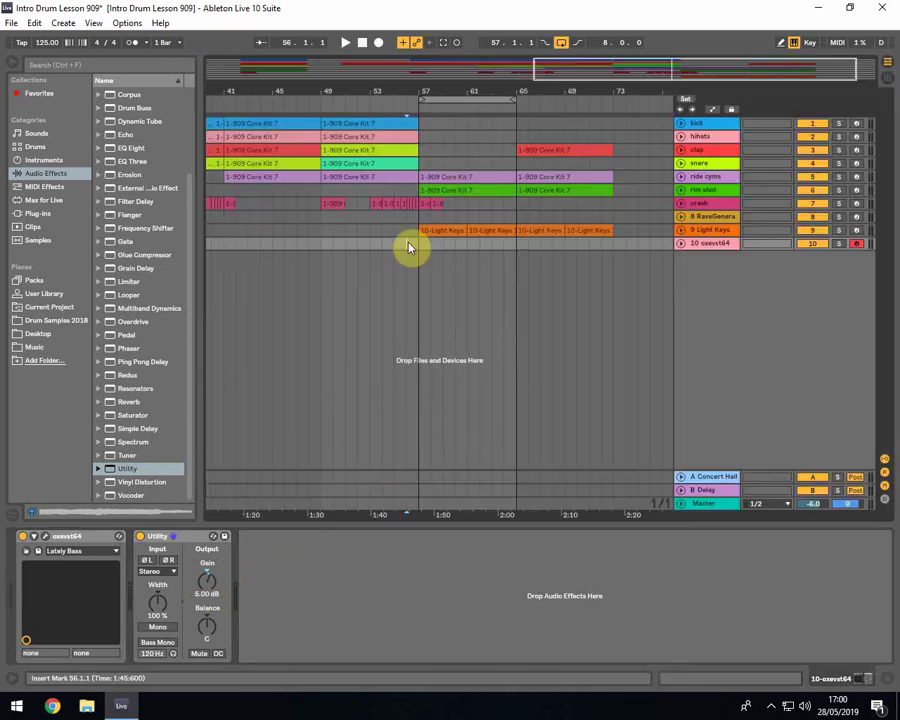
# Step: Expand the 9 Light Keys track and examine the notes of its bar 65 clip in an enlarged note editor
pyautogui.click(506, 250)
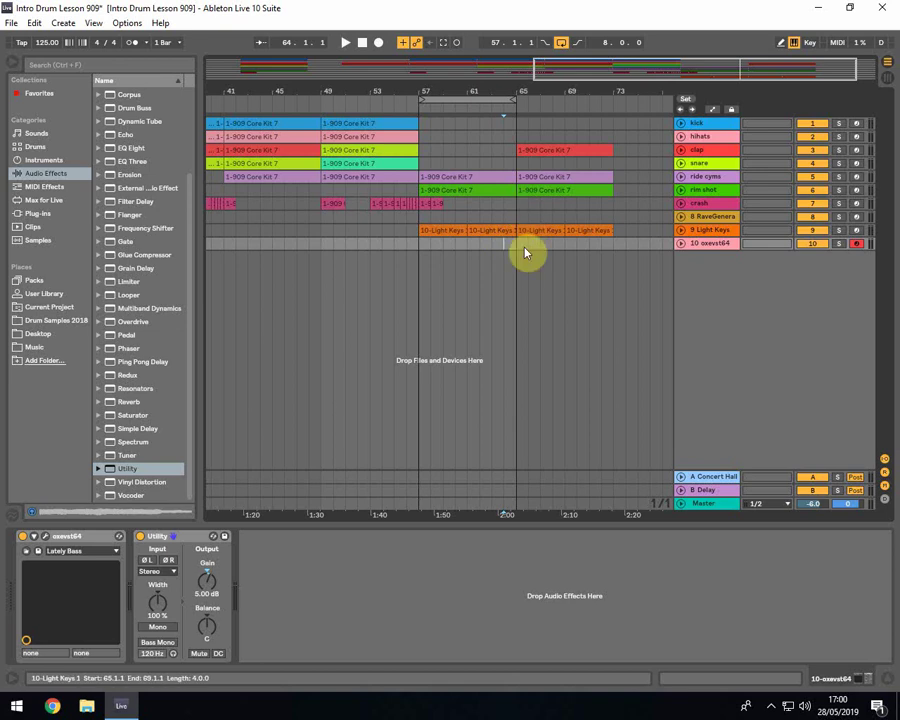
pyautogui.click(523, 253)
pyautogui.click(506, 252)
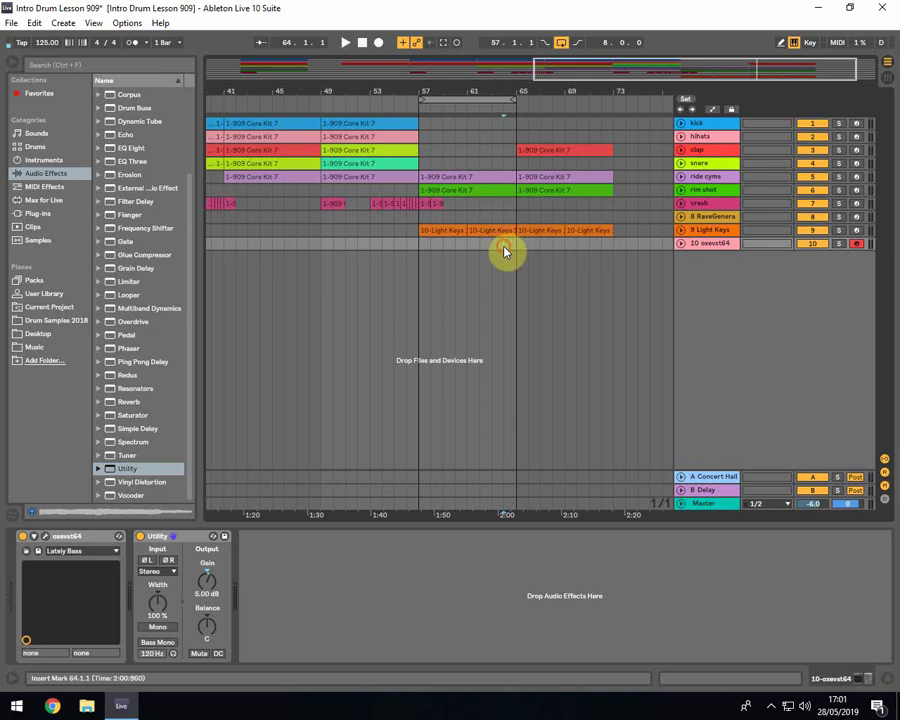
pyautogui.click(681, 229)
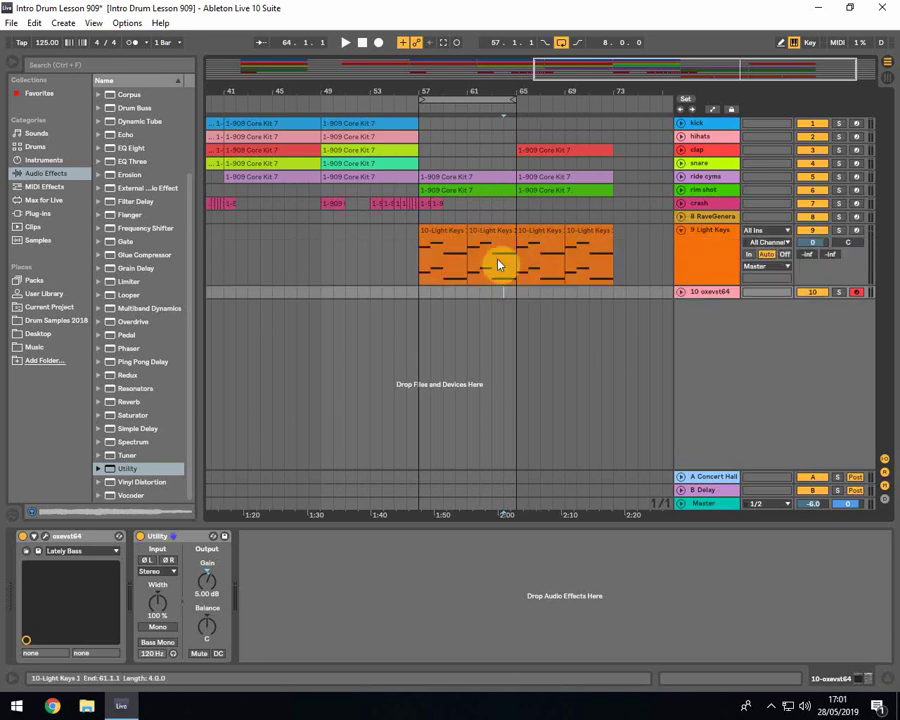
pyautogui.click(518, 236)
pyautogui.doubleClick(530, 232)
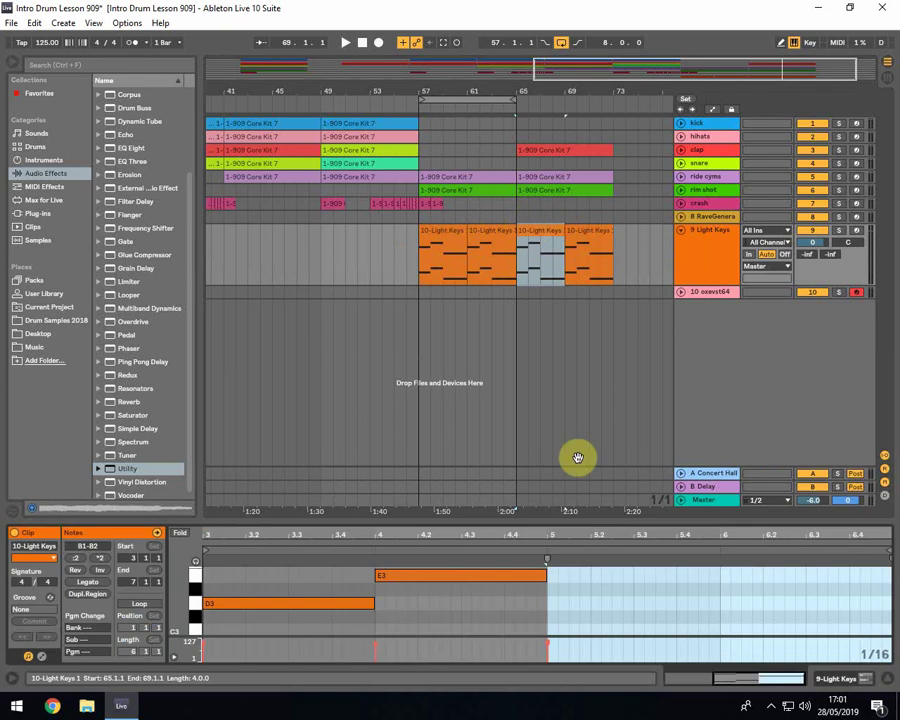
pyautogui.moveTo(585, 512); pyautogui.dragTo(574, 296)
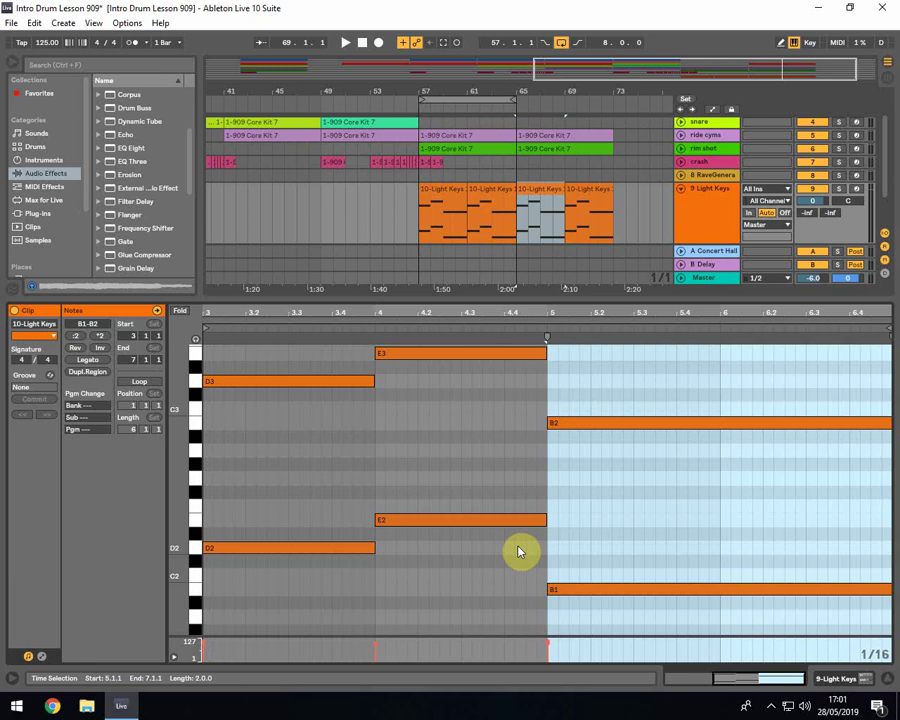
pyautogui.scroll(-2, 517, 549)
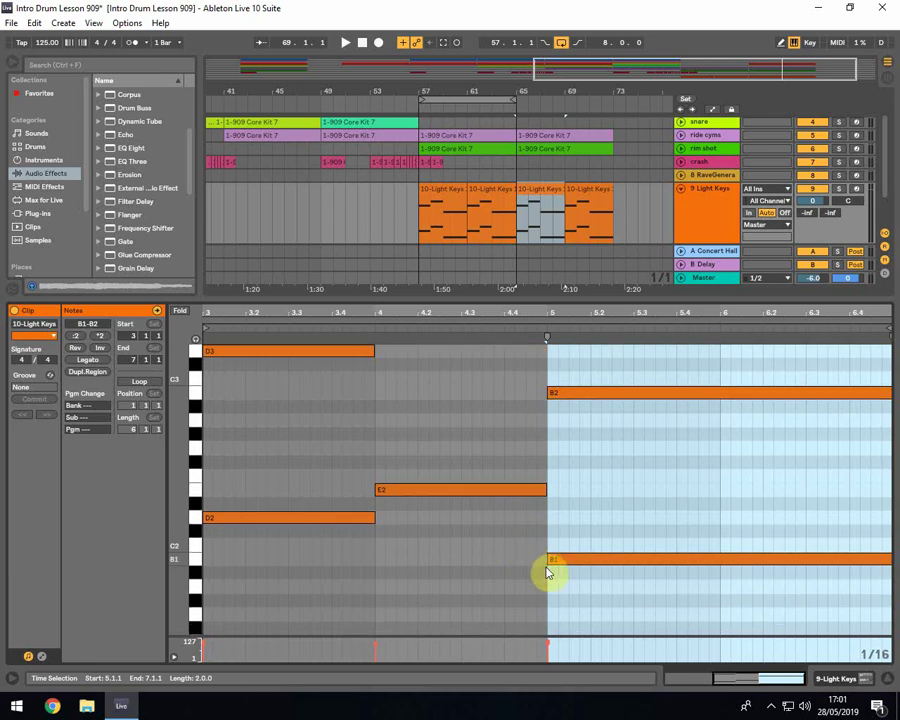
pyautogui.click(546, 571)
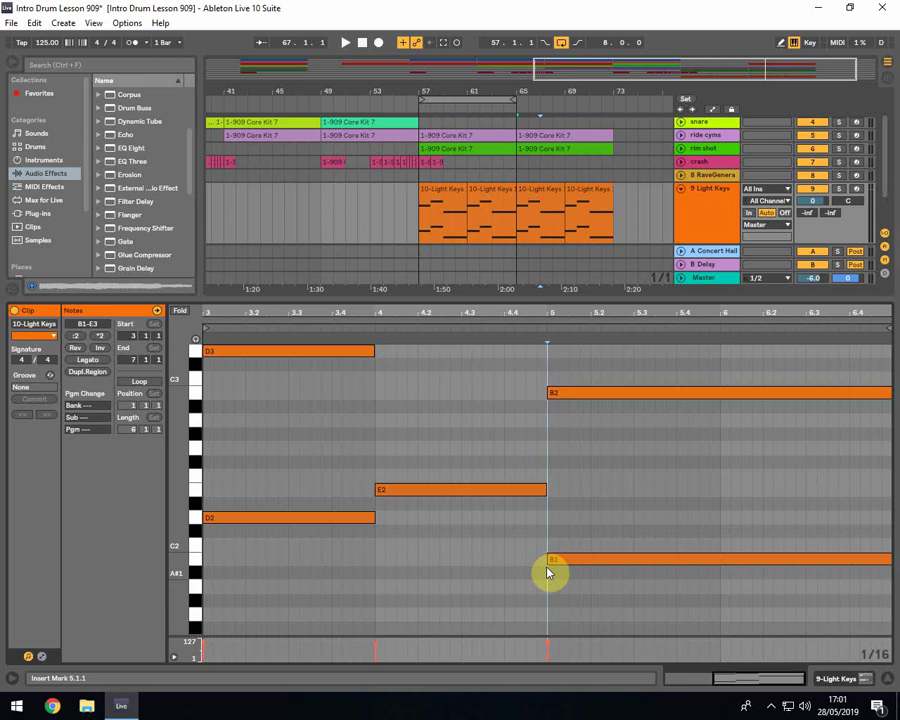
# Step: Arm the 9 Light Keys track to audition its sound, and restore the smaller note editor and the collapsed track
pyautogui.click(857, 191)
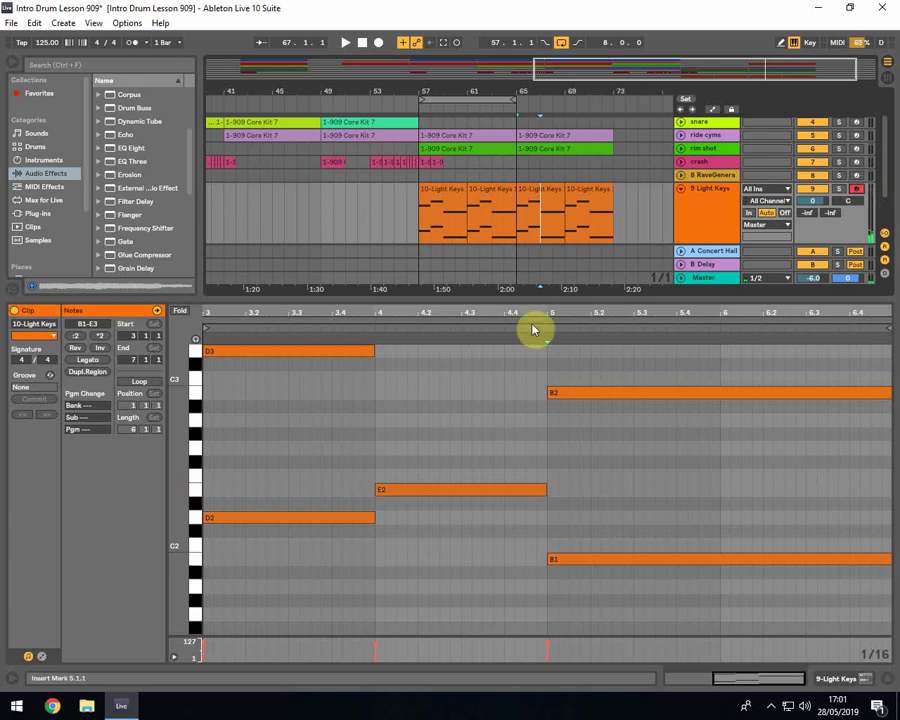
pyautogui.moveTo(530, 302); pyautogui.dragTo(530, 525)
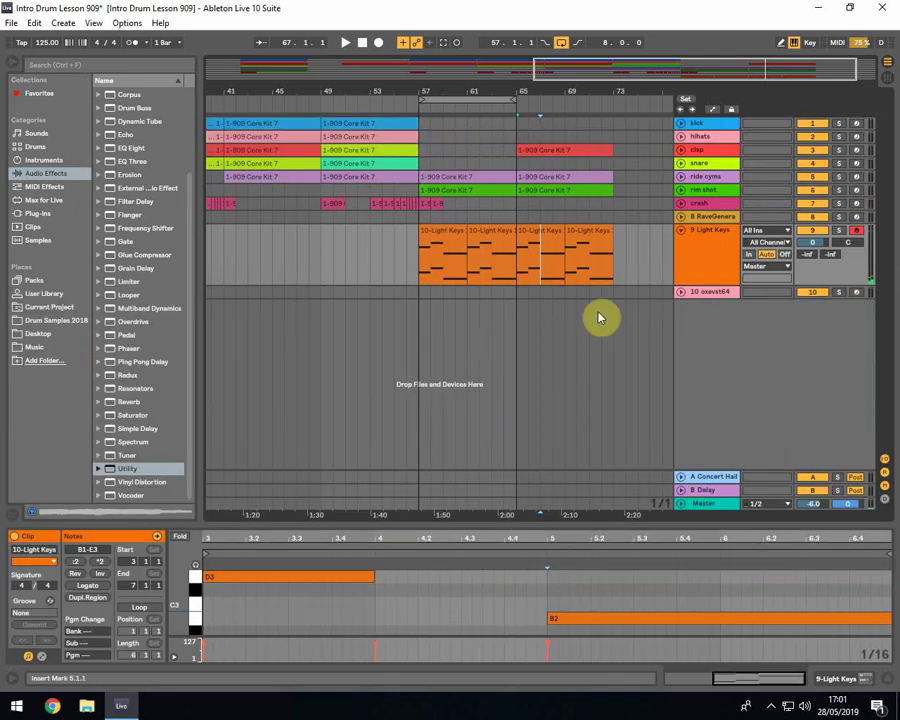
pyautogui.click(681, 230)
# Step: With the arrangement loop off, arm the 10 oxevst64 track and record a bass part from bar 63 to about bar 69
pyautogui.click(505, 250)
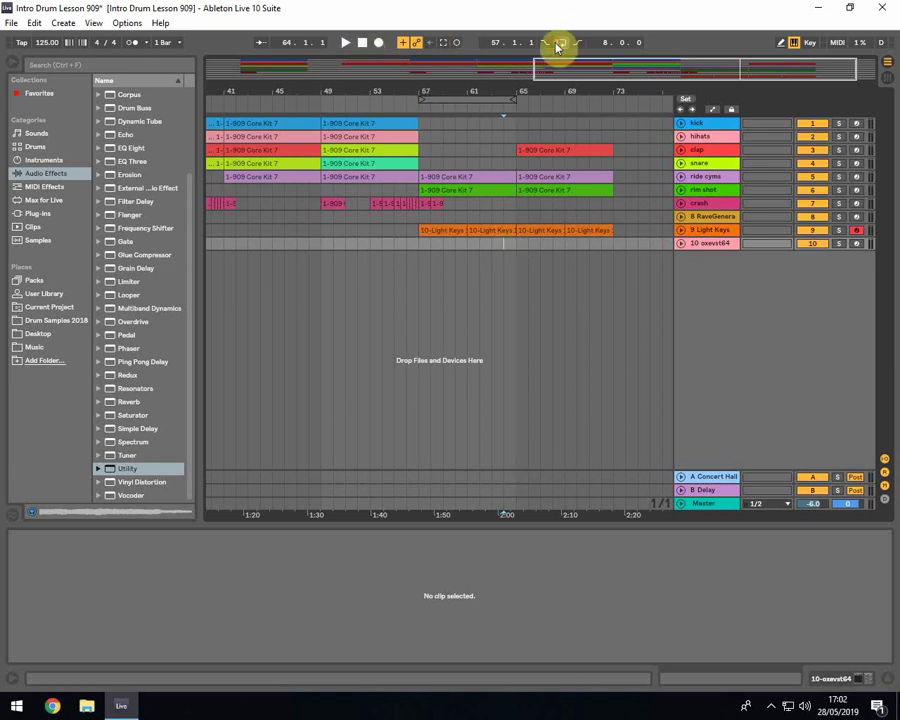
pyautogui.click(494, 247)
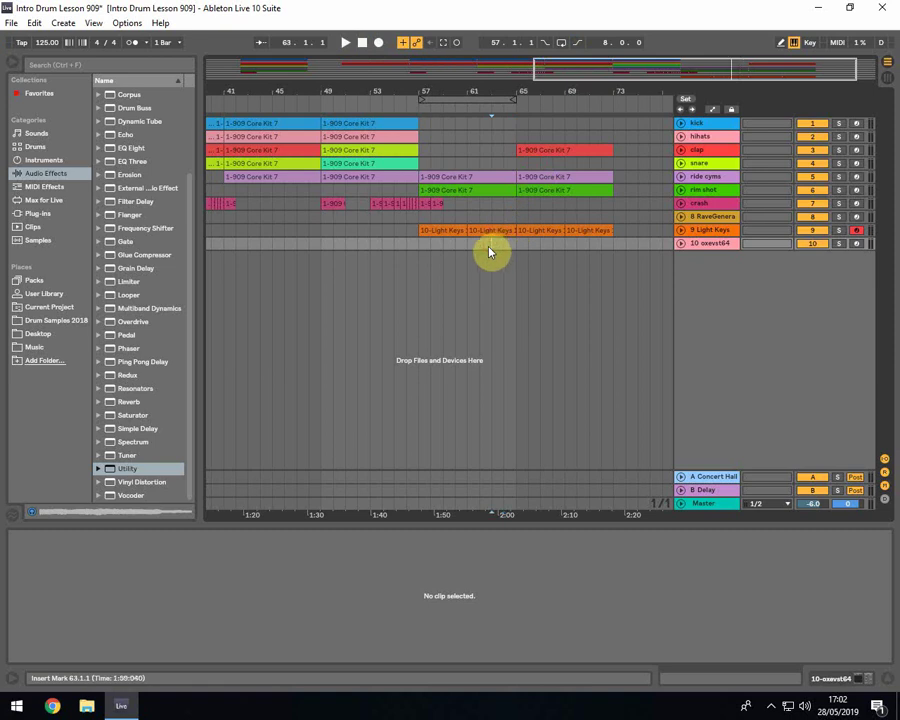
pyautogui.click(856, 243)
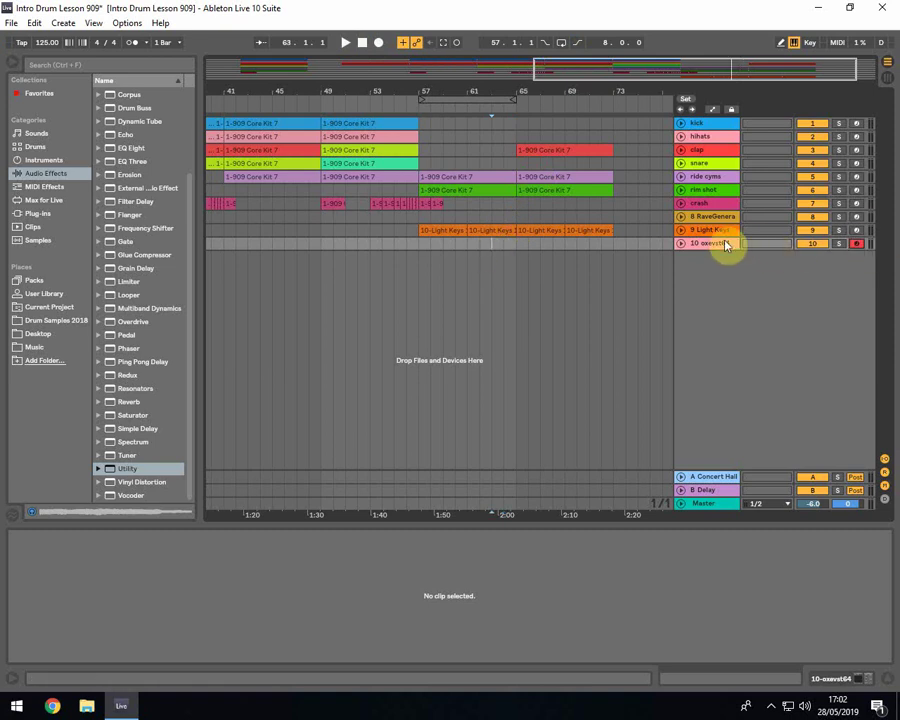
pyautogui.click(379, 44)
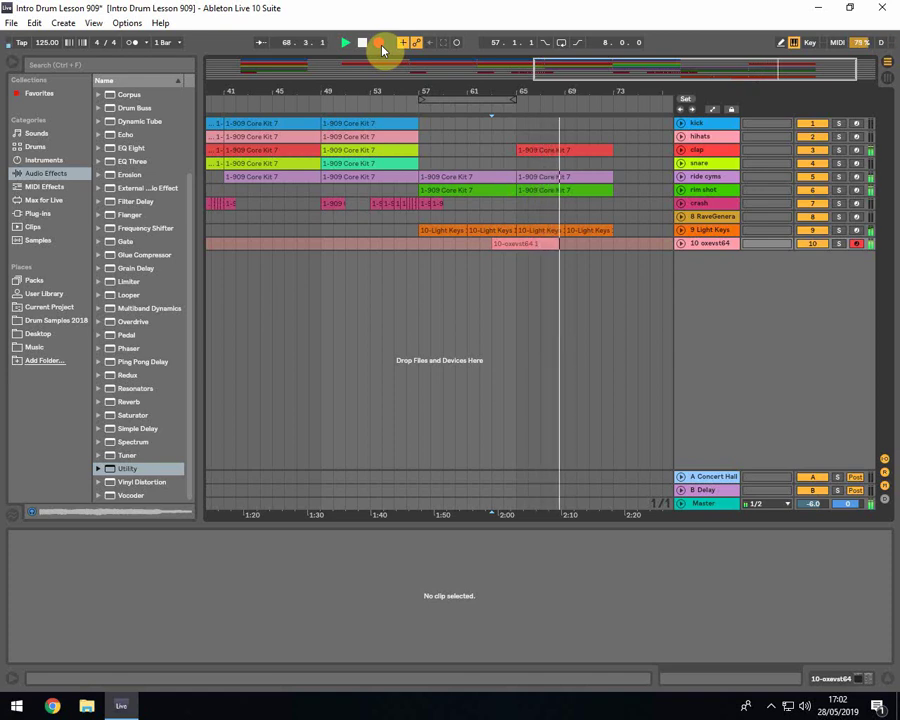
pyautogui.press('space')
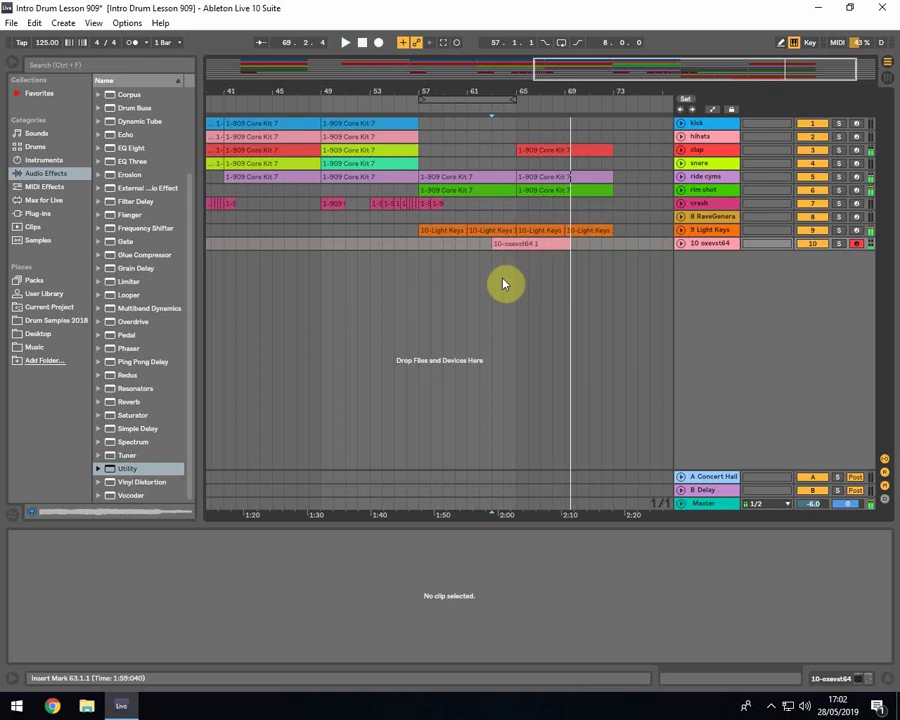
# Step: Trim the start of the recorded oxevst64 bass clip to bar 65
pyautogui.click(512, 264)
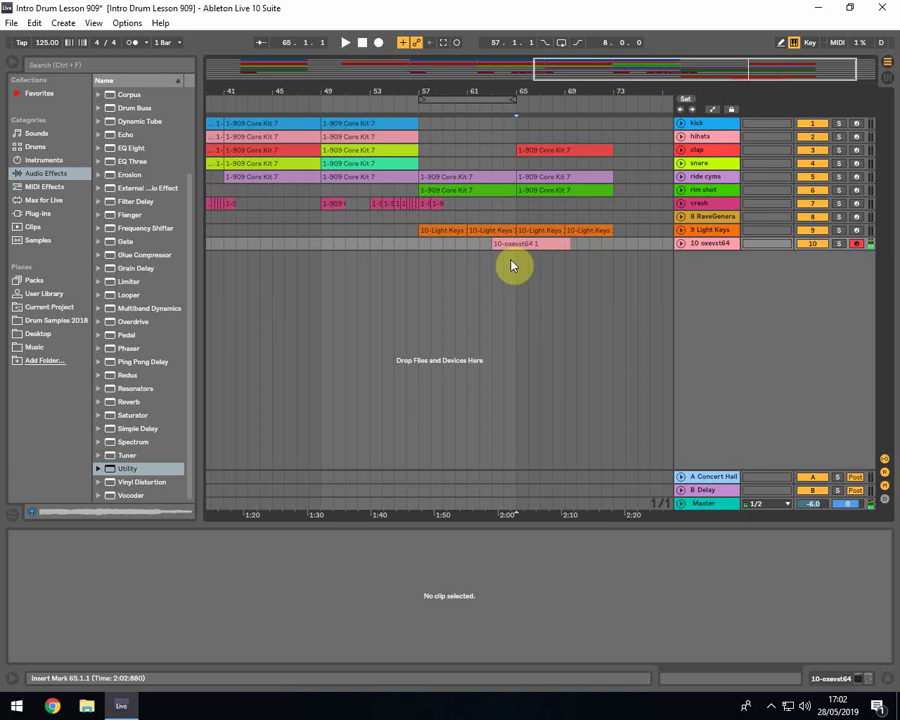
pyautogui.moveTo(516, 248); pyautogui.dragTo(550, 245)
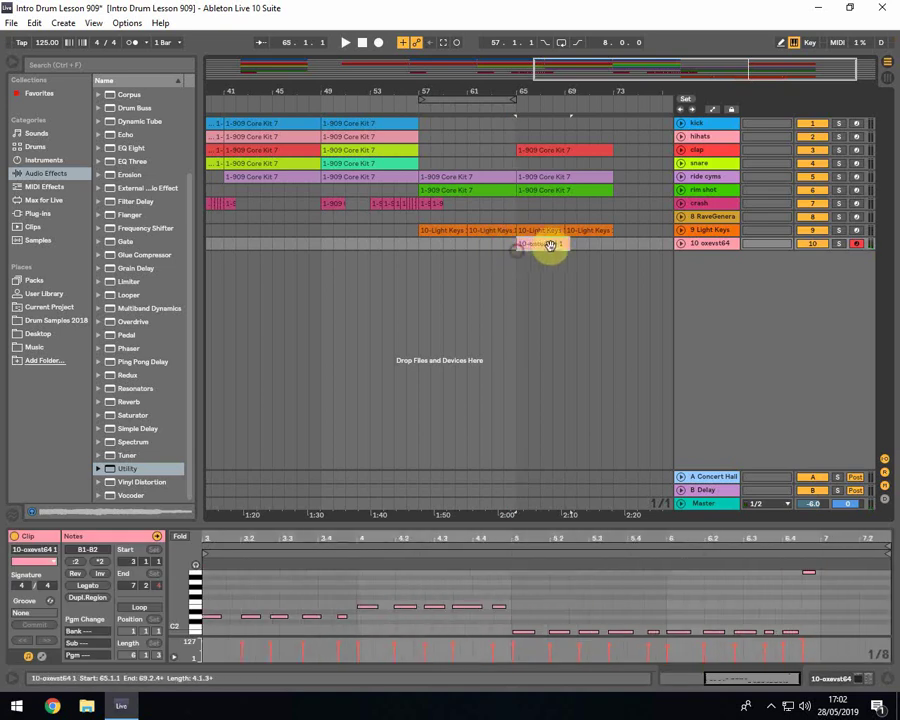
# Step: Trim the end of the recorded oxevst64 bass clip to bar 69 and enlarge its note editor
pyautogui.click(562, 245)
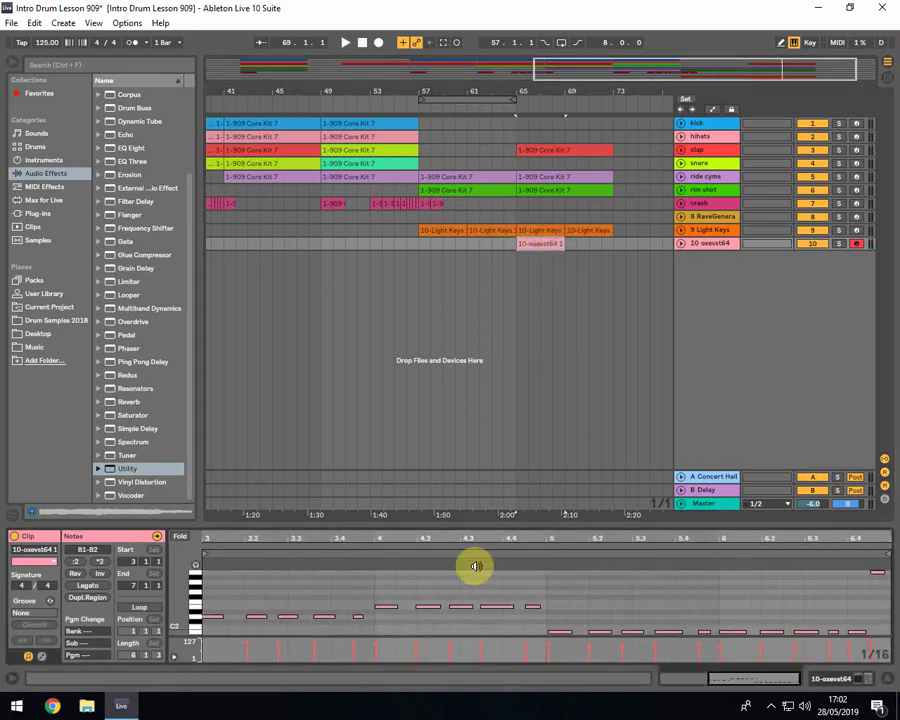
pyautogui.moveTo(468, 526); pyautogui.dragTo(466, 266)
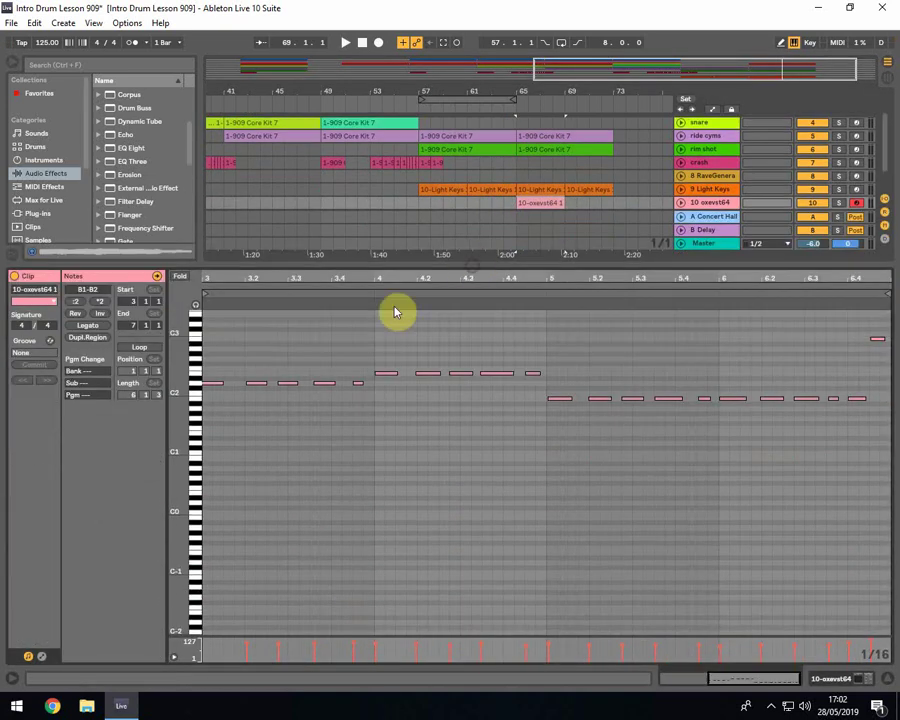
pyautogui.scroll(3, 290, 460)
pyautogui.moveTo(171, 497); pyautogui.dragTo(185, 470)
# Step: Quantize all notes of the oxevst64 bass clip
pyautogui.click(877, 344)
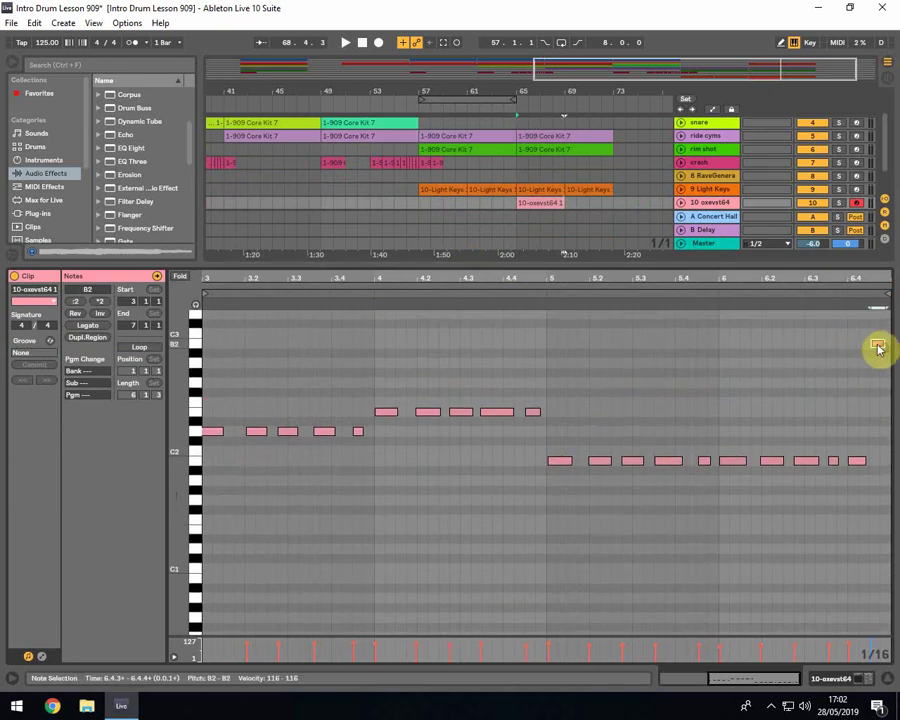
pyautogui.moveTo(211, 591); pyautogui.dragTo(876, 326)
pyautogui.click(34, 22)
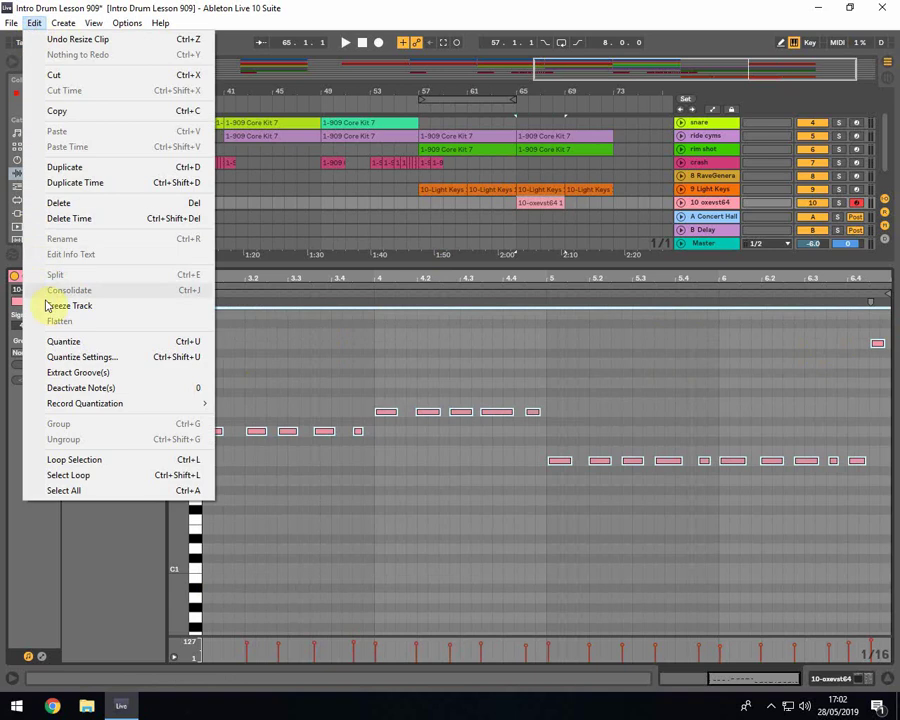
pyautogui.click(60, 341)
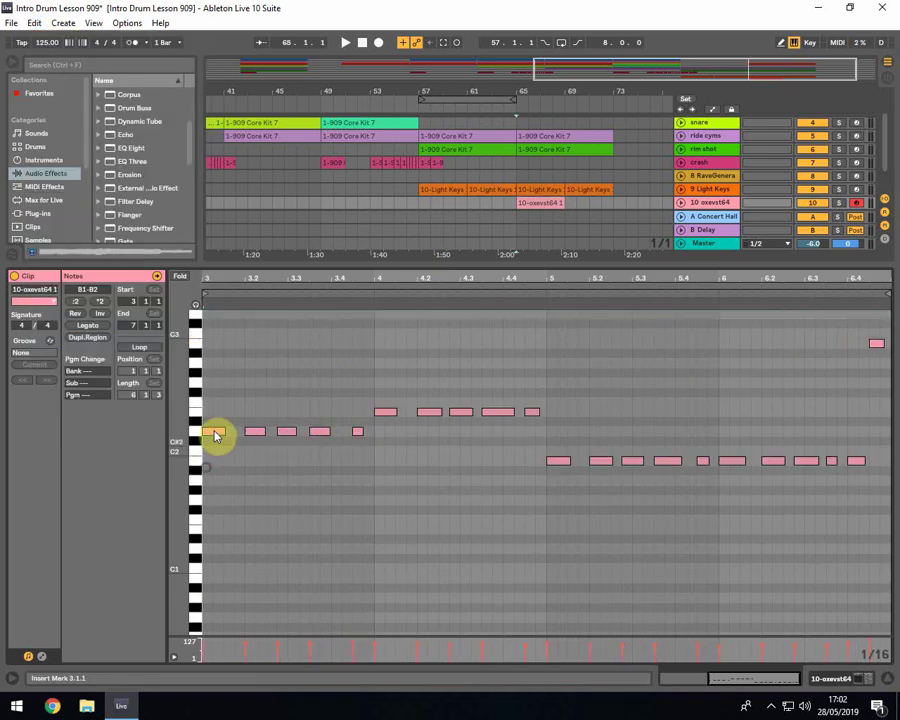
# Step: Solo the oxevst64 track, play the quantized bass line, and lengthen the last D2 note of its first bar
pyautogui.press('space')
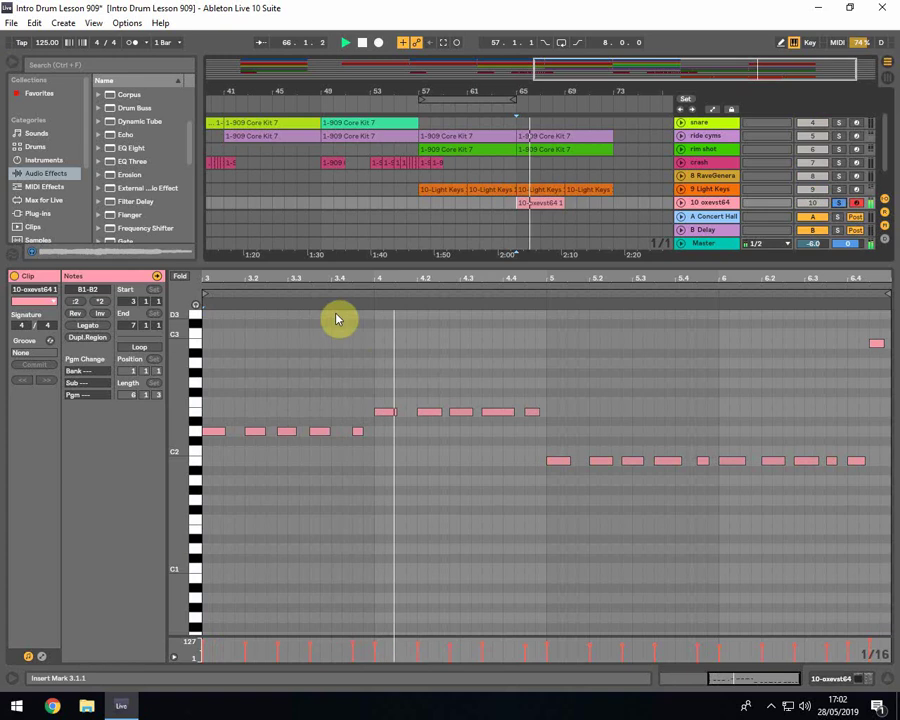
pyautogui.click(357, 431)
pyautogui.click(358, 431)
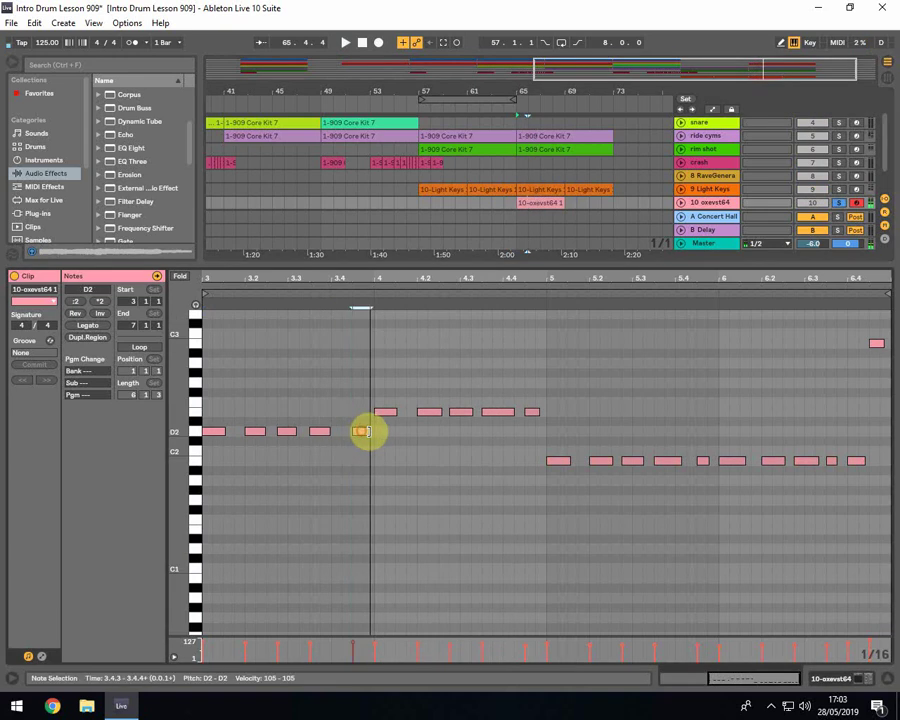
# Step: Reduce the note editor's height, unsolo the bass track, and play the arrangement with bars 65 to 69 looped
pyautogui.moveTo(464, 265); pyautogui.dragTo(464, 314)
pyautogui.press('space')
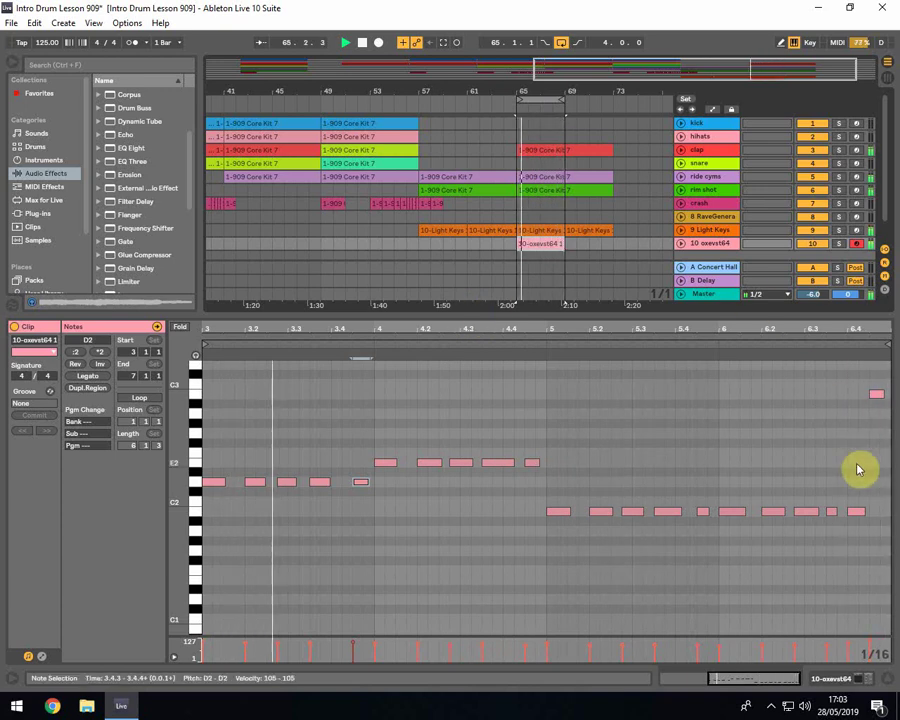
pyautogui.press('space')
# Step: Raise the velocity of all the bass clip's notes to 127 and play the loop to check them
pyautogui.click(257, 531)
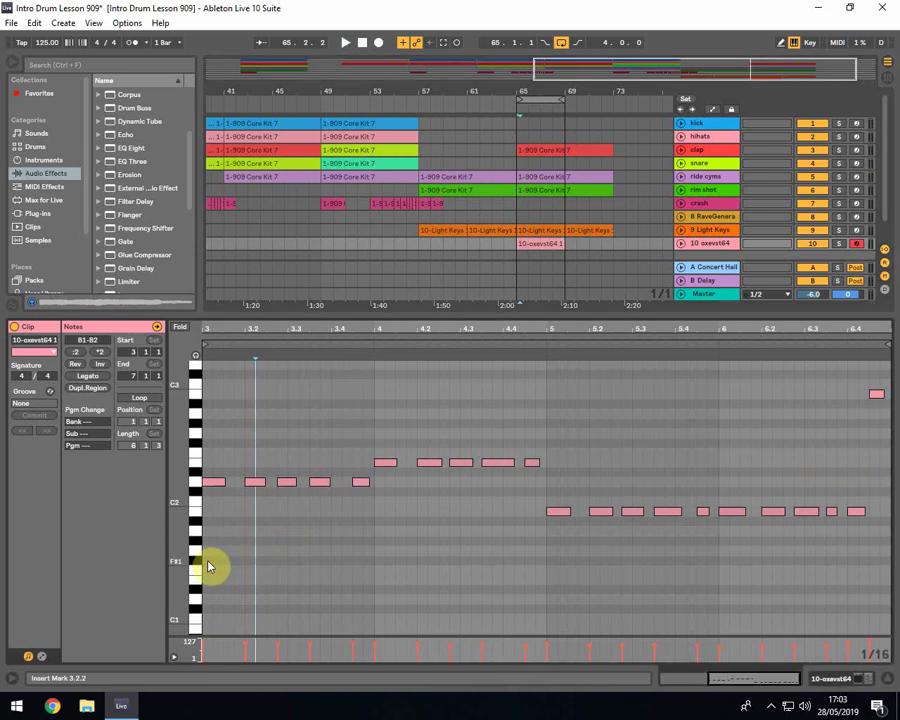
pyautogui.moveTo(209, 567); pyautogui.dragTo(880, 388)
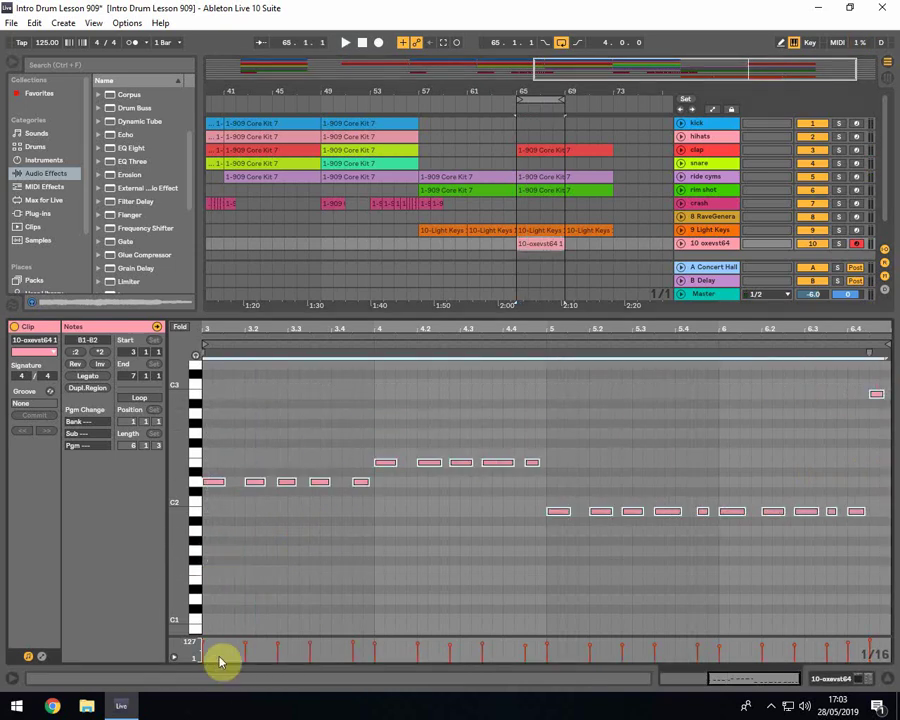
pyautogui.moveTo(247, 645); pyautogui.dragTo(237, 538)
pyautogui.press('space')
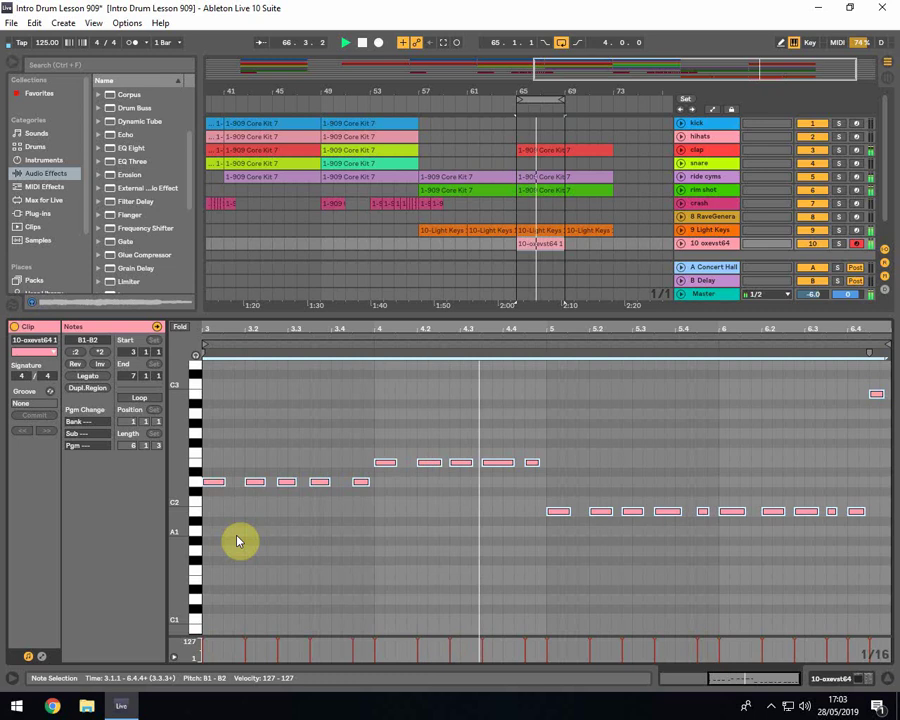
pyautogui.click(708, 578)
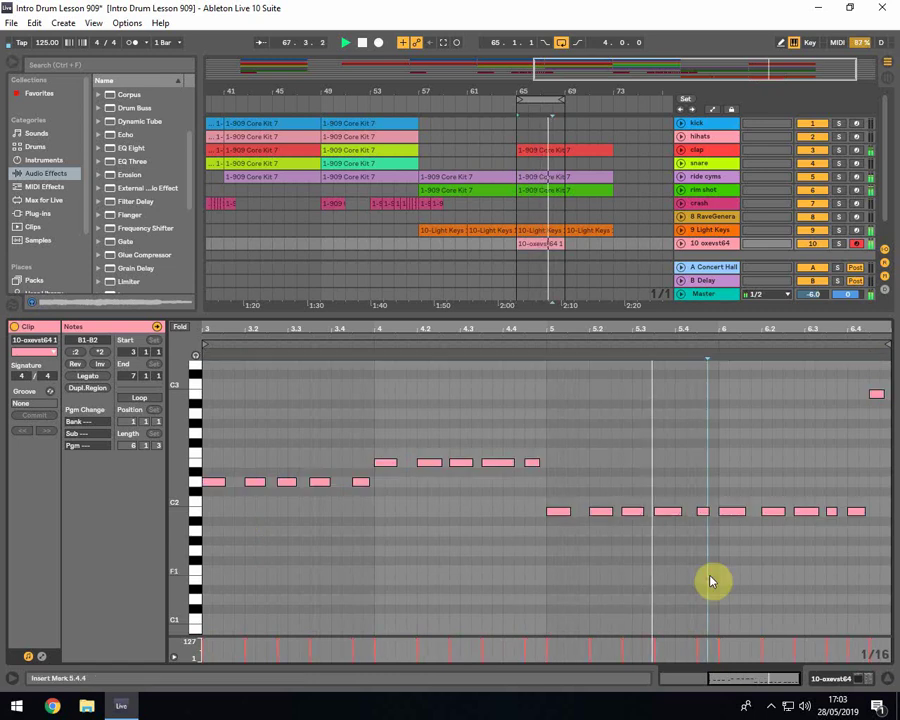
pyautogui.press('space')
pyautogui.click(208, 555)
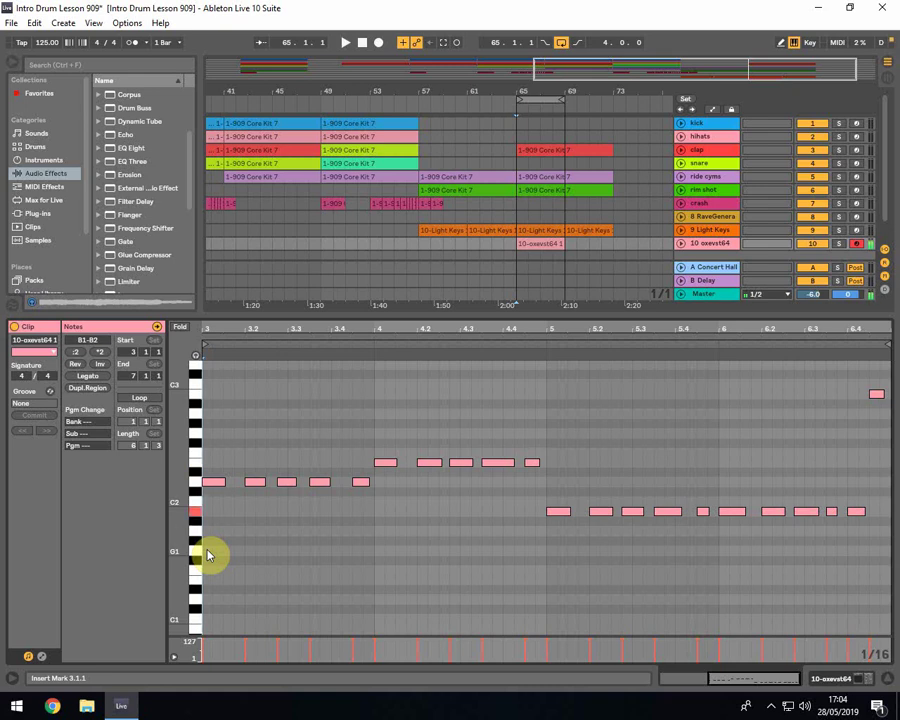
# Step: Restore the smaller note editor and open the RaveGenerator instrument window of track 8
pyautogui.click(518, 261)
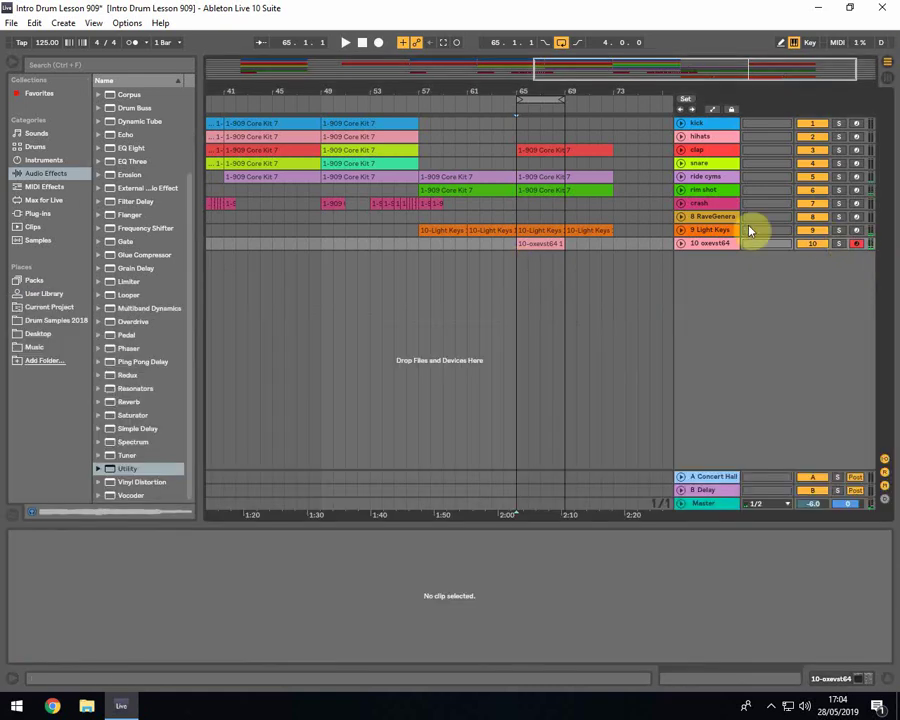
pyautogui.click(710, 216)
pyautogui.click(519, 220)
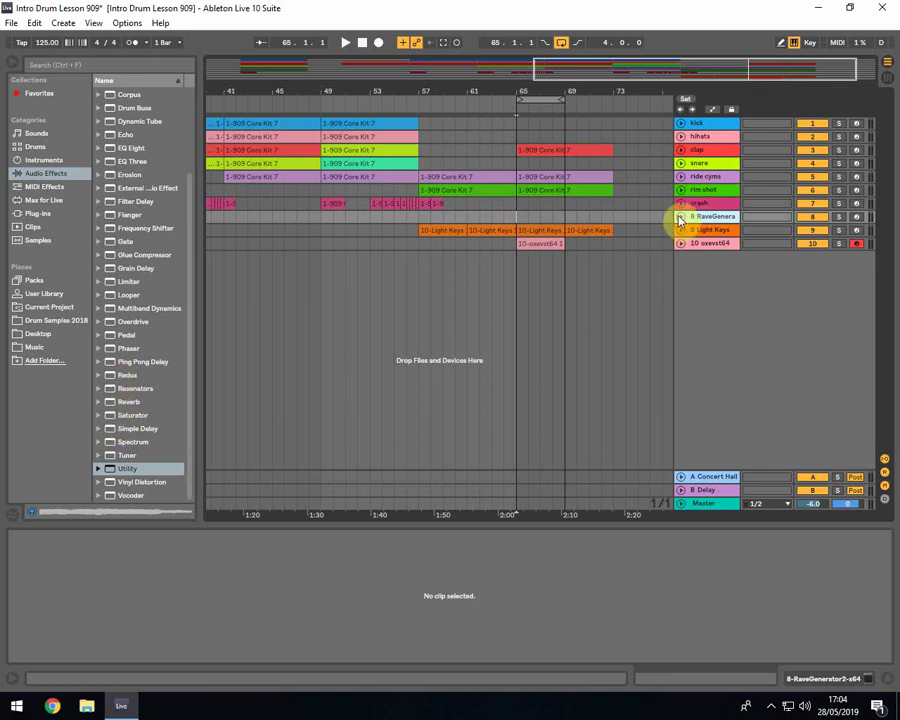
pyautogui.click(822, 678)
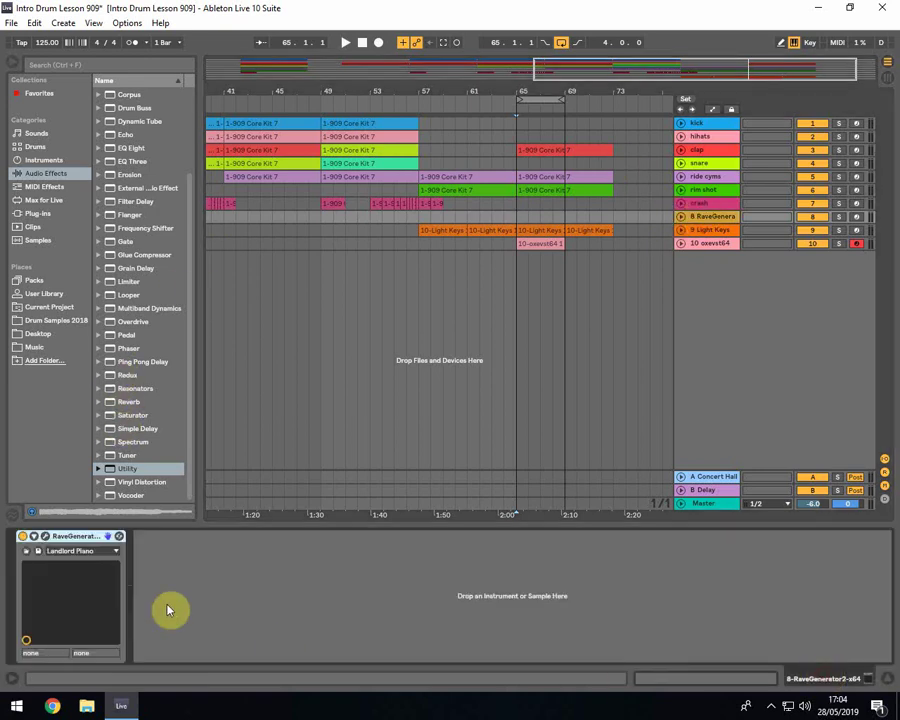
pyautogui.click(45, 537)
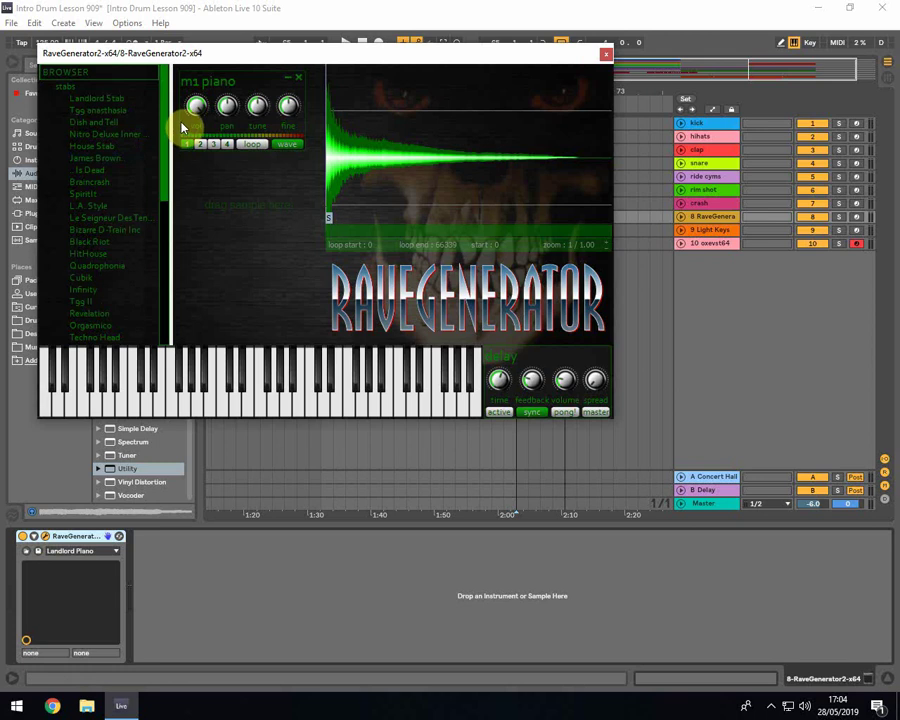
# Step: Remove the sample loaded in RaveGenerator, load M1 Piano from the synth category, audition it, and close the instrument window
pyautogui.click(298, 77)
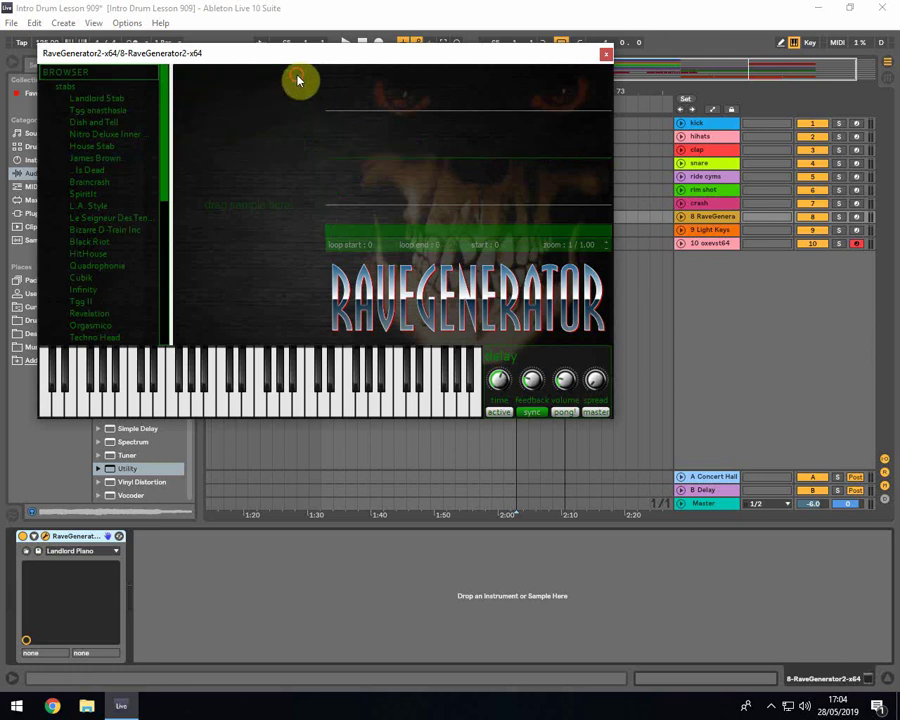
pyautogui.click(66, 88)
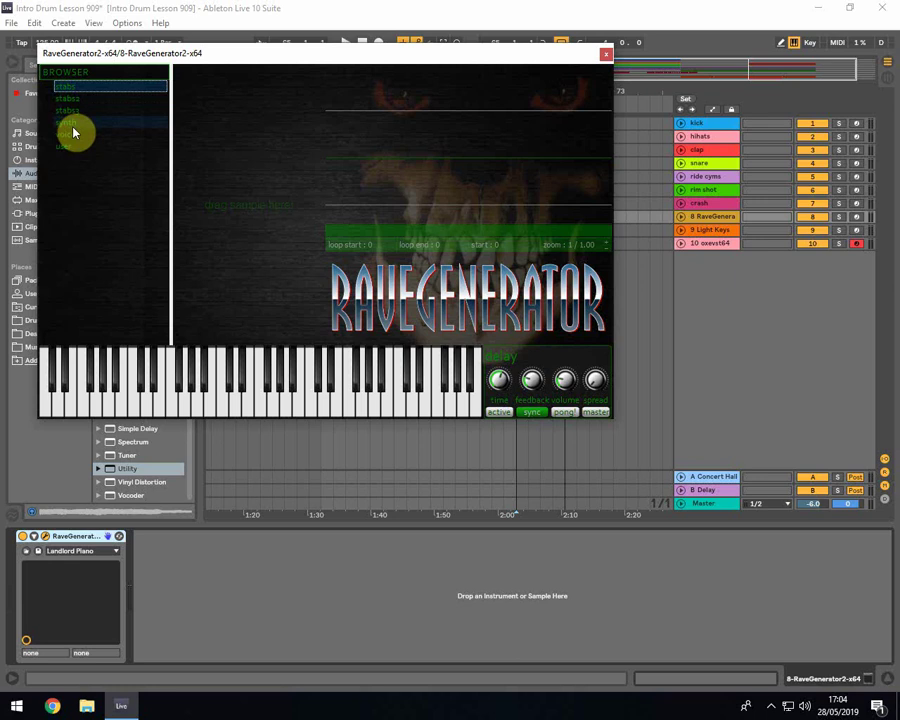
pyautogui.click(73, 124)
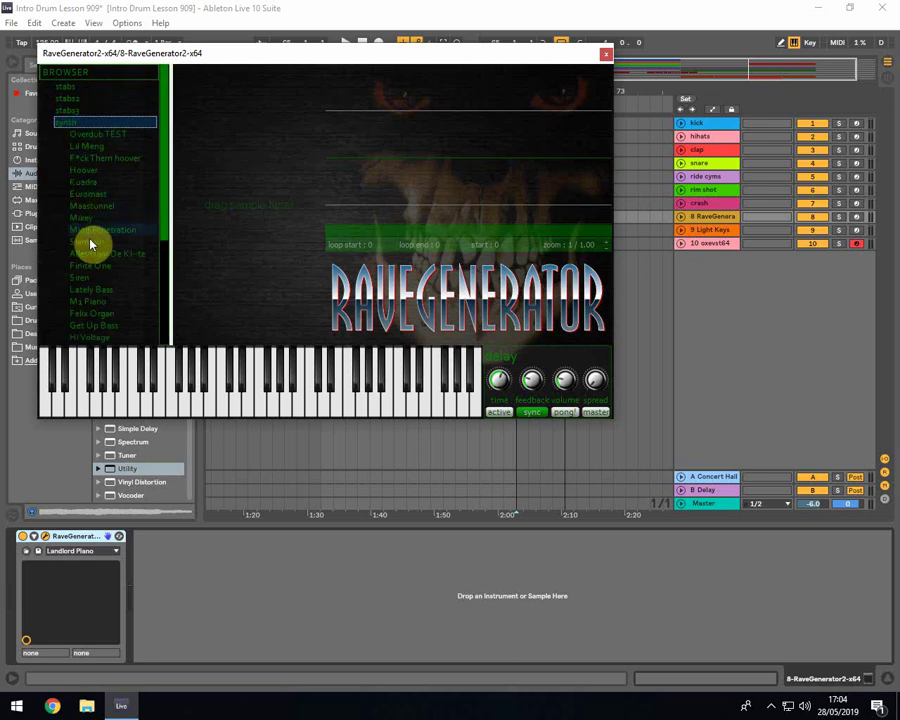
pyautogui.click(89, 301)
pyautogui.click(301, 386)
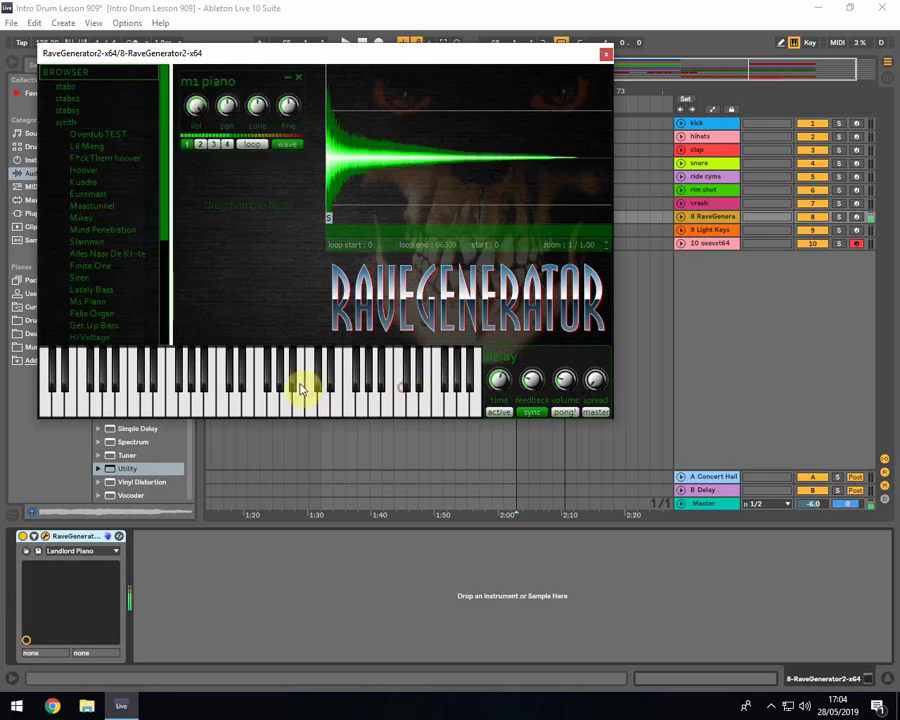
pyautogui.click(605, 56)
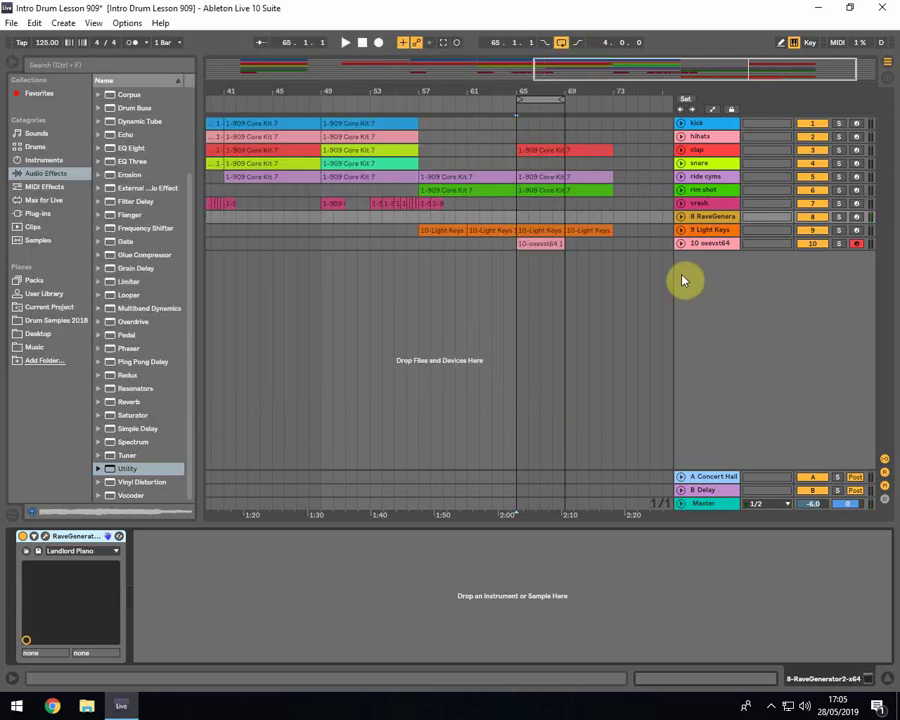
# Step: Rename the 8 RaveGenerator track as M1 Piano
pyautogui.rightClick(700, 216)
pyautogui.click(729, 272)
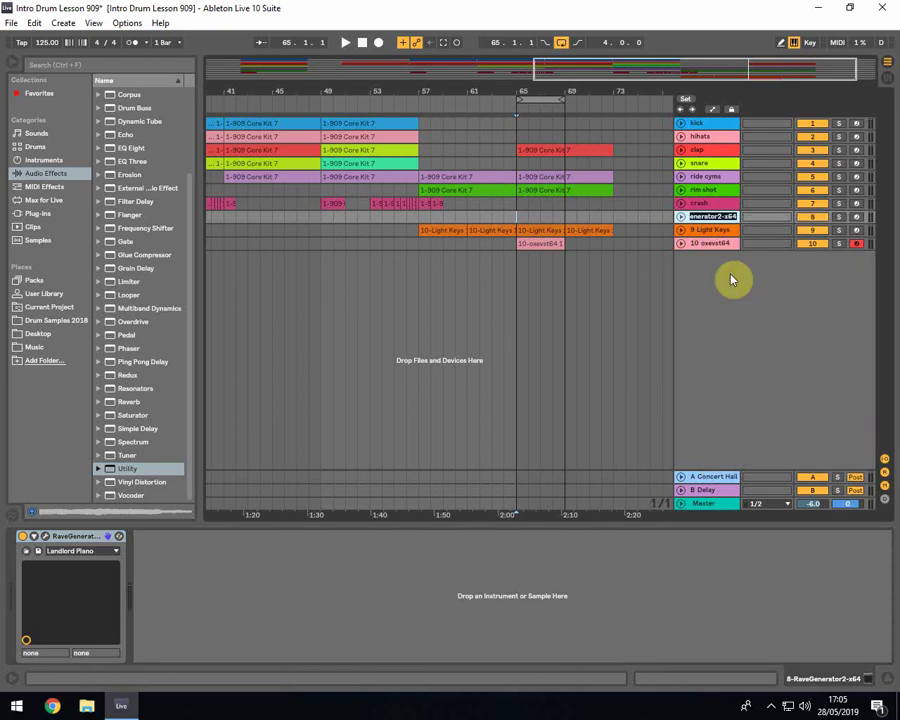
pyautogui.write('M1 Piano')
pyautogui.press('Return')
# Step: Rename the 10 oxevst64 track as bass lately
pyautogui.rightClick(711, 243)
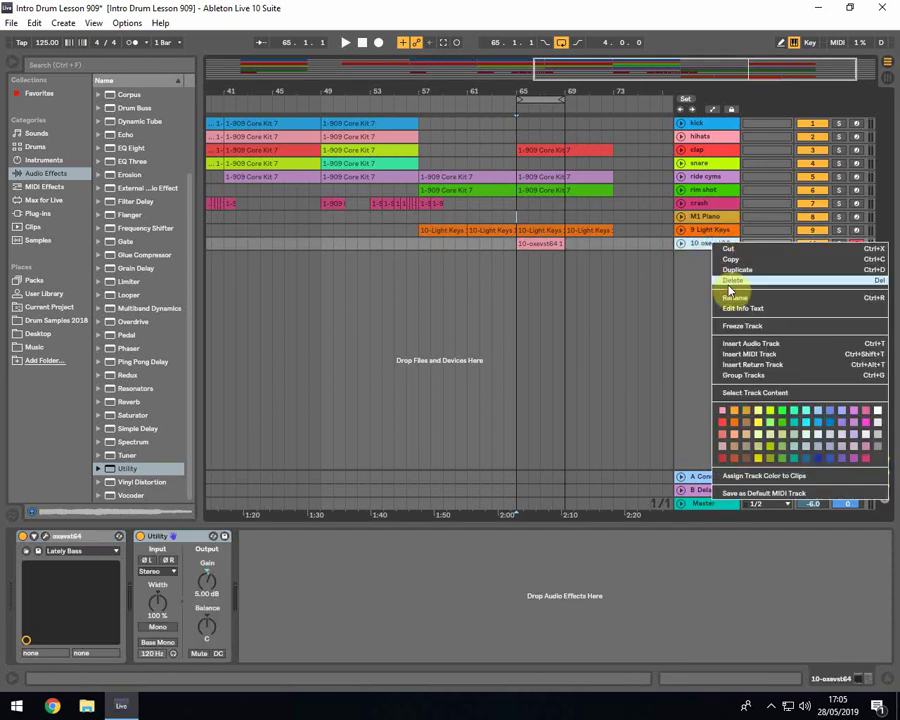
pyautogui.click(735, 298)
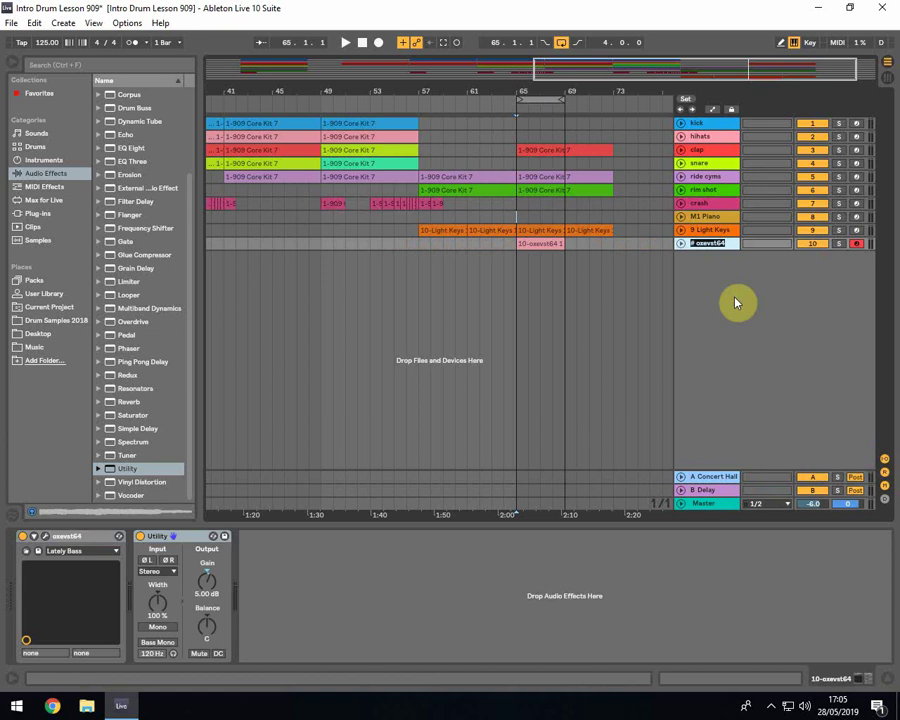
pyautogui.write('bass lately')
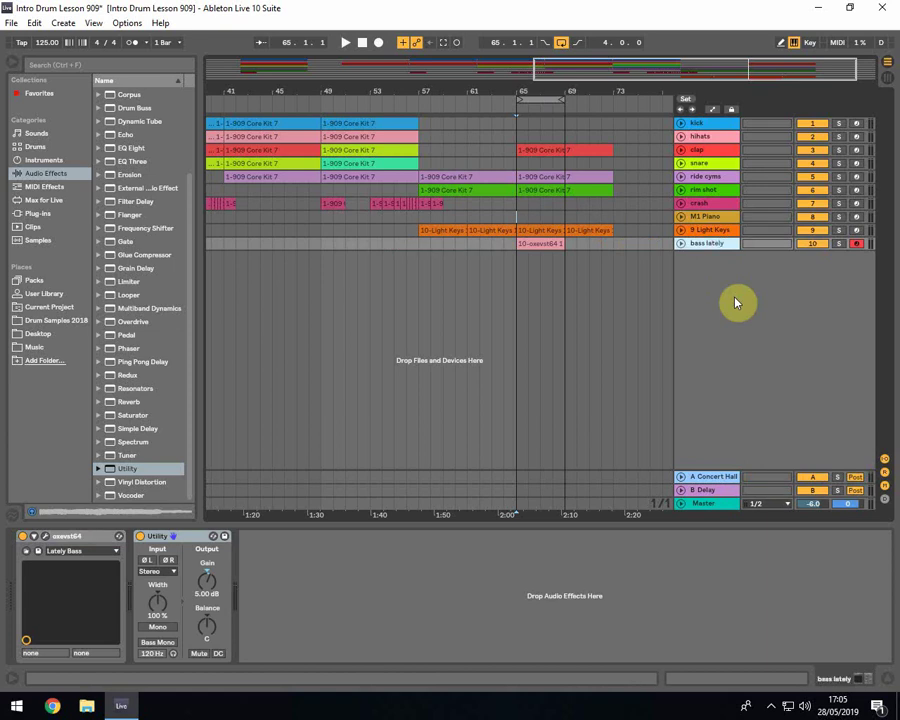
pyautogui.press('Return')
# Step: Arm the M1 Piano track to audition its sound, and look over its RaveGenerator instrument window
pyautogui.click(540, 215)
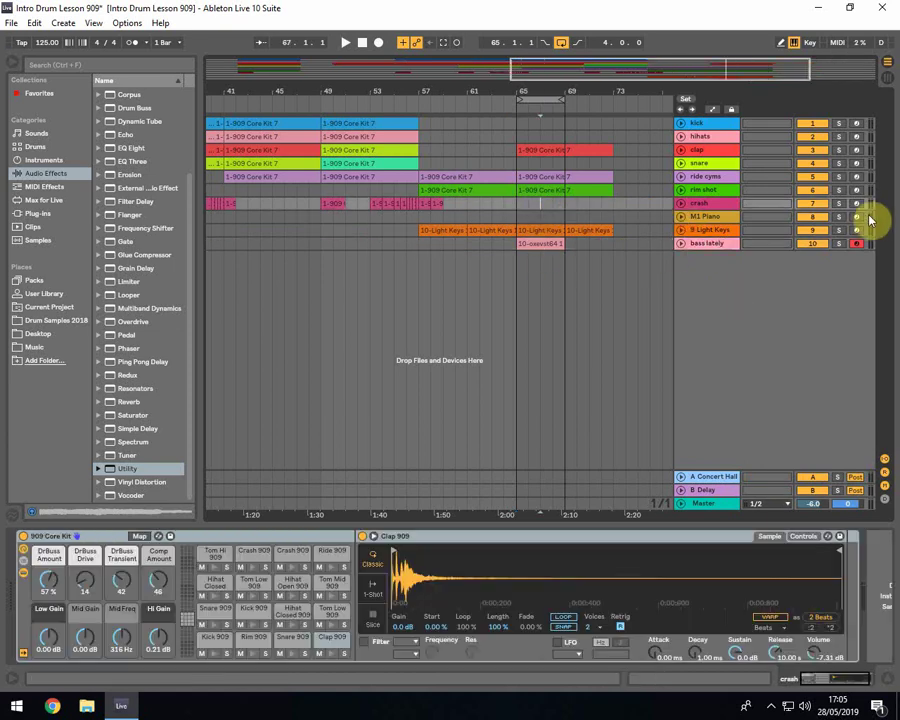
pyautogui.click(856, 216)
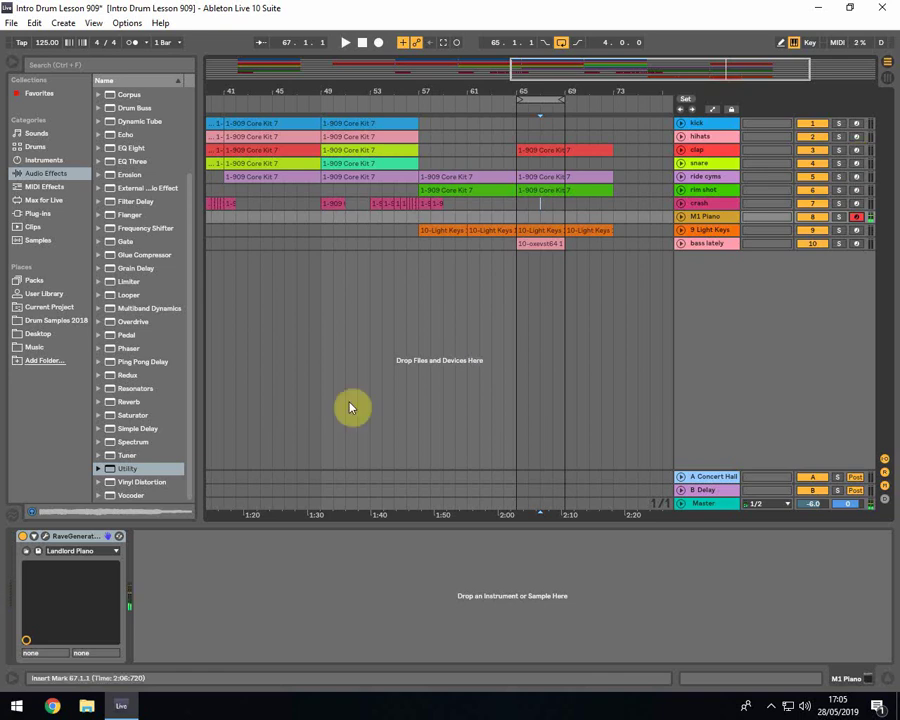
pyautogui.click(44, 538)
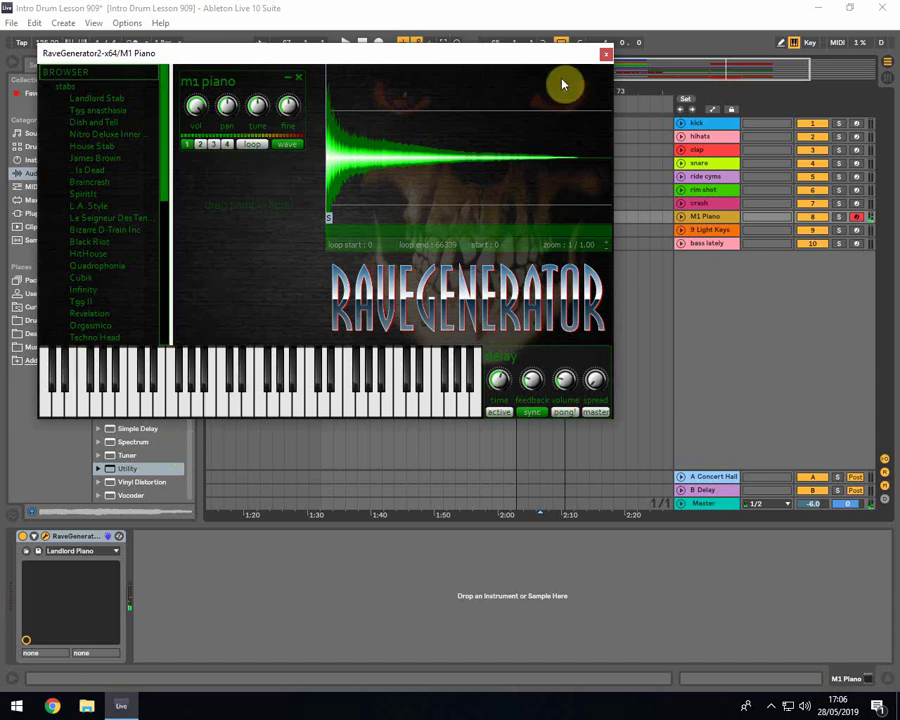
pyautogui.click(606, 53)
# Step: Copy the bass lately clip to bar 69 and extend the arrangement loop to bars 65 to 73
pyautogui.click(534, 243)
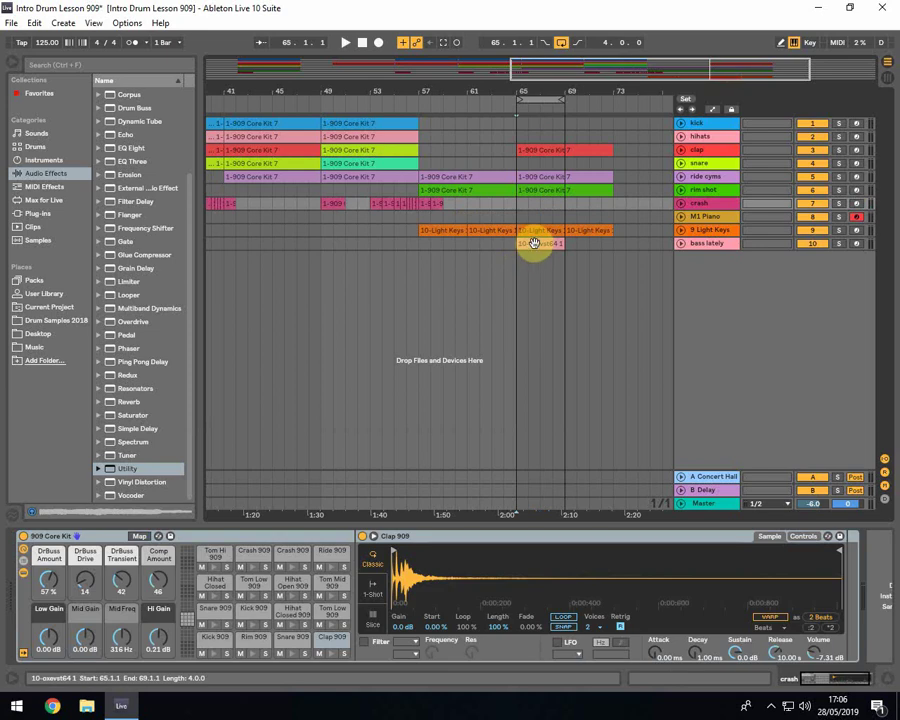
pyautogui.click(535, 245)
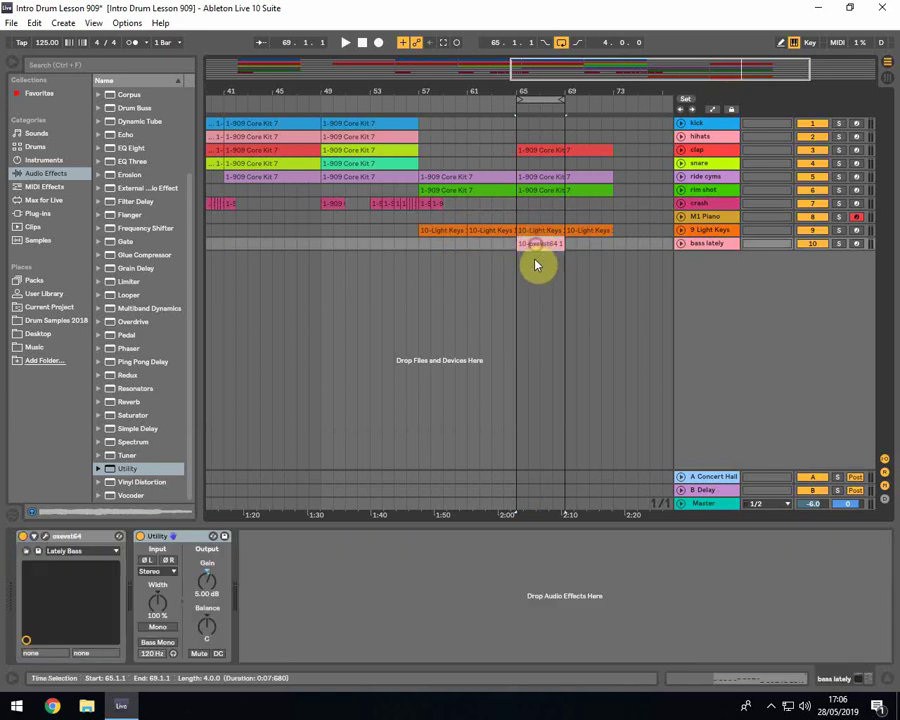
pyautogui.moveTo(528, 247); pyautogui.dragTo(583, 252)
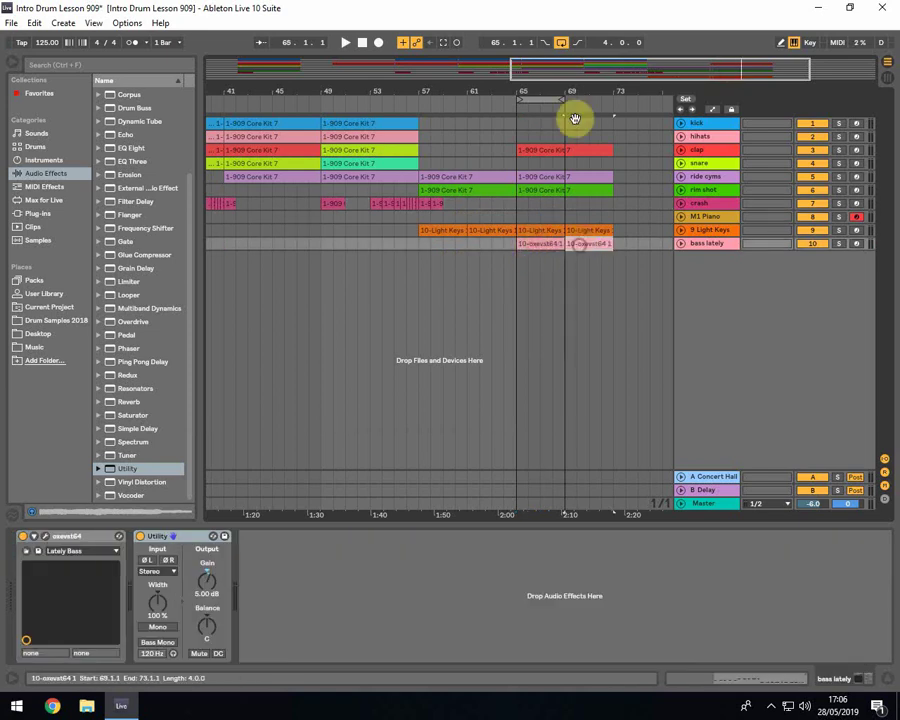
pyautogui.moveTo(560, 97); pyautogui.dragTo(612, 97)
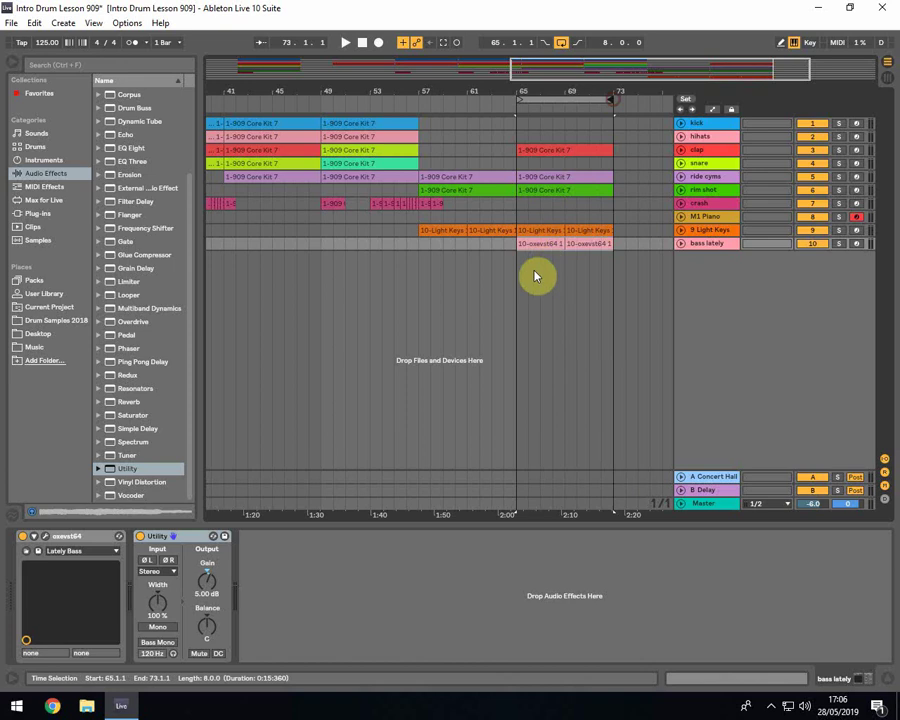
# Step: Copy the clips on all tracks between bars 65 and 73 to bar 73, and extend the arrangement loop to bar 81
pyautogui.click(523, 274)
pyautogui.moveTo(518, 220); pyautogui.dragTo(612, 152)
pyautogui.click(576, 148)
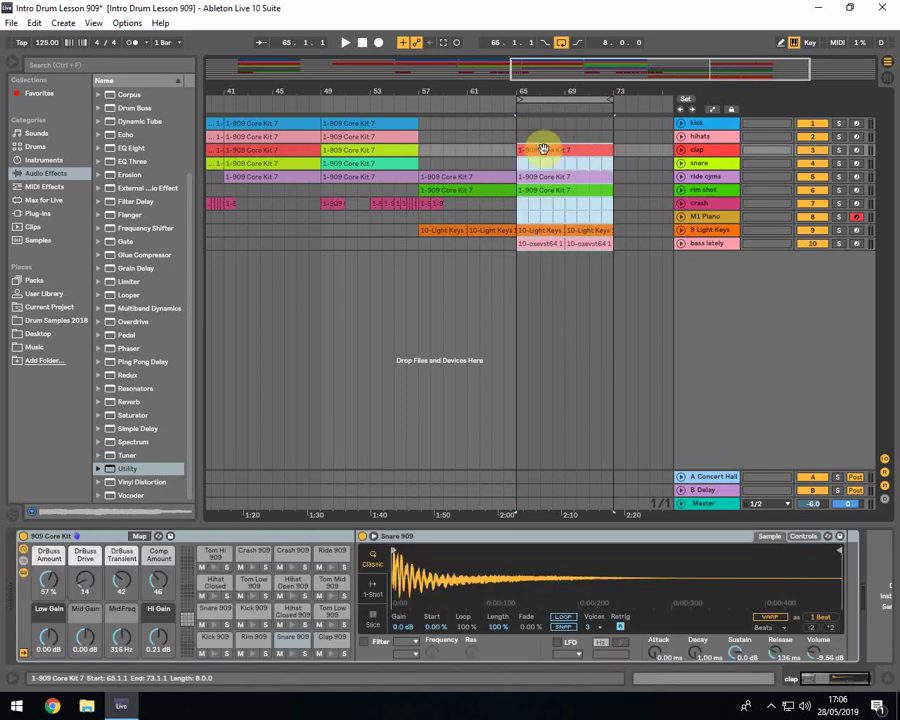
pyautogui.click(583, 92)
pyautogui.moveTo(583, 92); pyautogui.dragTo(420, 150)
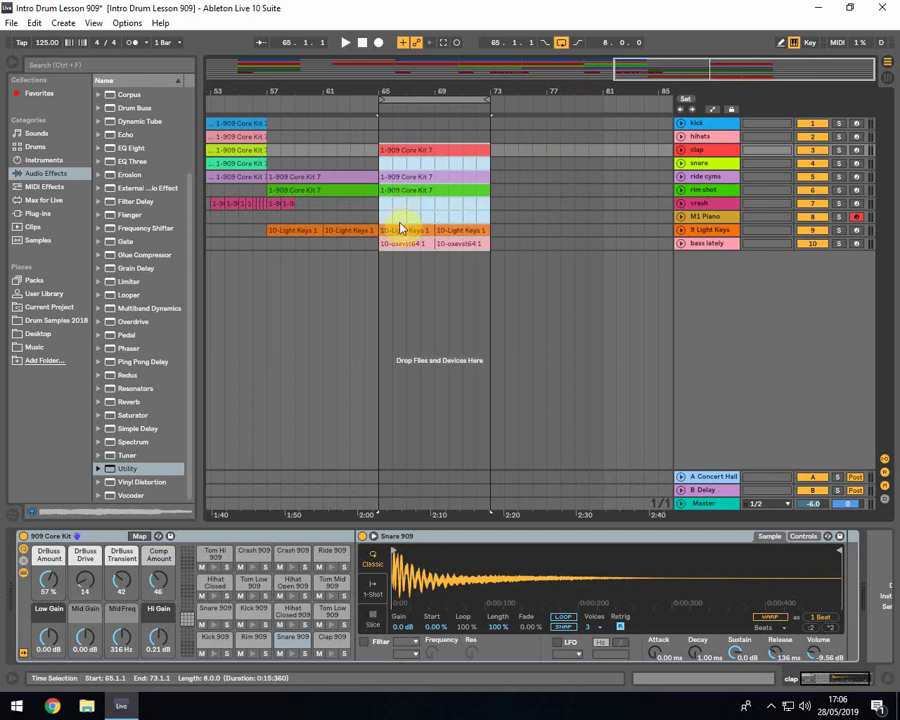
pyautogui.hotkey('ctrl', 'd')
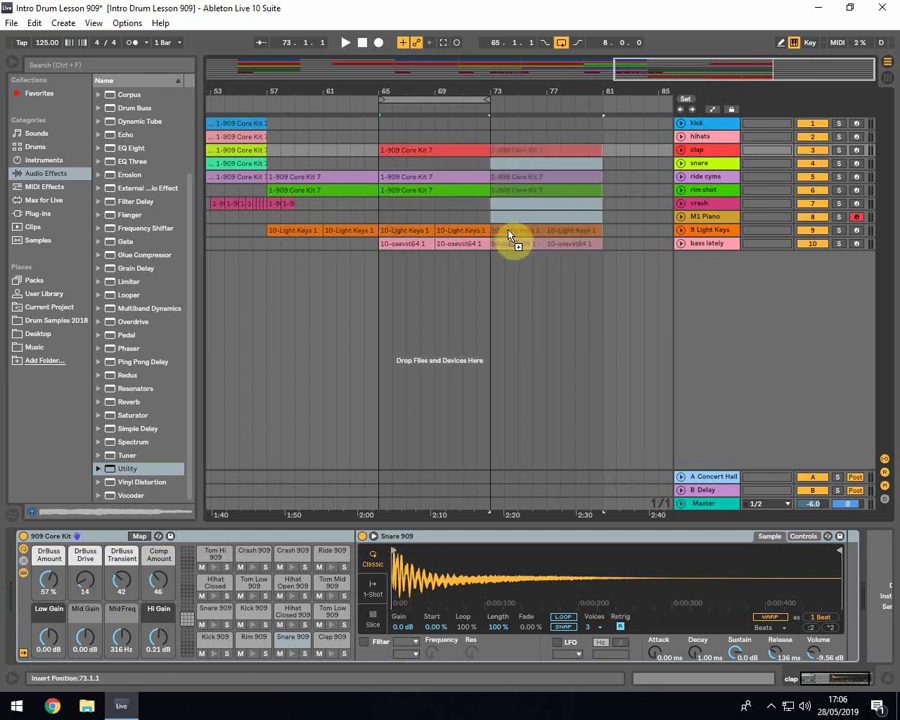
pyautogui.click(487, 220)
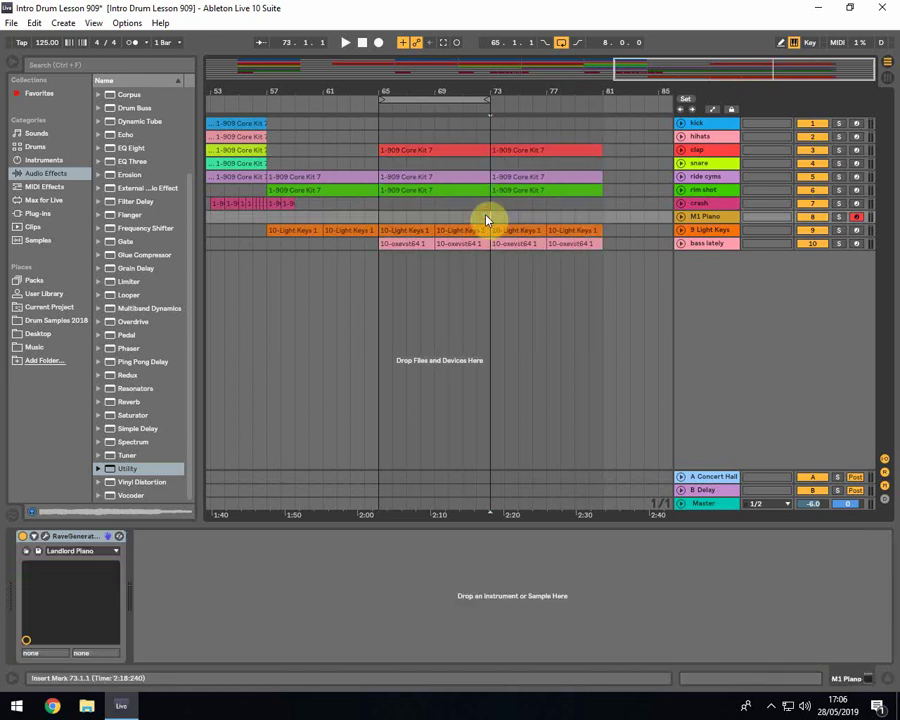
pyautogui.click(573, 203)
pyautogui.moveTo(520, 110); pyautogui.dragTo(616, 109)
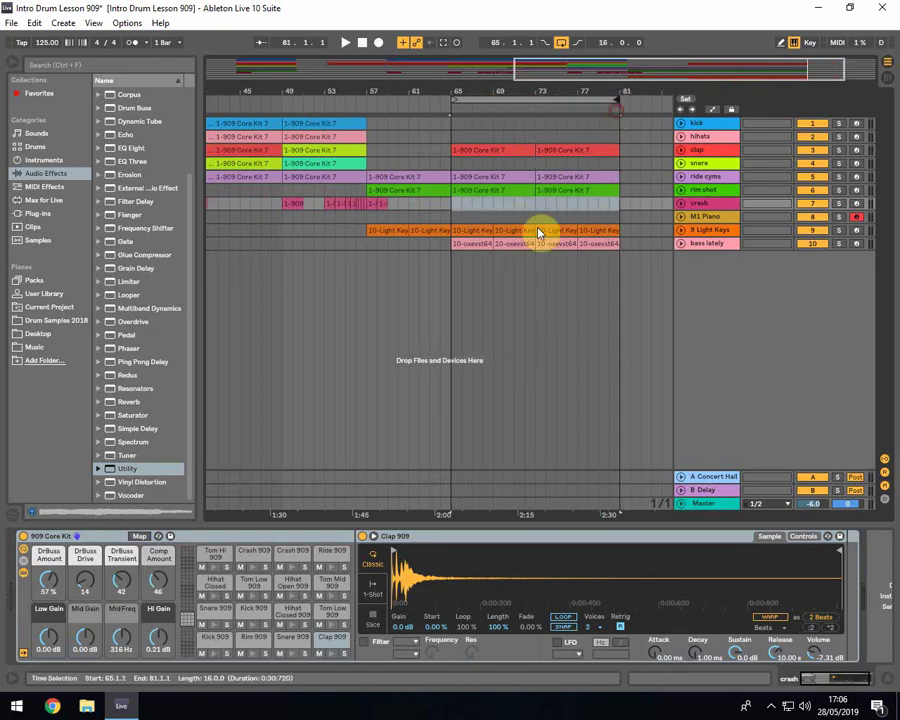
# Step: Record a piano part on the M1 Piano track from bar 69, and trim the recorded clip to bars 73 to 77
pyautogui.click(538, 210)
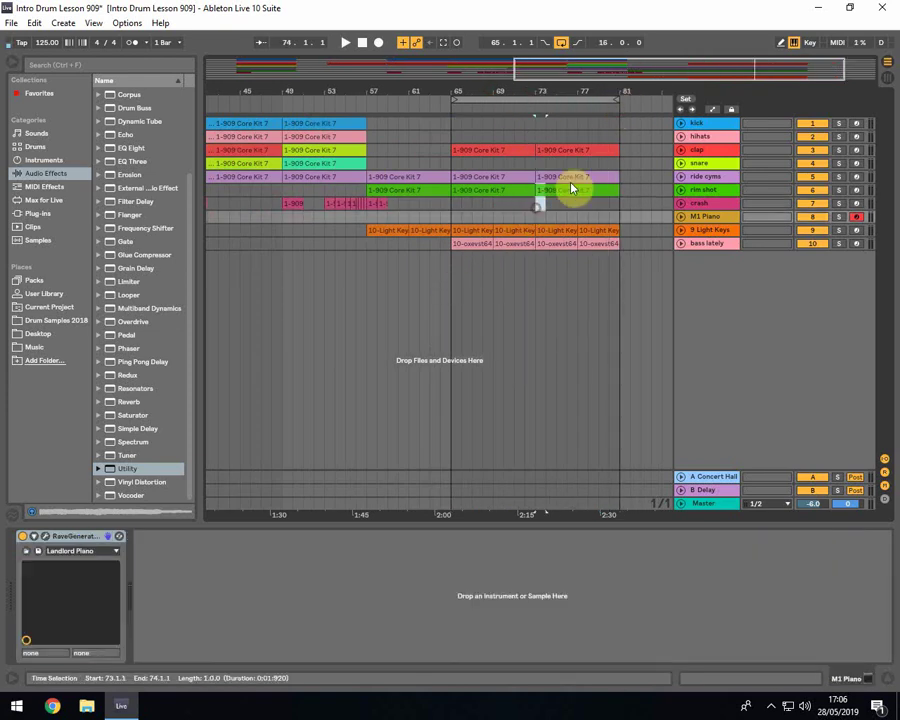
pyautogui.moveTo(537, 203); pyautogui.dragTo(620, 200)
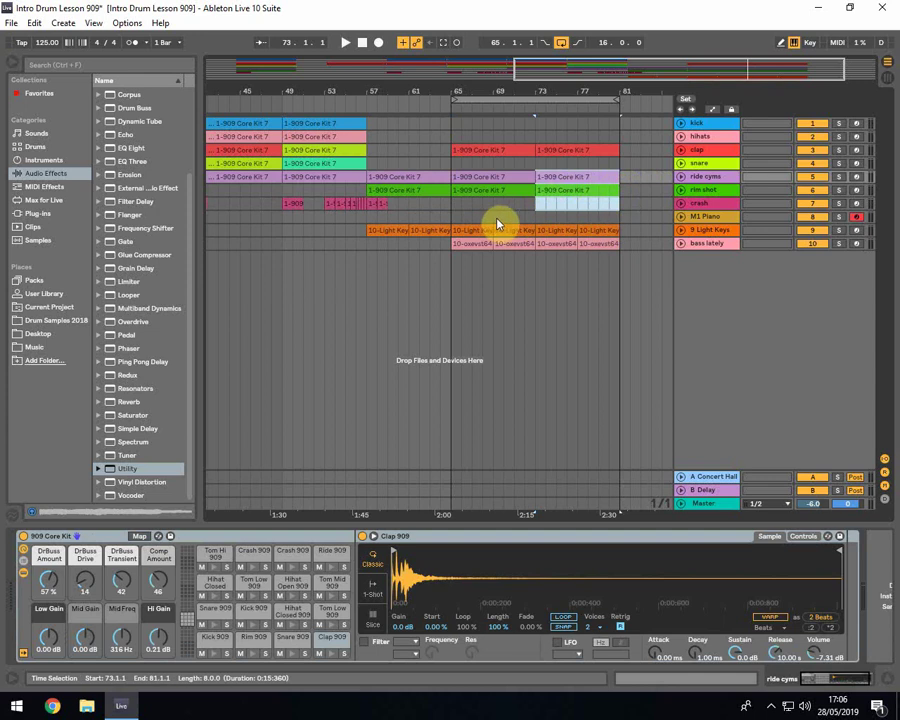
pyautogui.click(493, 217)
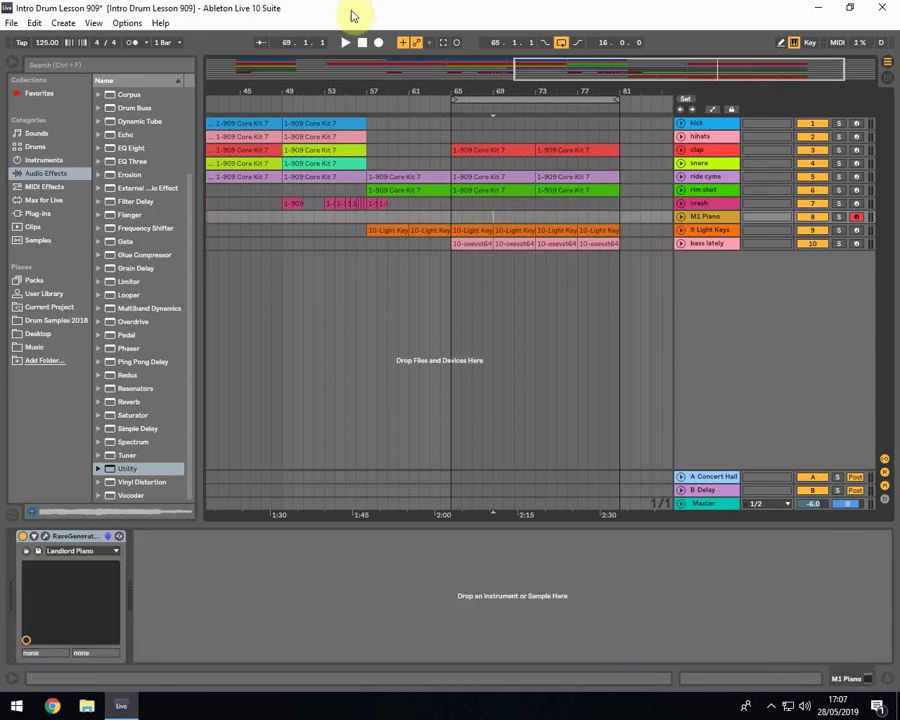
pyautogui.click(378, 43)
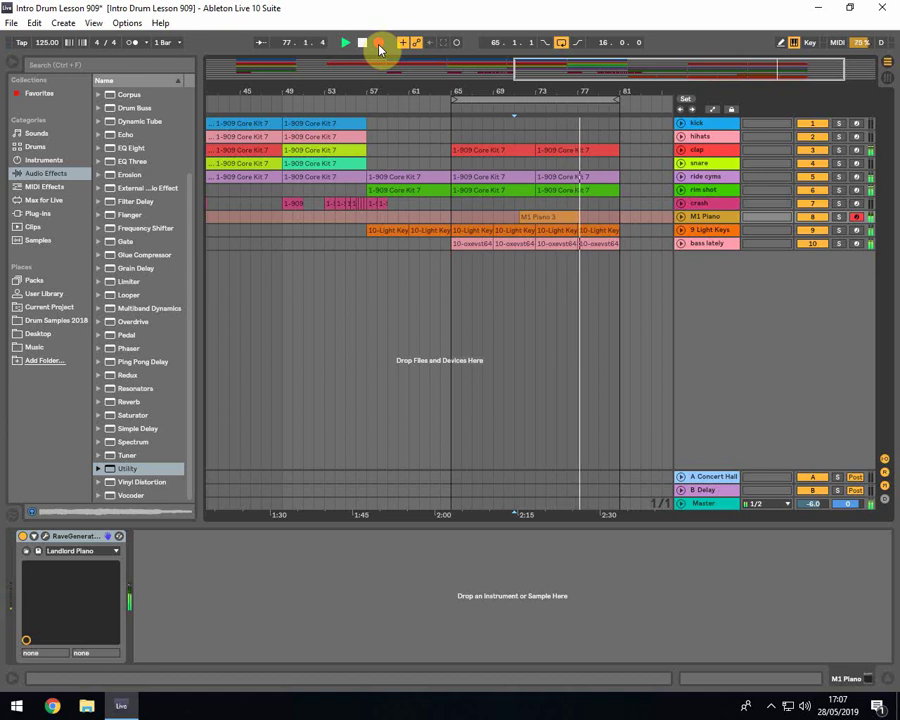
pyautogui.press('space')
pyautogui.click(524, 216)
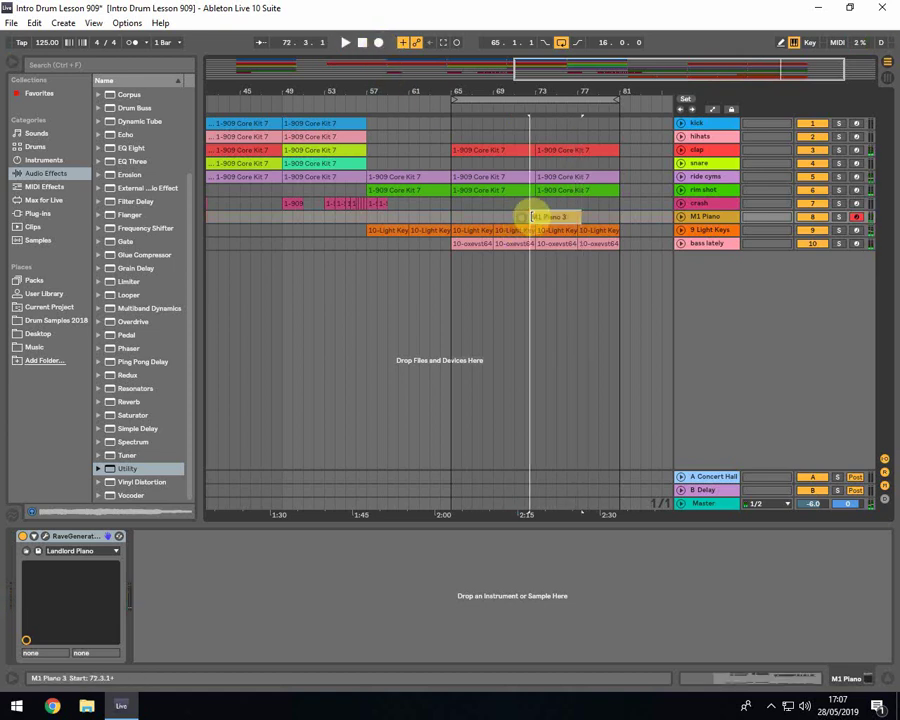
pyautogui.moveTo(530, 216); pyautogui.dragTo(577, 215)
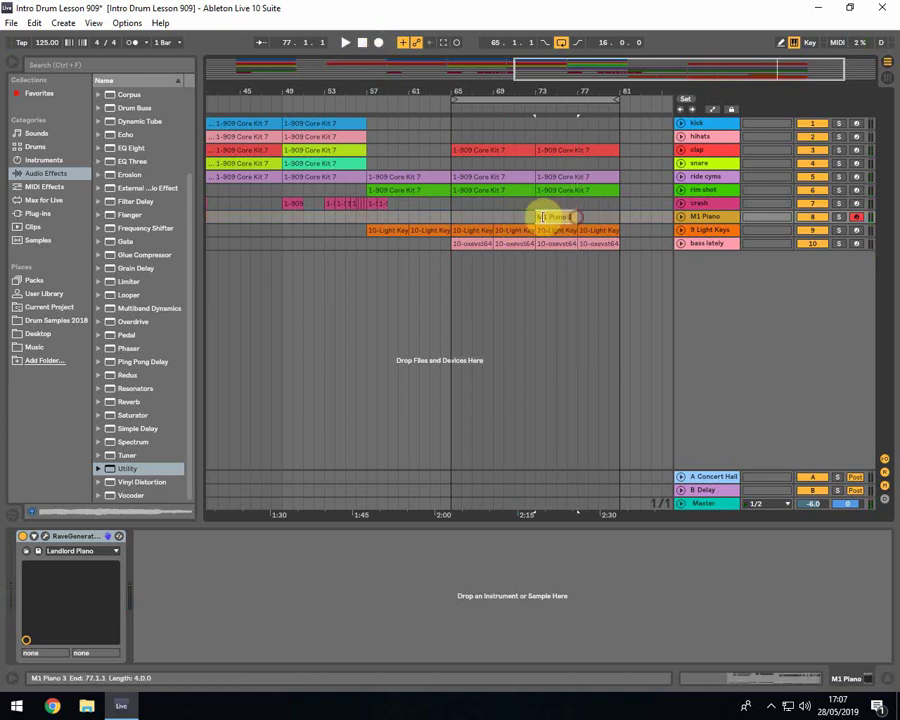
# Step: Open the recorded M1 Piano clip in an enlarged note editor and color the clip yellow
pyautogui.doubleClick(551, 218)
pyautogui.moveTo(418, 520); pyautogui.dragTo(410, 137)
pyautogui.moveTo(195, 450); pyautogui.dragTo(58, 224)
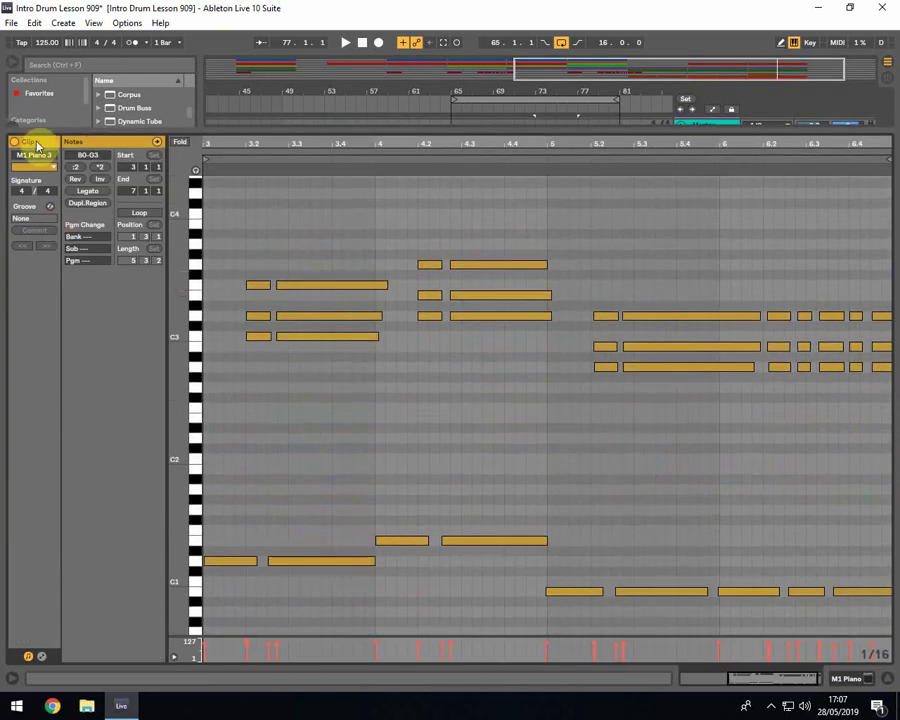
pyautogui.click(45, 168)
pyautogui.click(25, 310)
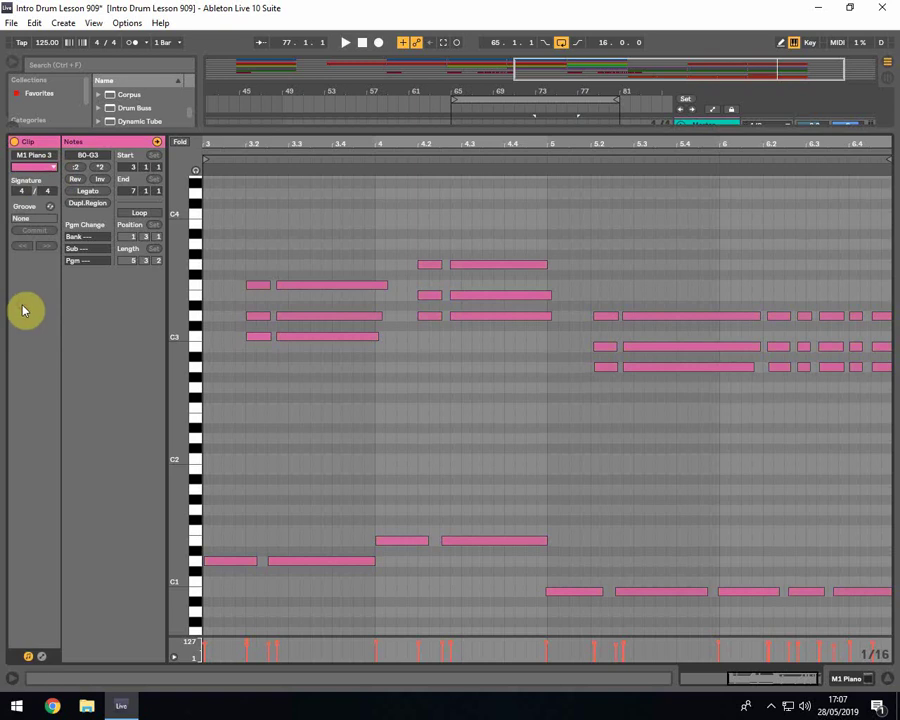
pyautogui.click(44, 172)
pyautogui.click(31, 369)
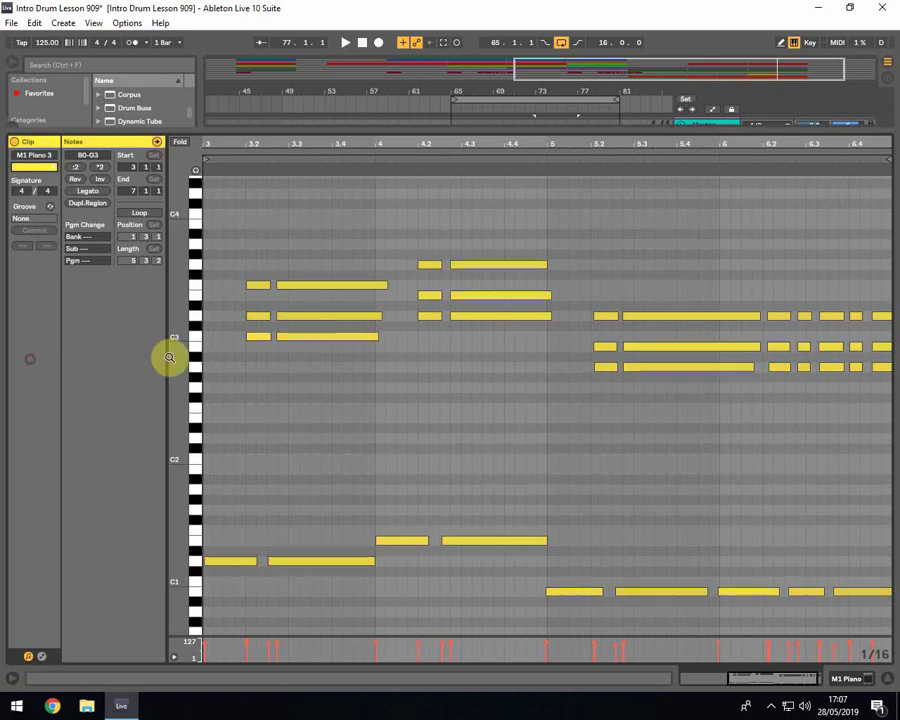
# Step: Quantize all notes in the M1 Piano clip and play the result back
pyautogui.moveTo(213, 600); pyautogui.dragTo(888, 212)
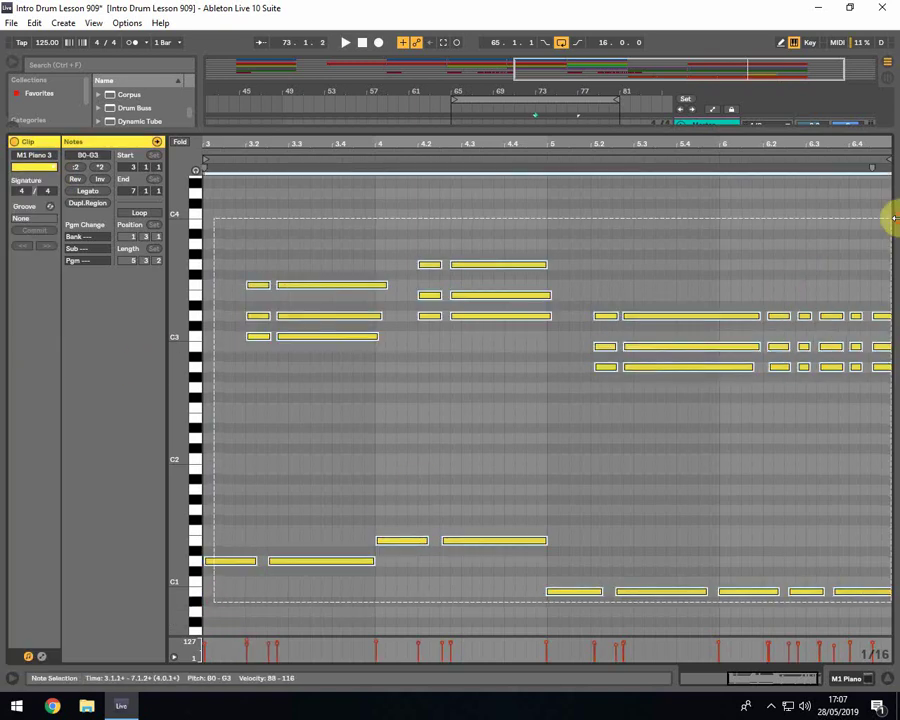
pyautogui.click(34, 22)
pyautogui.click(60, 341)
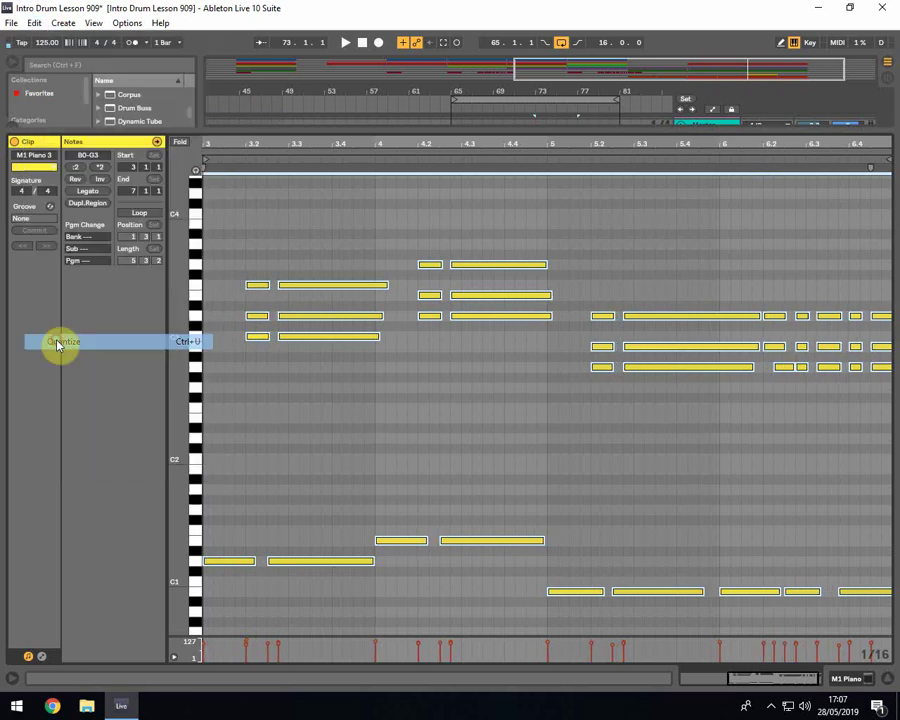
pyautogui.press('space')
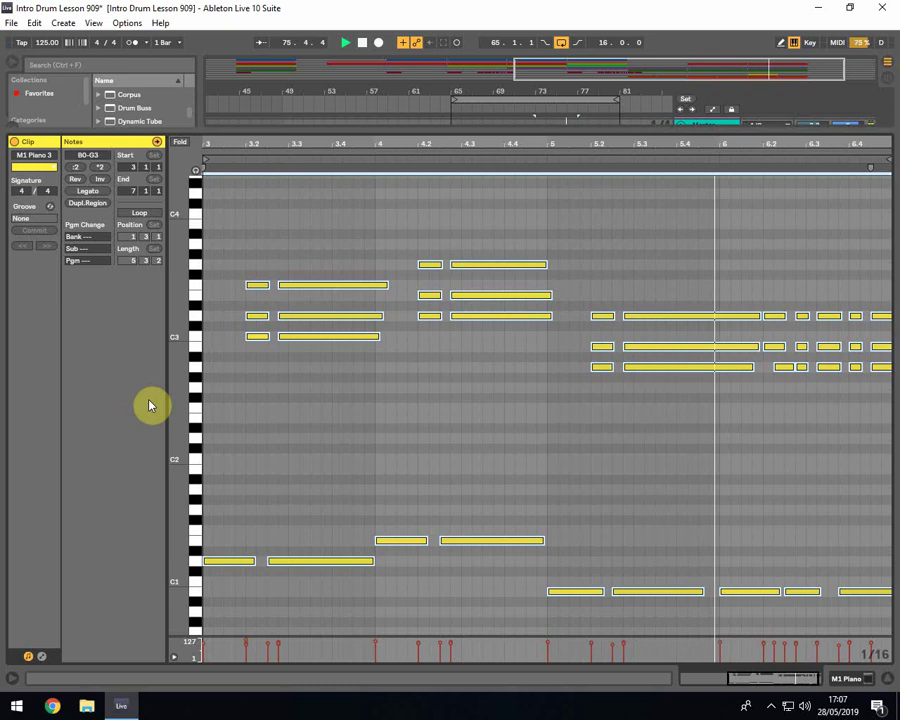
pyautogui.press('space')
# Step: Shift the late lowest note of the chord at 6.2 into line with its chord, play the part back, and close the note editor
pyautogui.click(784, 400)
pyautogui.moveTo(783, 366); pyautogui.dragTo(777, 367)
pyautogui.click(482, 235)
pyautogui.press('space')
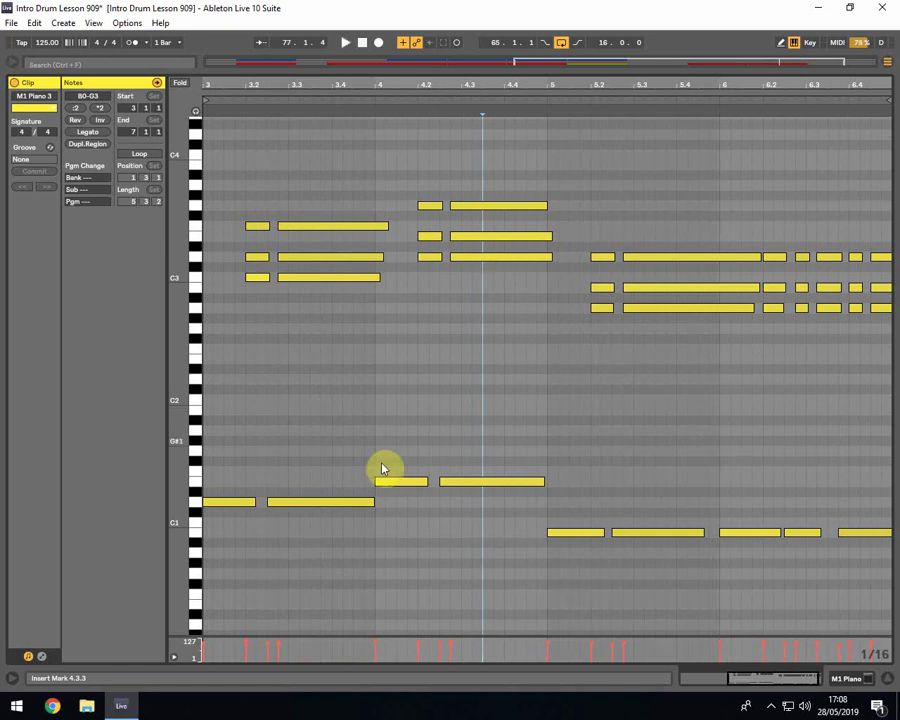
pyautogui.click(887, 680)
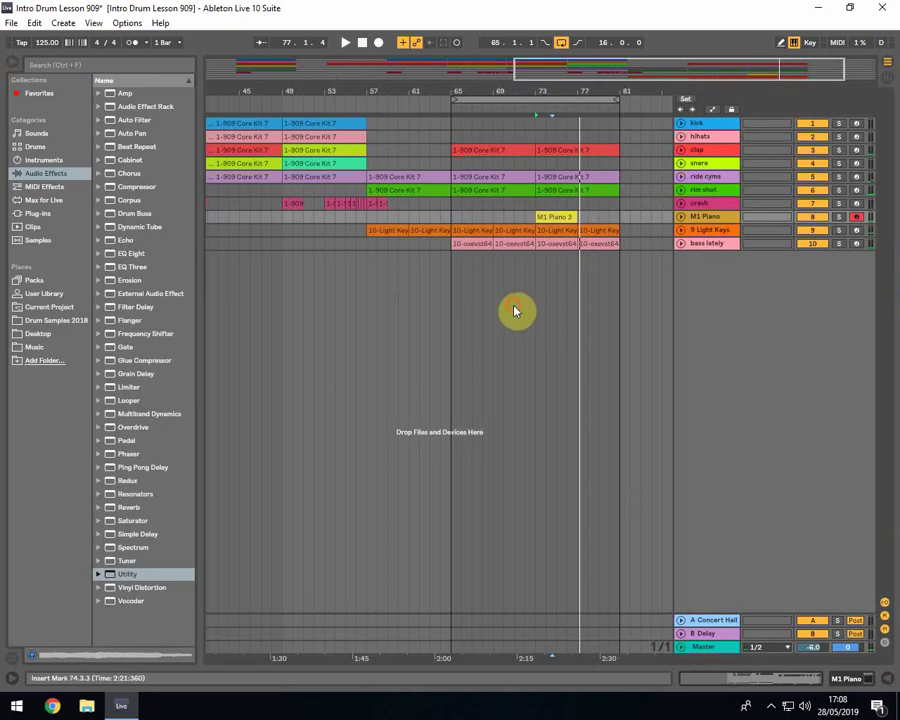
# Step: Solo the M1 Piano track, look over the Concert Hall reverb, and raise the track's send A to that return in the mixer
pyautogui.click(551, 217)
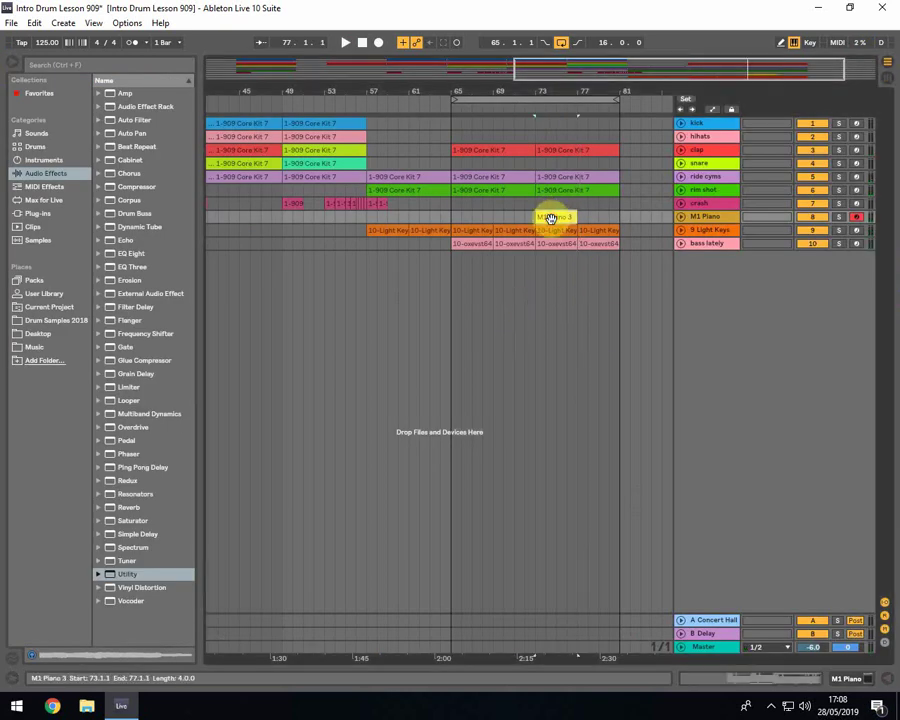
pyautogui.click(839, 217)
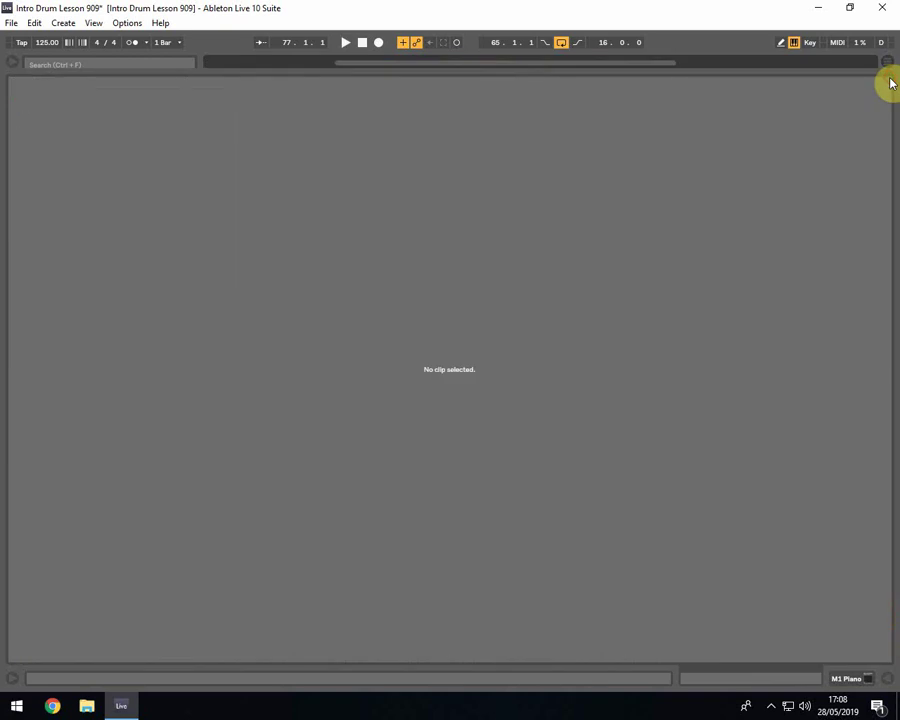
pyautogui.moveTo(430, 68); pyautogui.dragTo(446, 462)
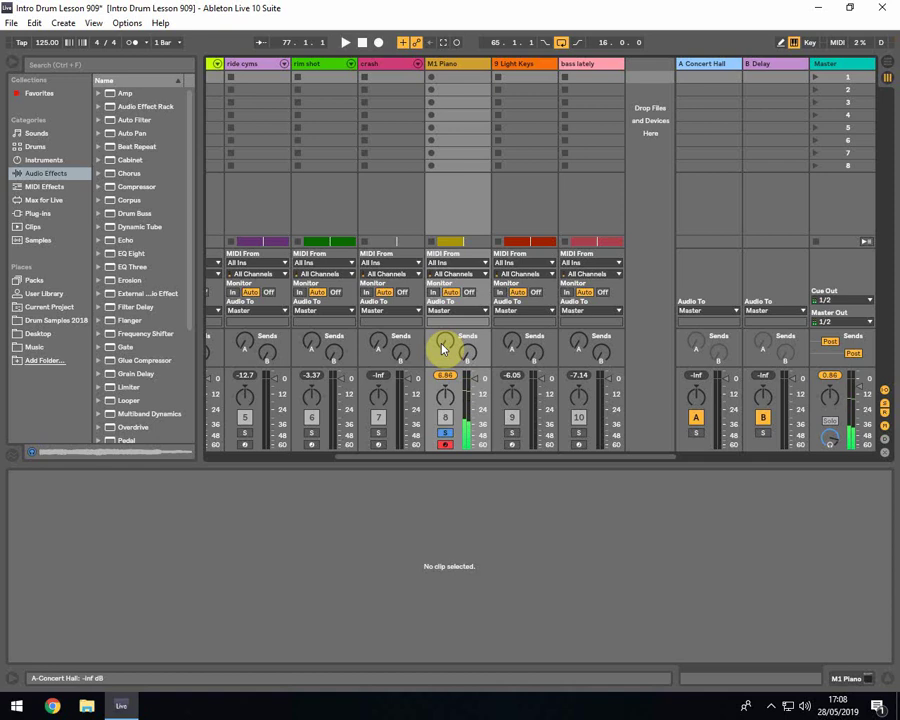
pyautogui.click(716, 66)
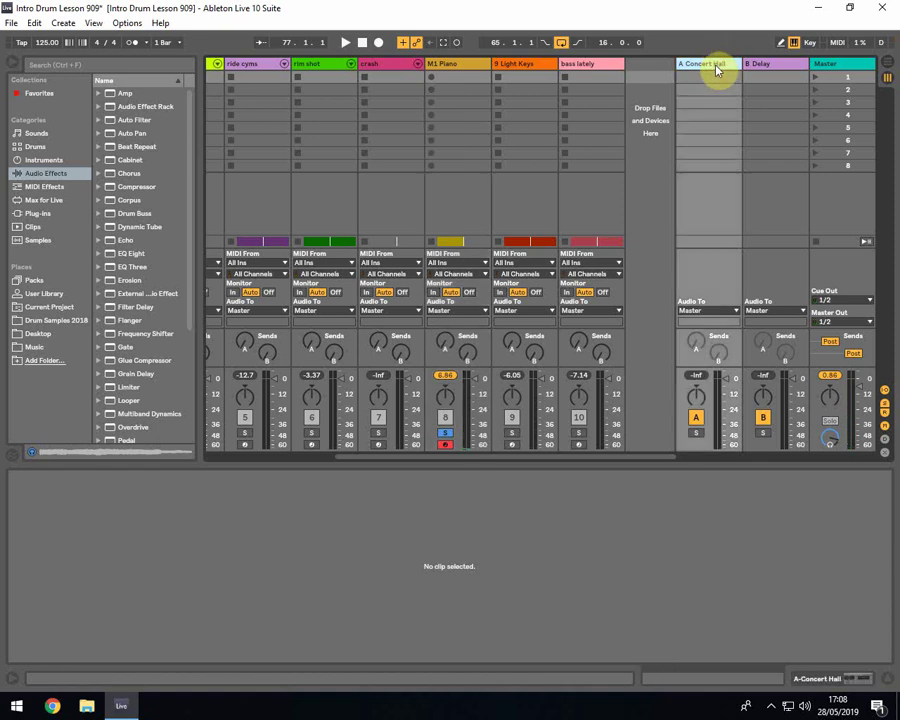
pyautogui.click(861, 679)
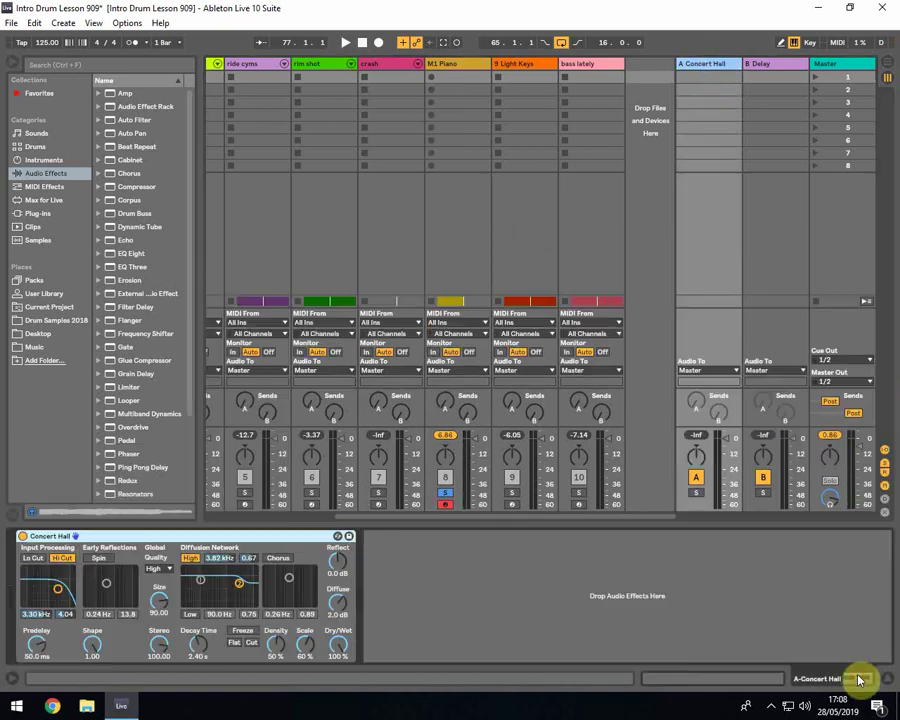
pyautogui.click(449, 65)
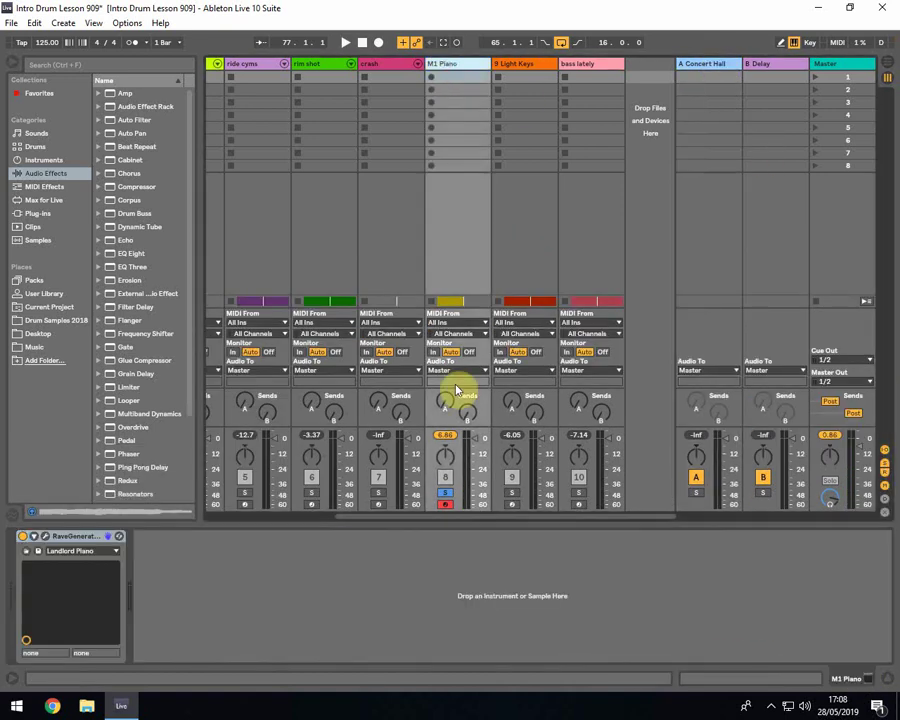
pyautogui.moveTo(445, 402); pyautogui.dragTo(445, 402)
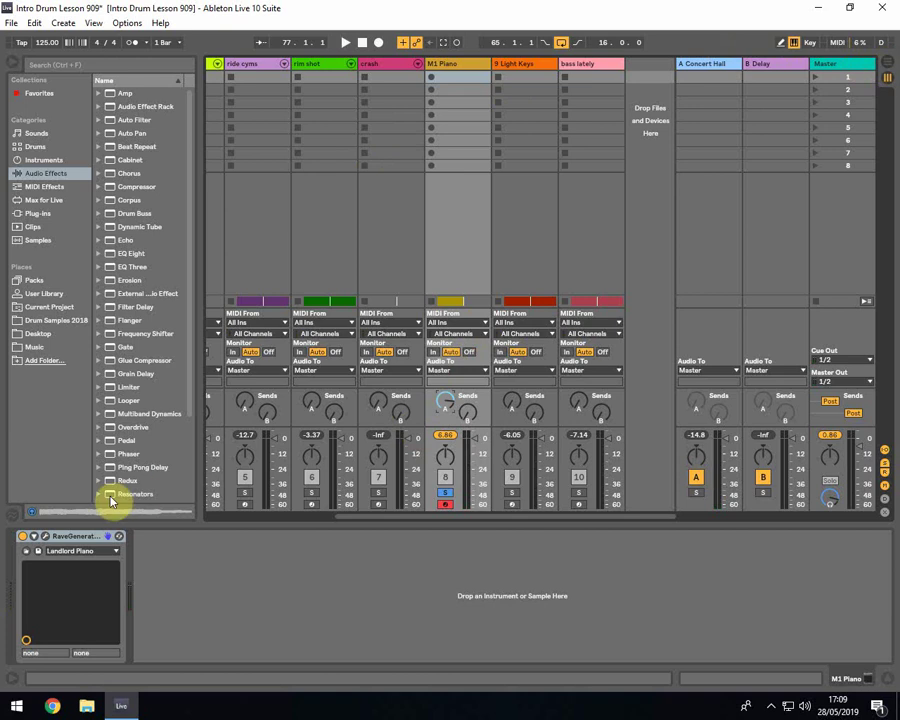
# Step: Raise the decay on the second parameter page of the m1 piano sample in the RaveGenerator instrument, and close its window
pyautogui.click(38, 537)
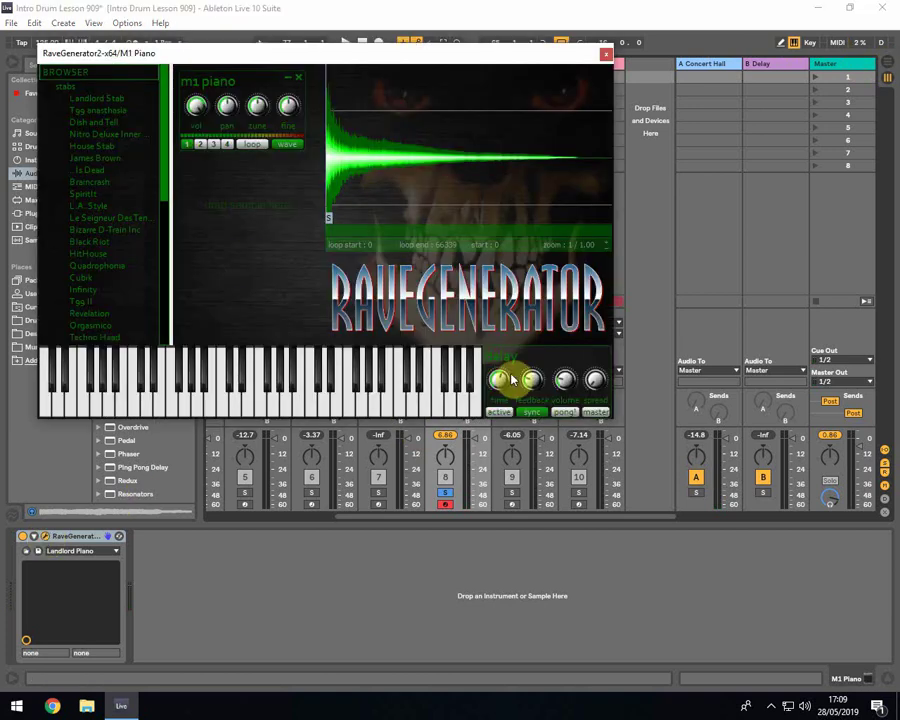
pyautogui.click(204, 145)
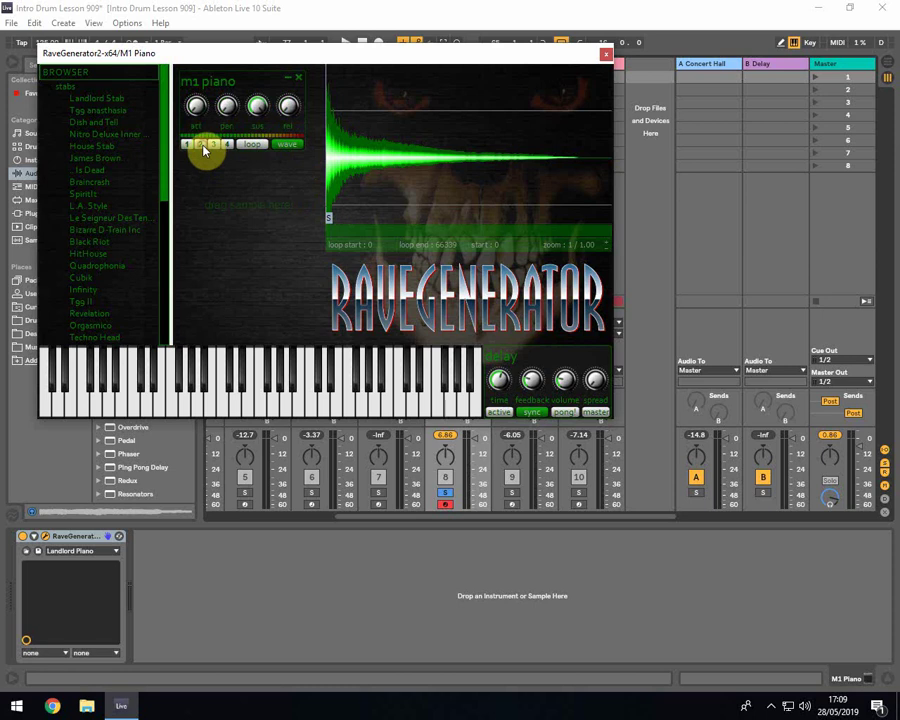
pyautogui.moveTo(227, 110); pyautogui.dragTo(268, 90)
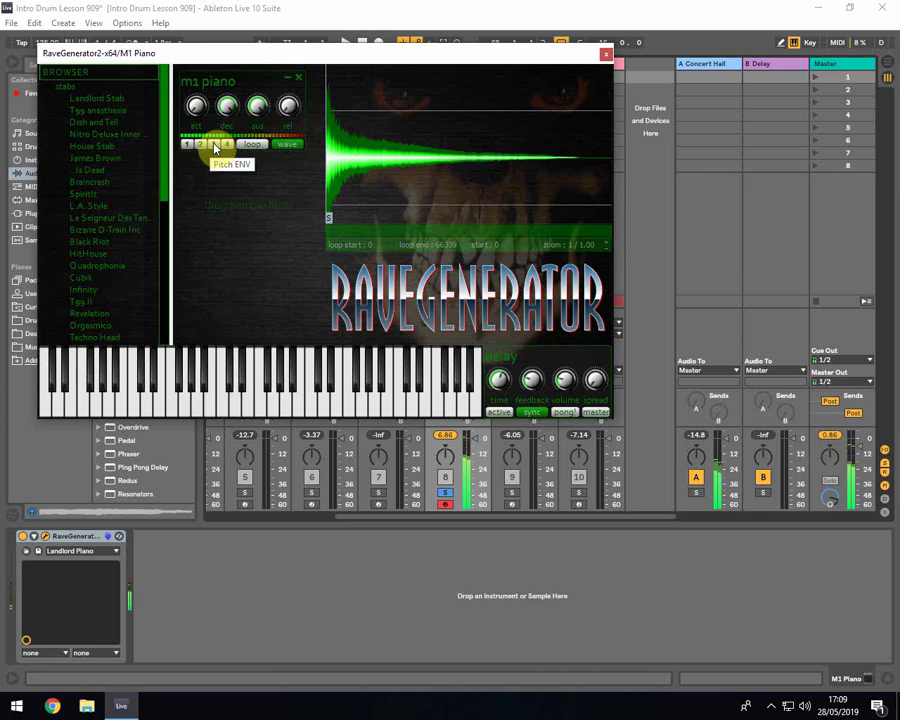
pyautogui.click(607, 54)
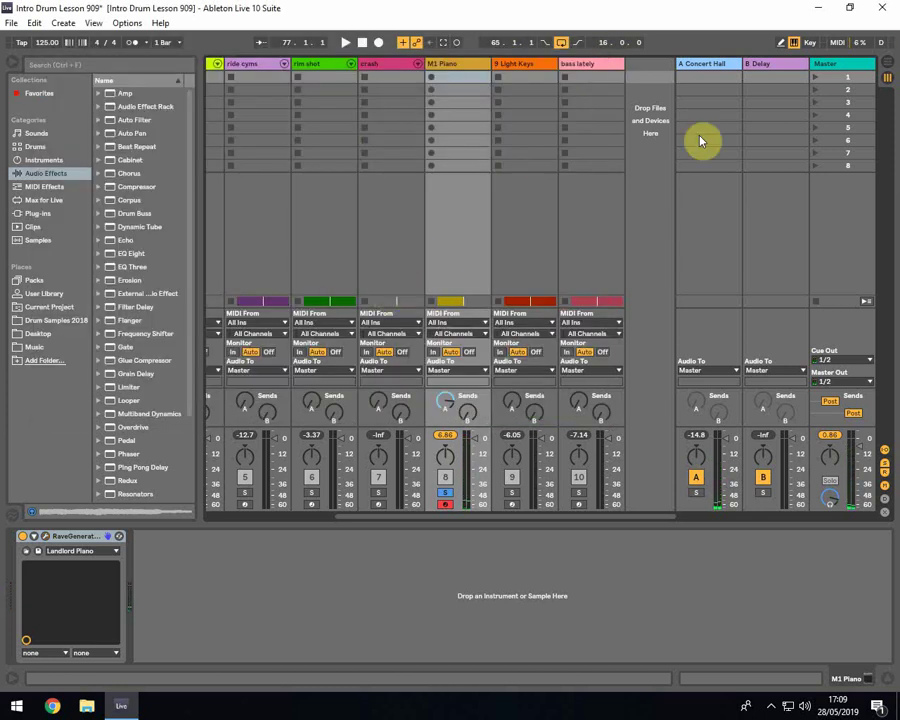
# Step: Copy the M1 Piano clip to bar 77 in the arrangement and play it back from there
pyautogui.click(890, 65)
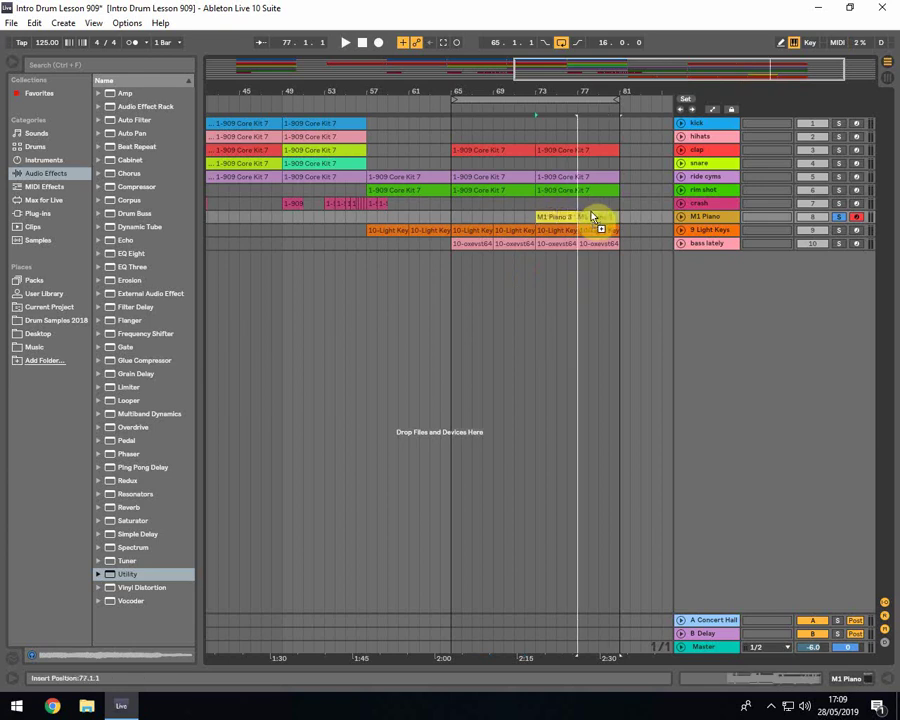
pyautogui.hotkey('ctrl', 'd')
pyautogui.click(583, 266)
pyautogui.press('space')
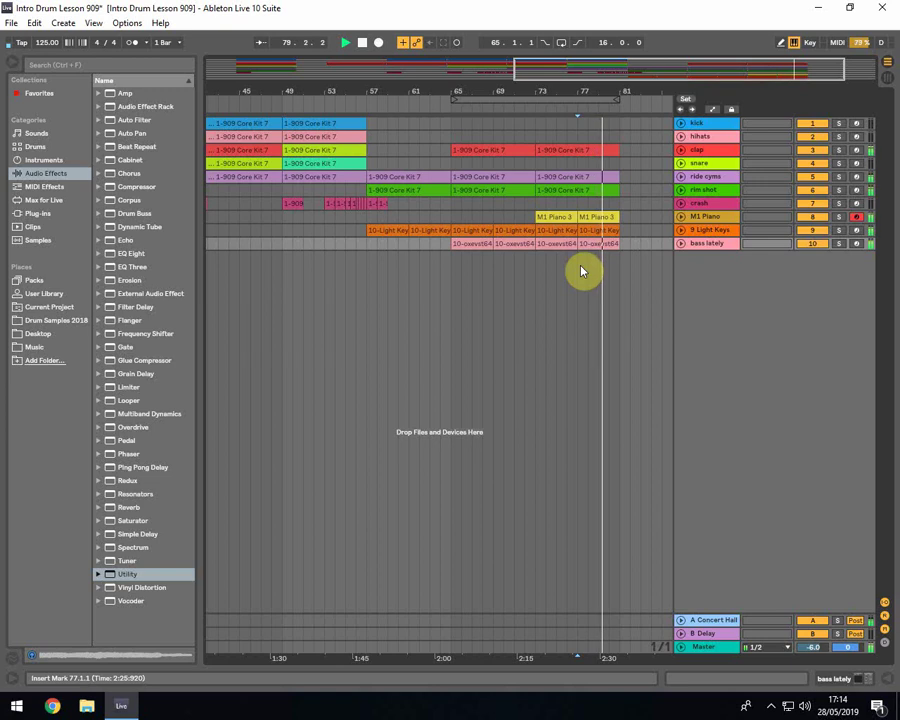
pyautogui.press('space')
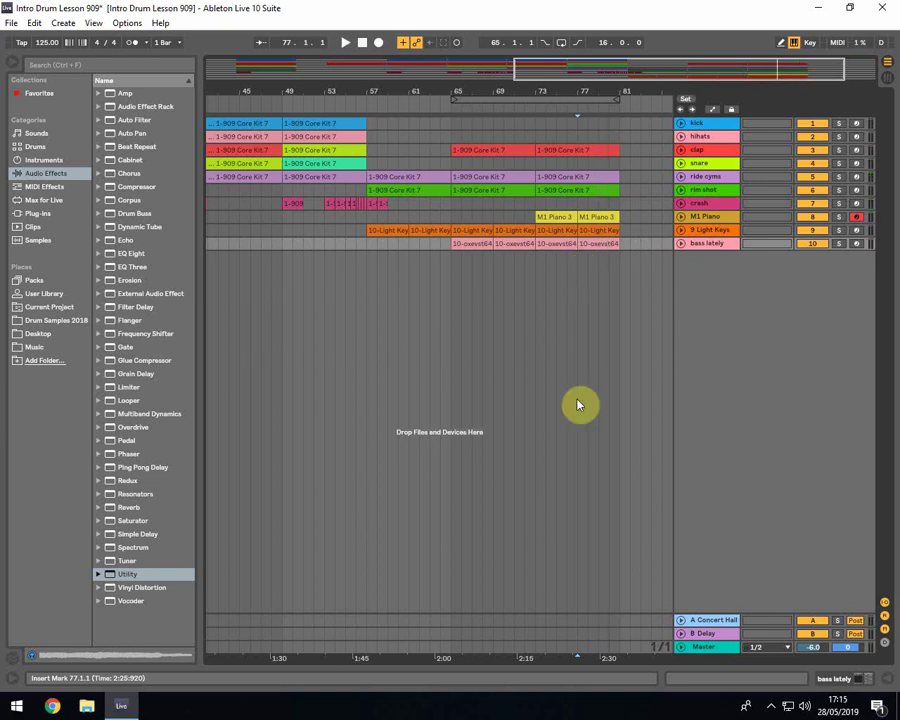